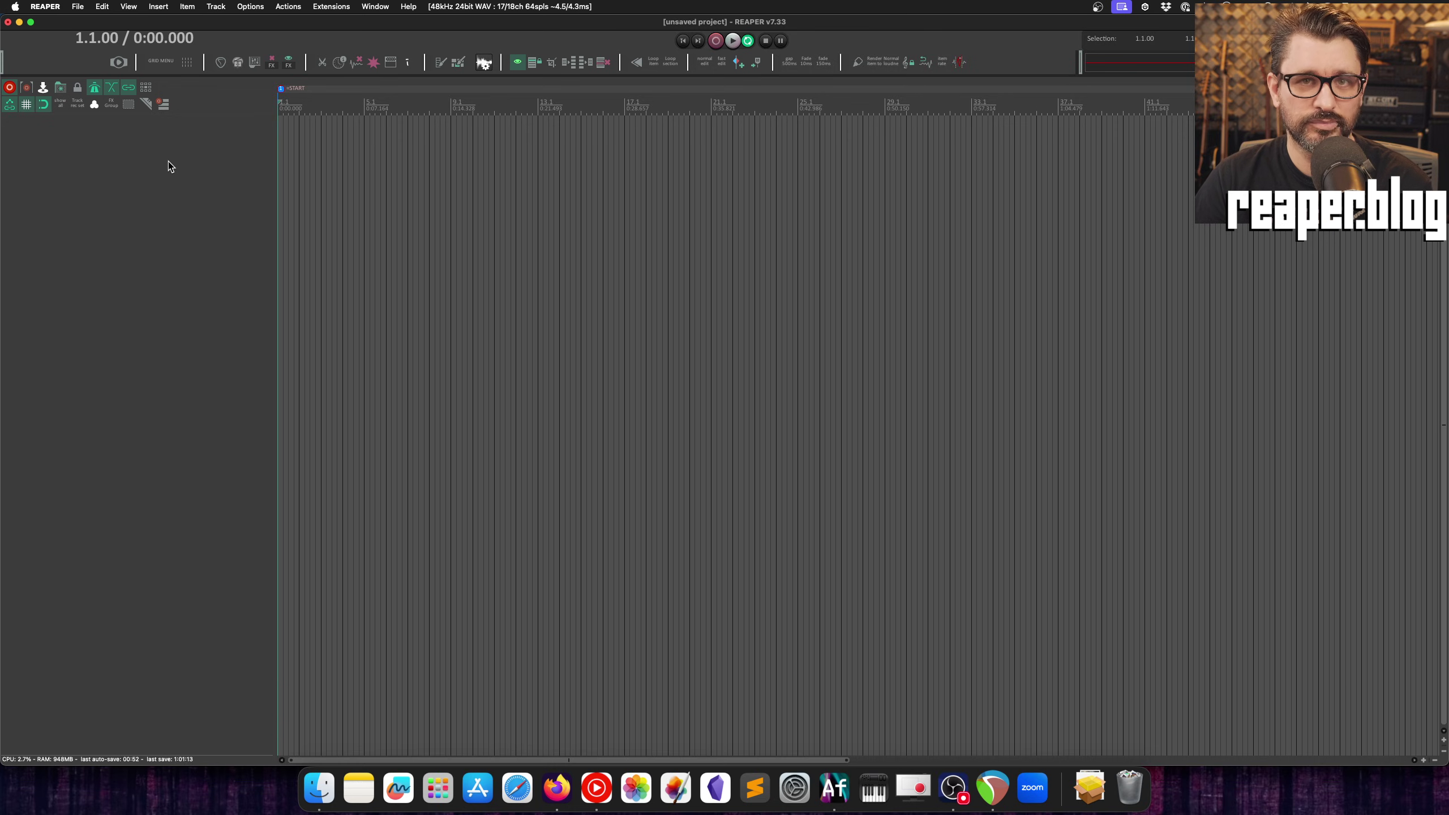
# Step: Insert the ReaSamplOmatic5000 (Cockos) virtual instrument on a new track
pyautogui.rightClick(168, 165)
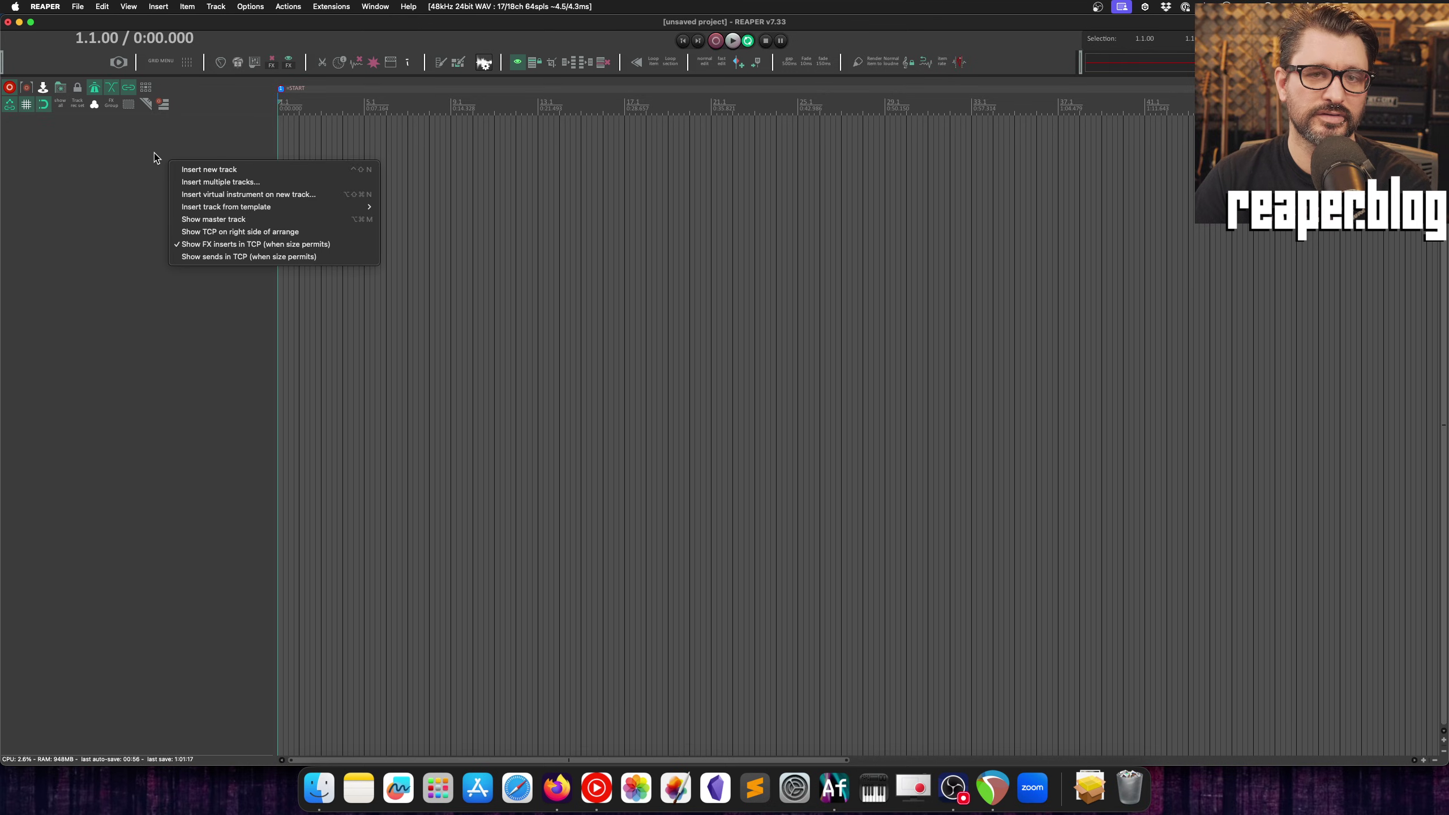
pyautogui.click(237, 197)
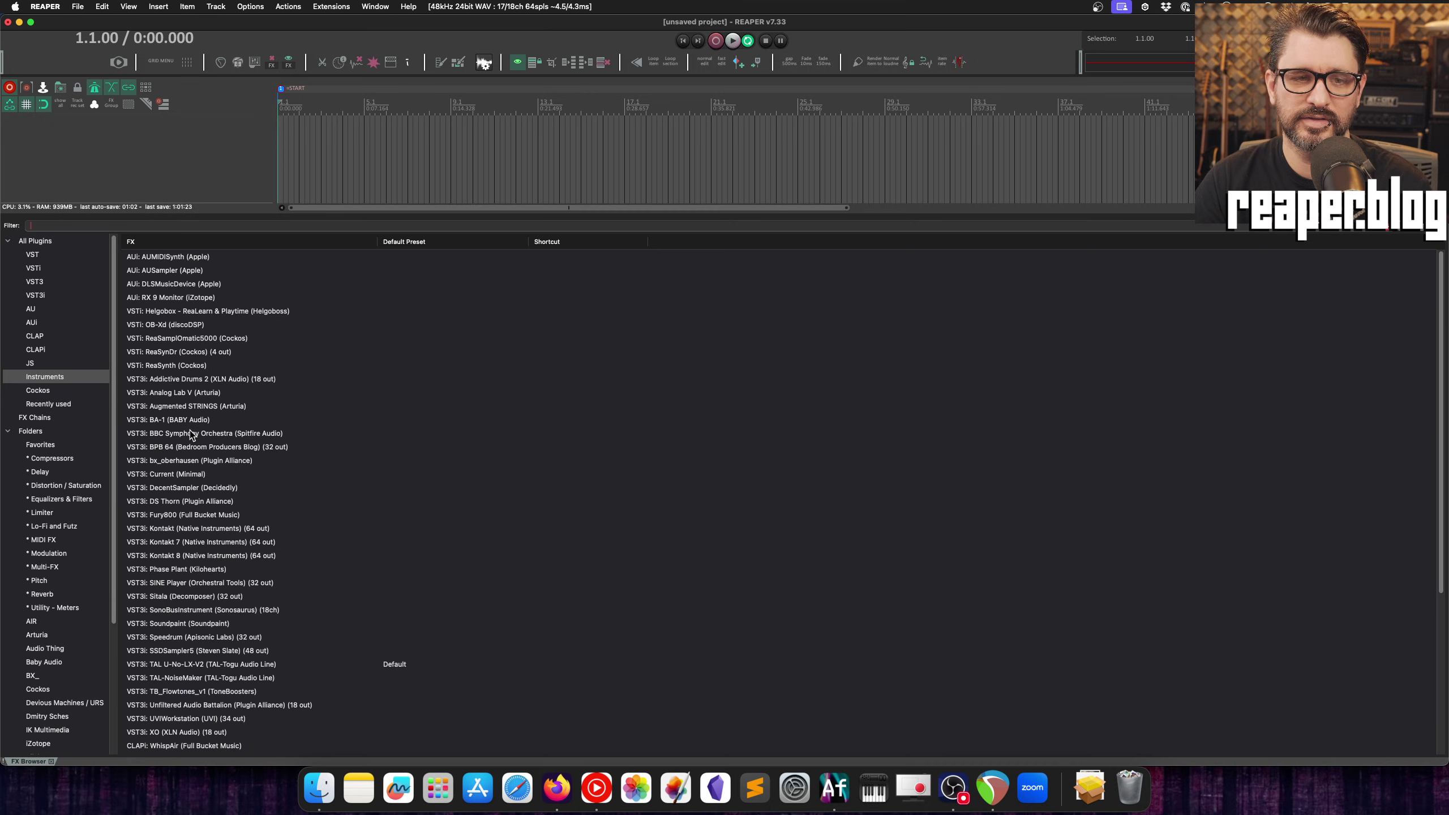
pyautogui.scroll(-6, 191, 437)
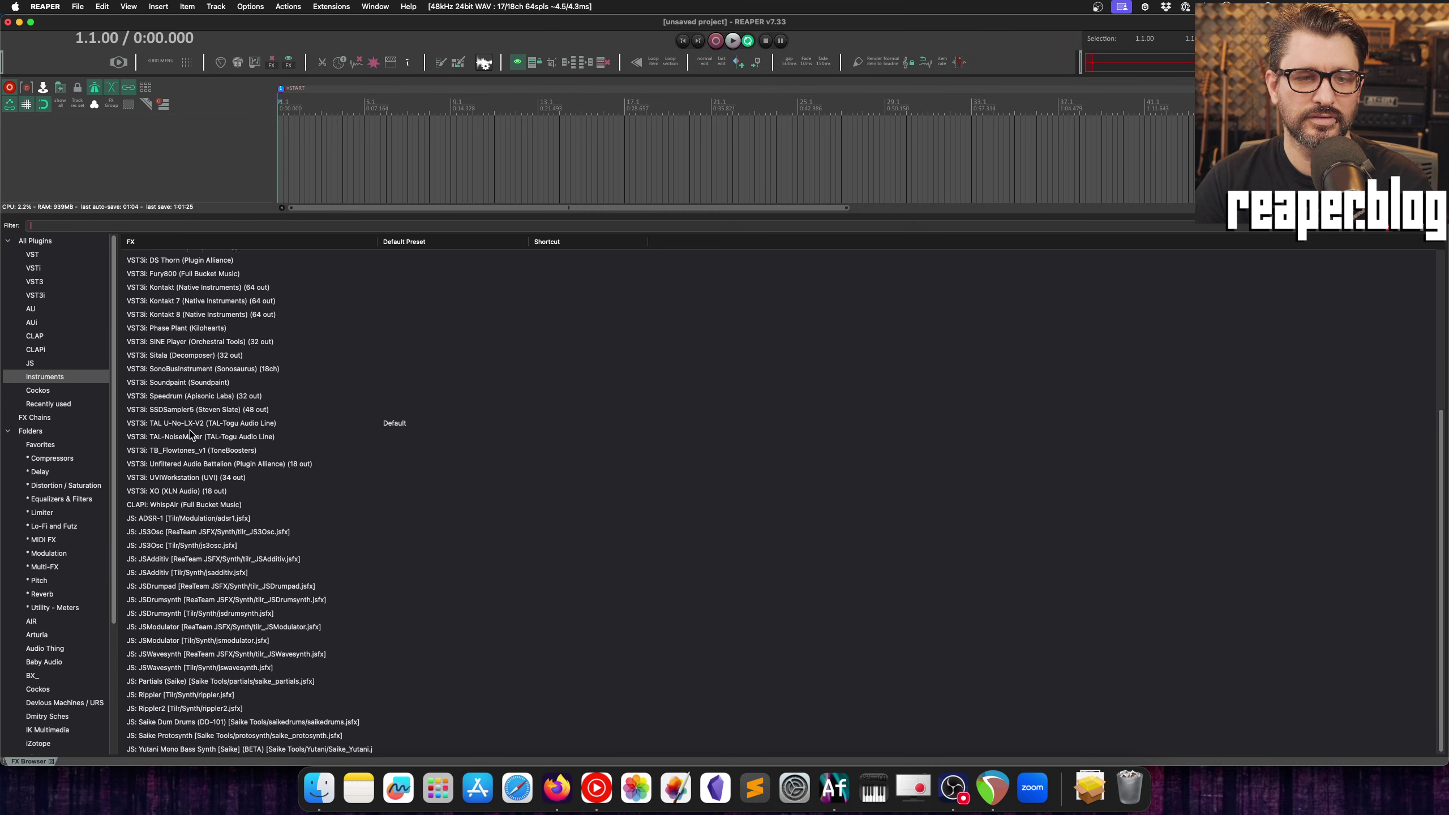
pyautogui.scroll(6, 190, 433)
pyautogui.click(186, 338)
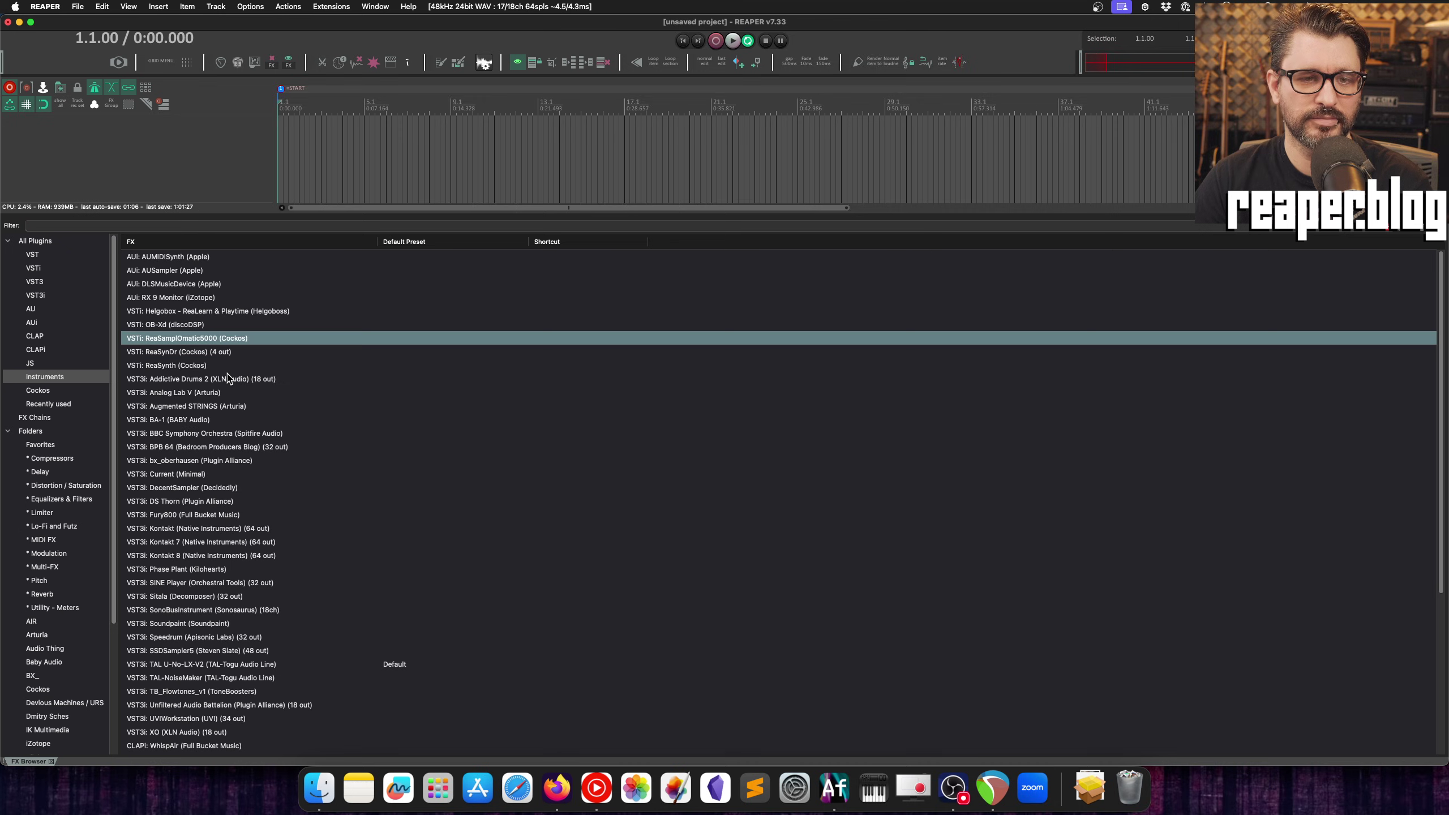
pyautogui.doubleClick(244, 338)
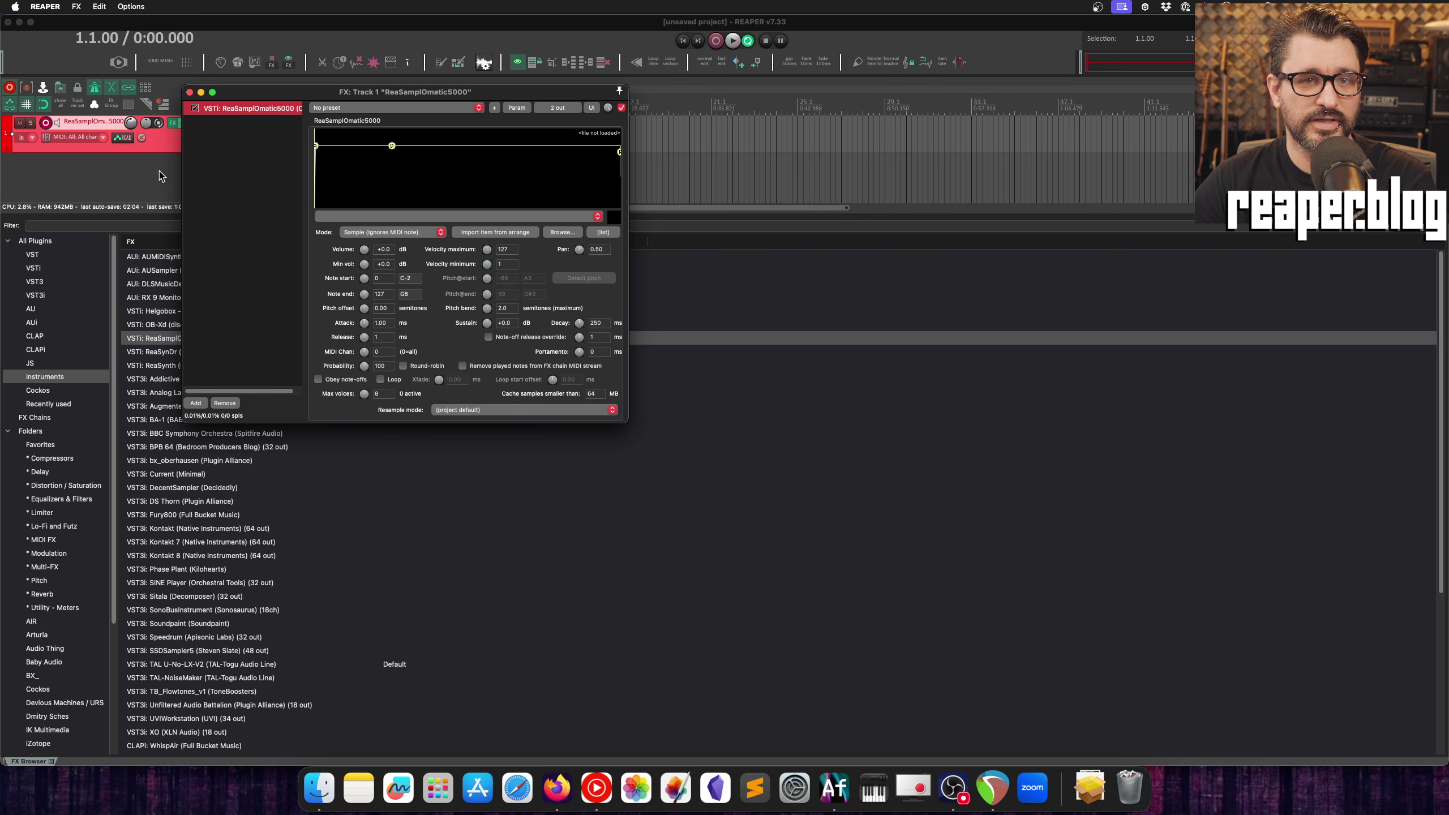
# Step: Delete the ReaSamplOmatic5000 track from the project
pyautogui.click(163, 141)
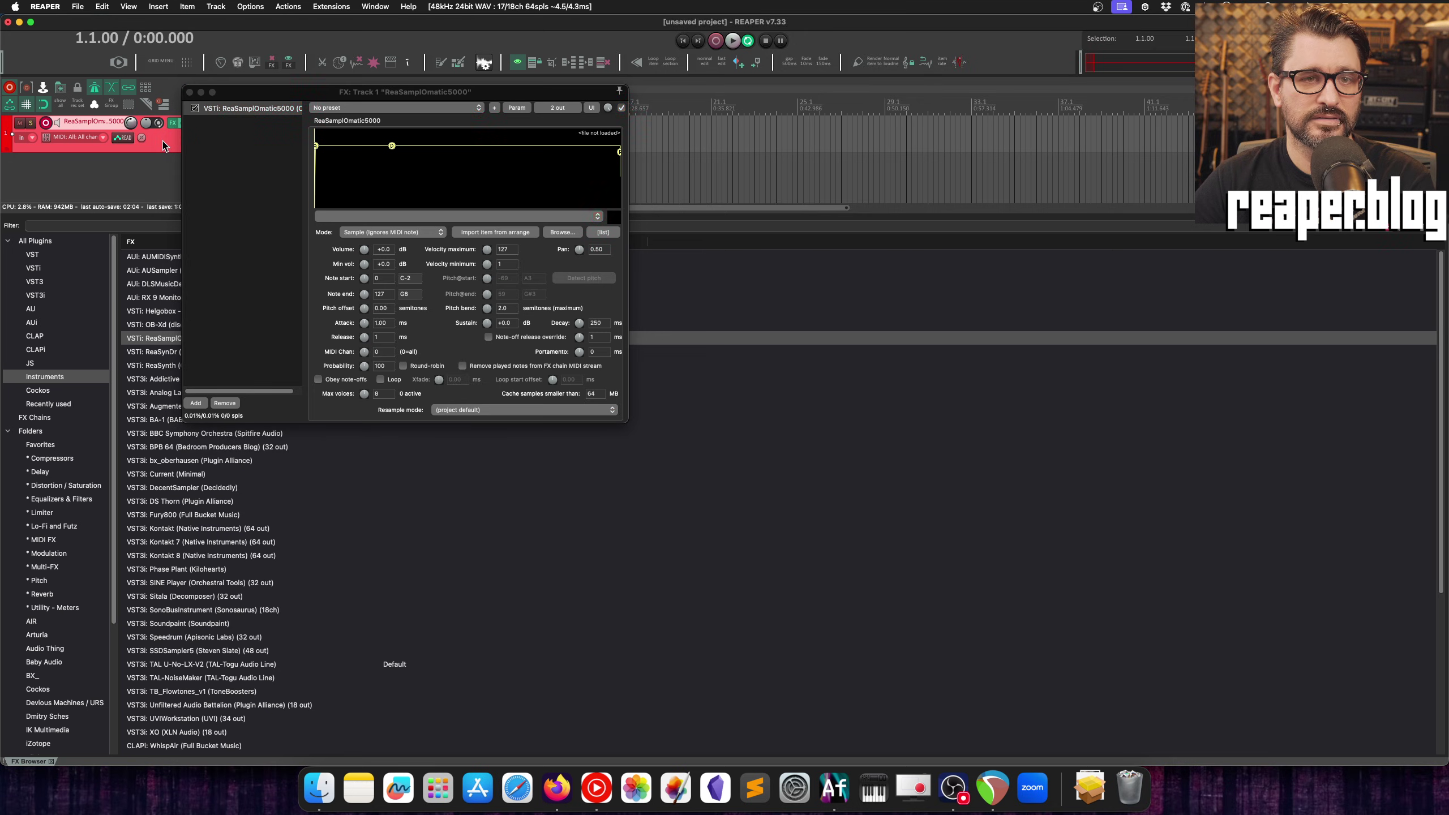
pyautogui.press('Delete')
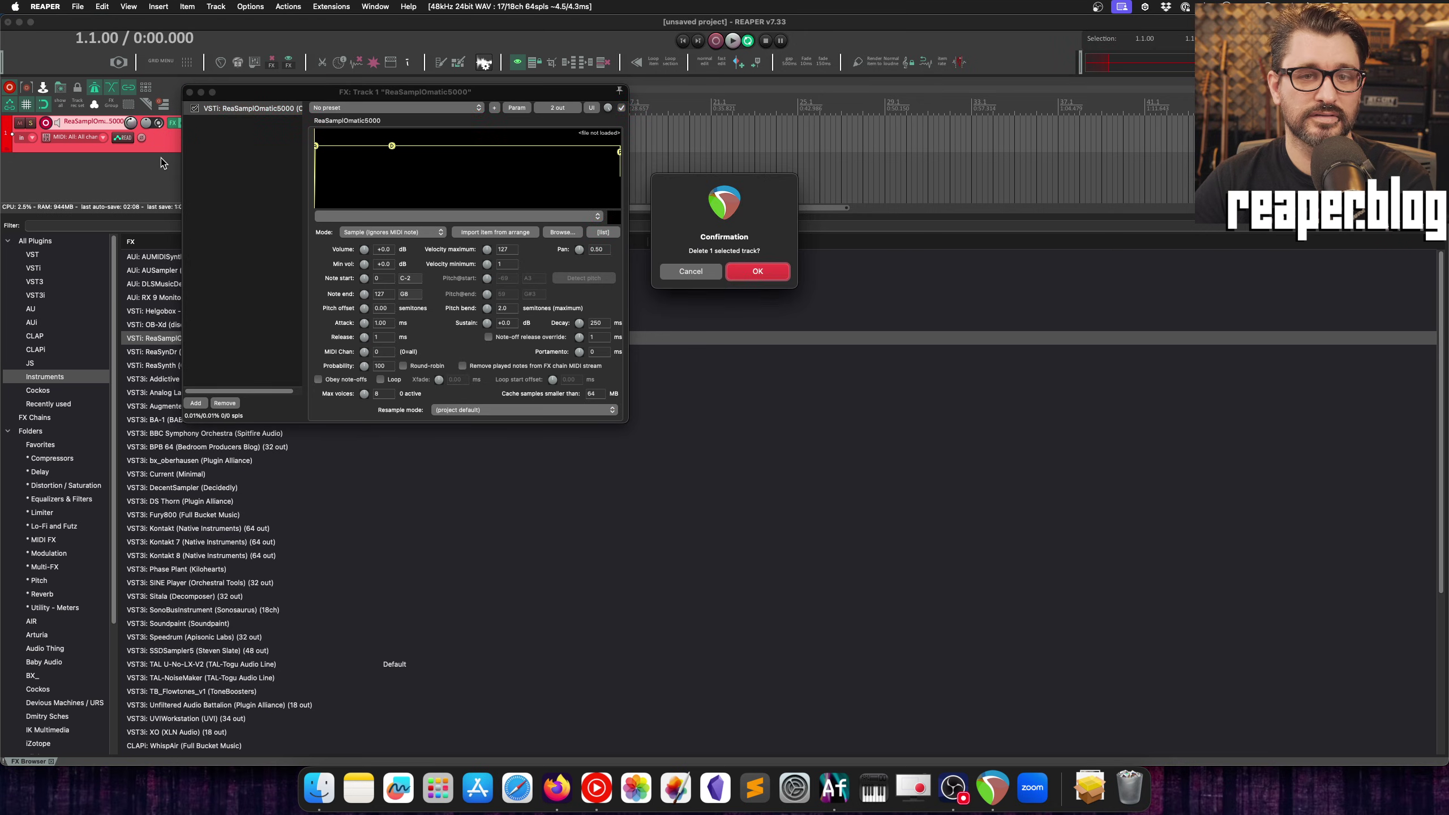
pyautogui.click(780, 276)
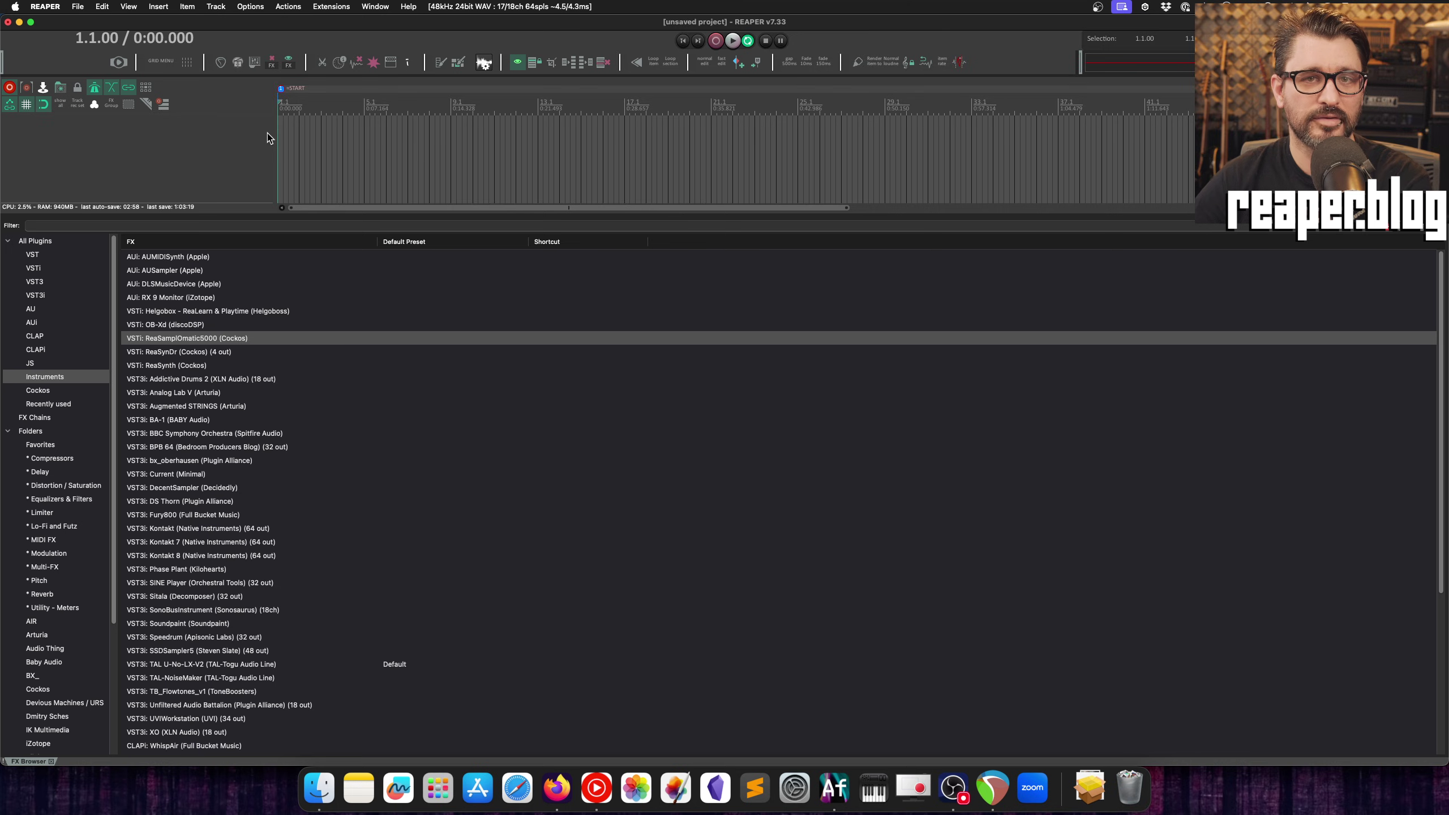
# Step: Search the ReaPack packages for "mpl rs5k" and locate the RS5k manager package
pyautogui.click(327, 8)
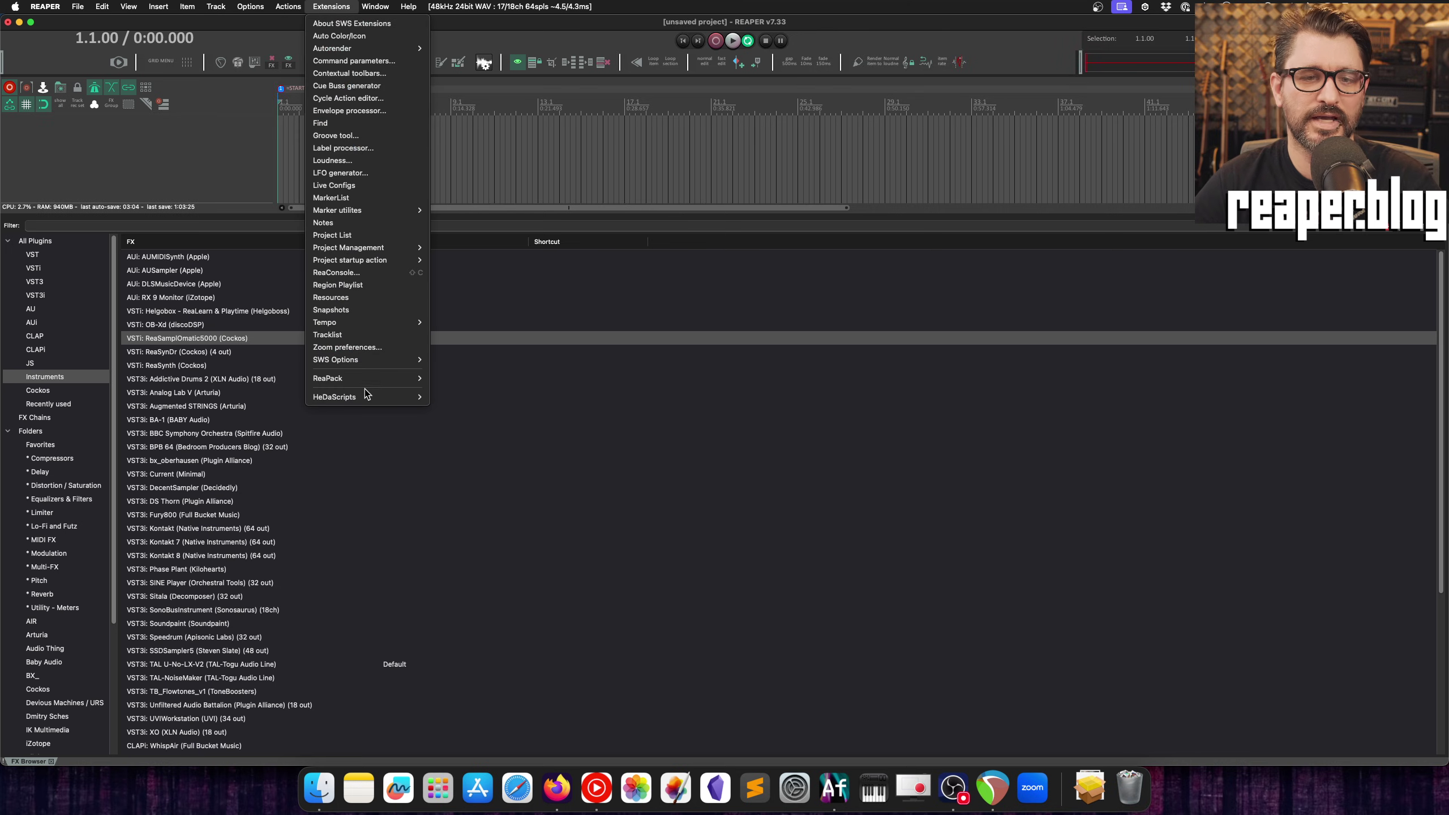
pyautogui.moveTo(371, 381)
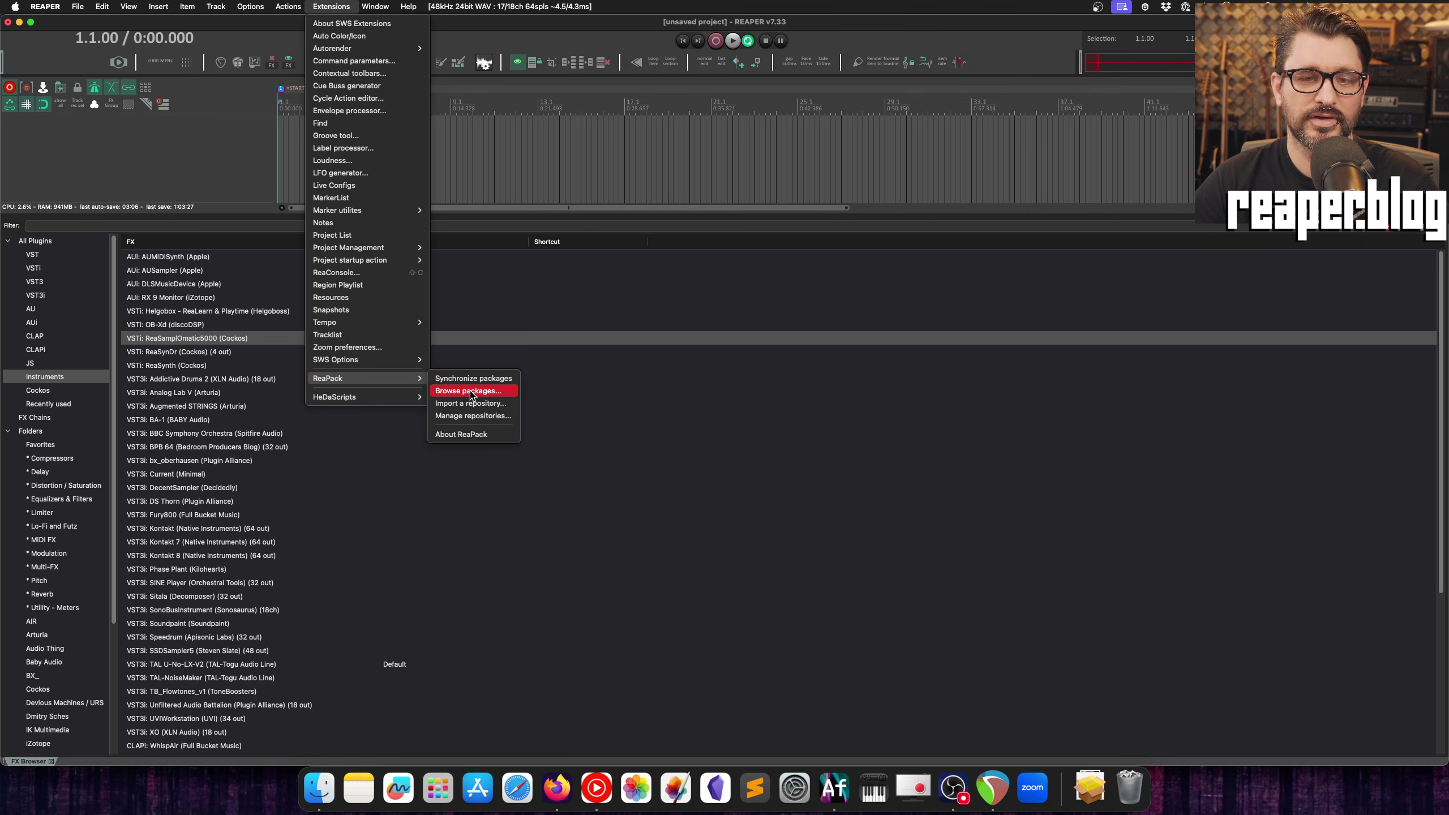
pyautogui.click(443, 391)
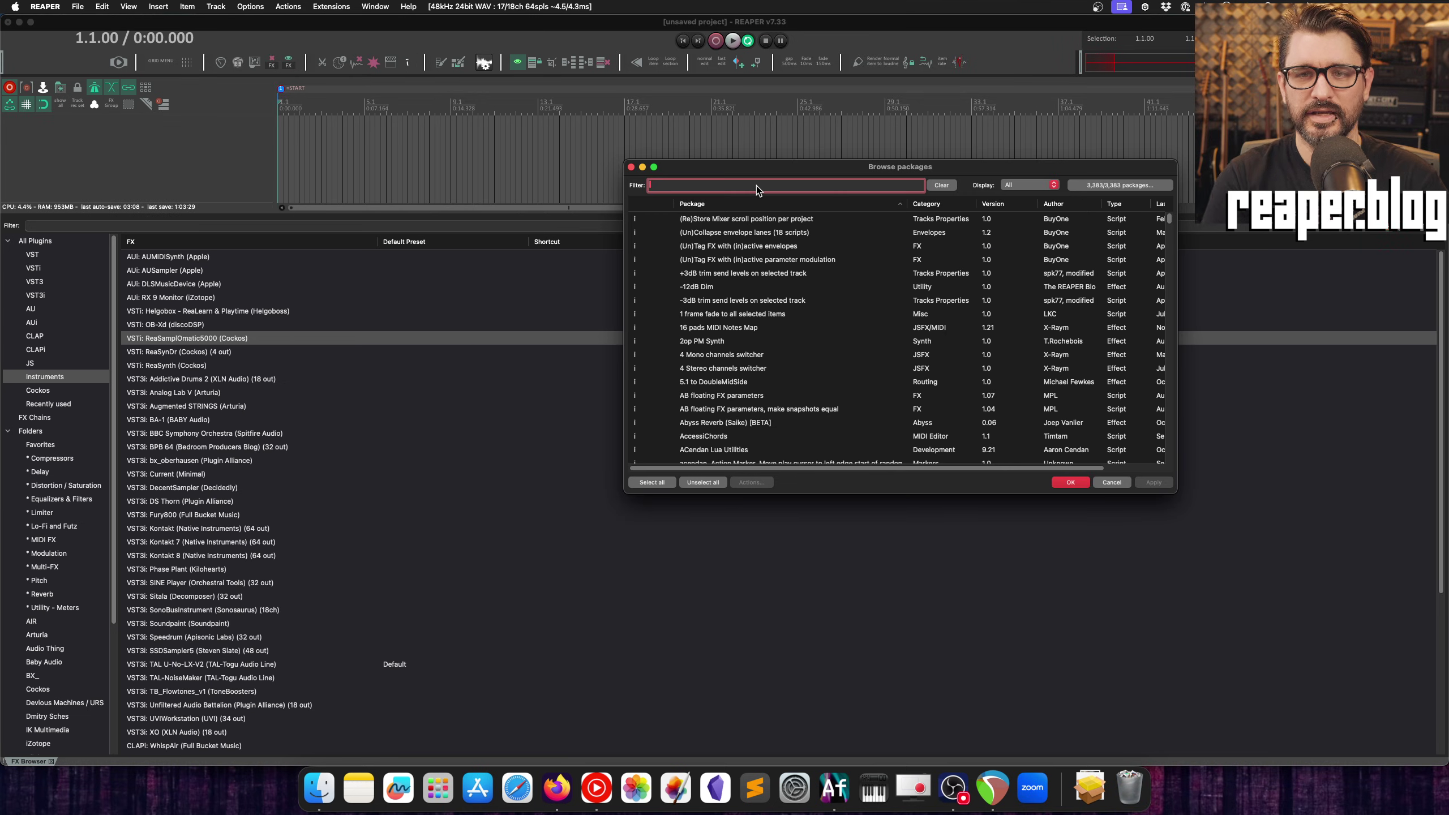
pyautogui.write('mp')
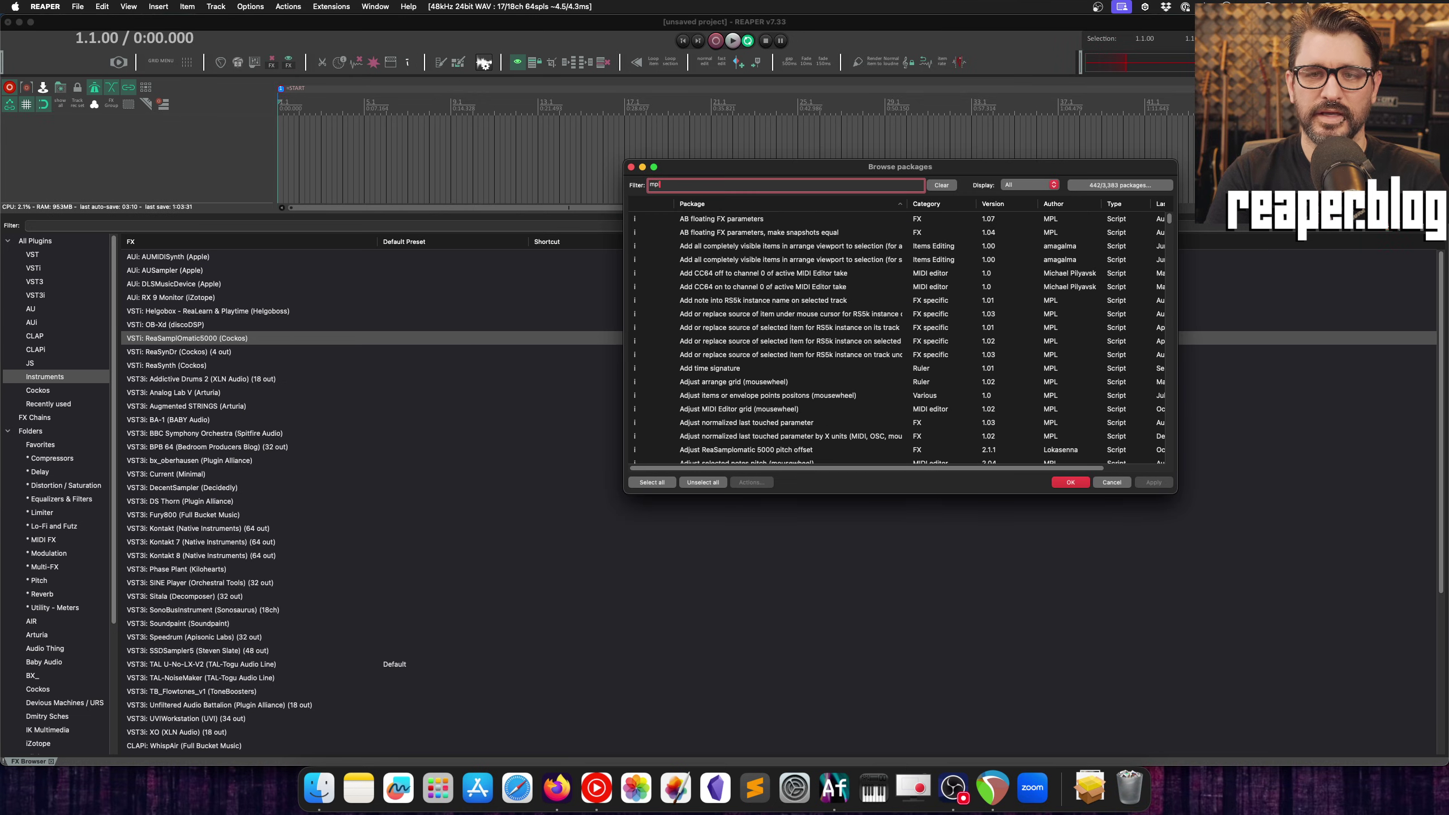
pyautogui.write('l rs')
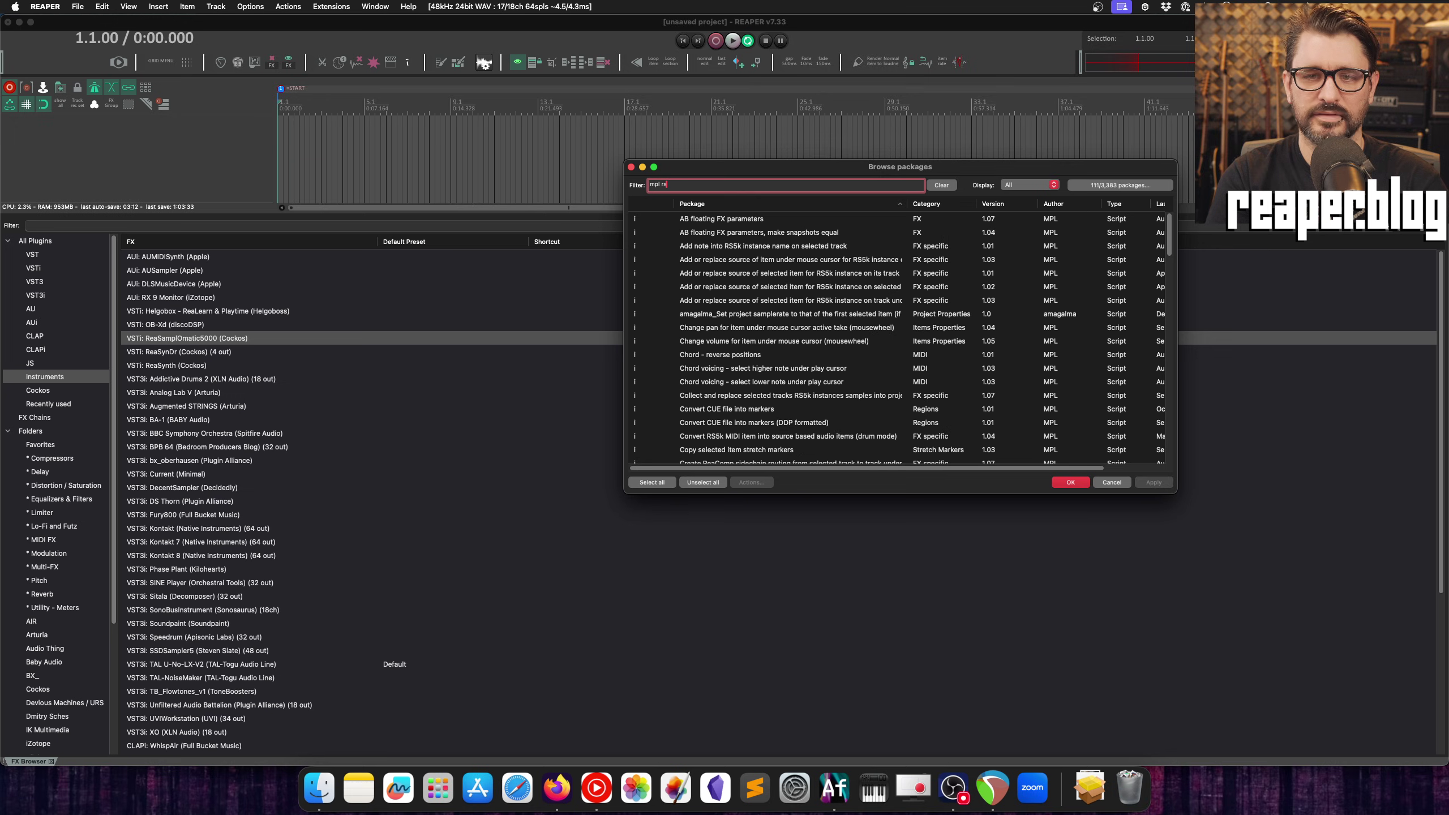
pyautogui.write('5k')
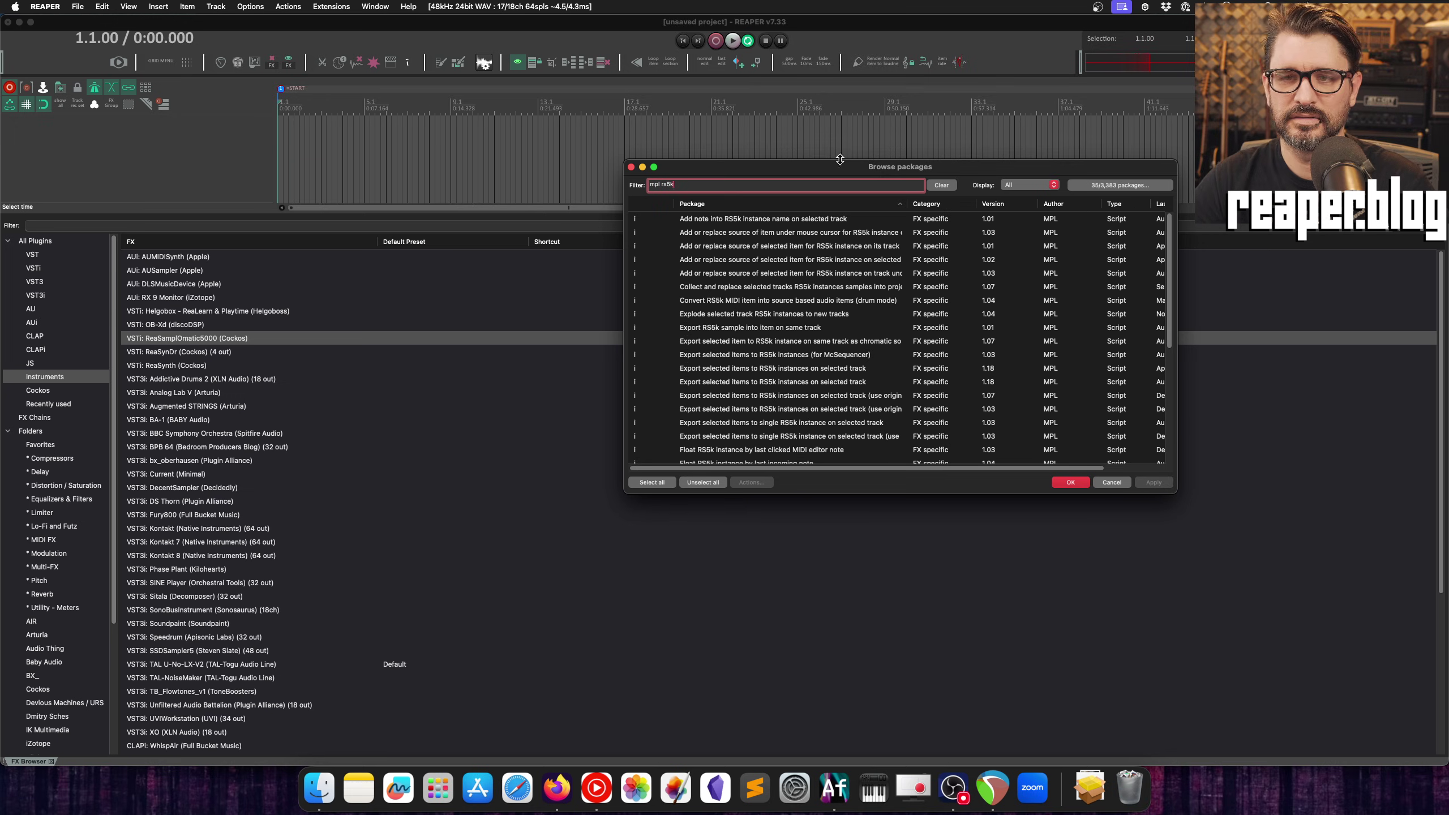
pyautogui.moveTo(822, 166); pyautogui.dragTo(578, 123)
pyautogui.scroll(-8, 582, 231)
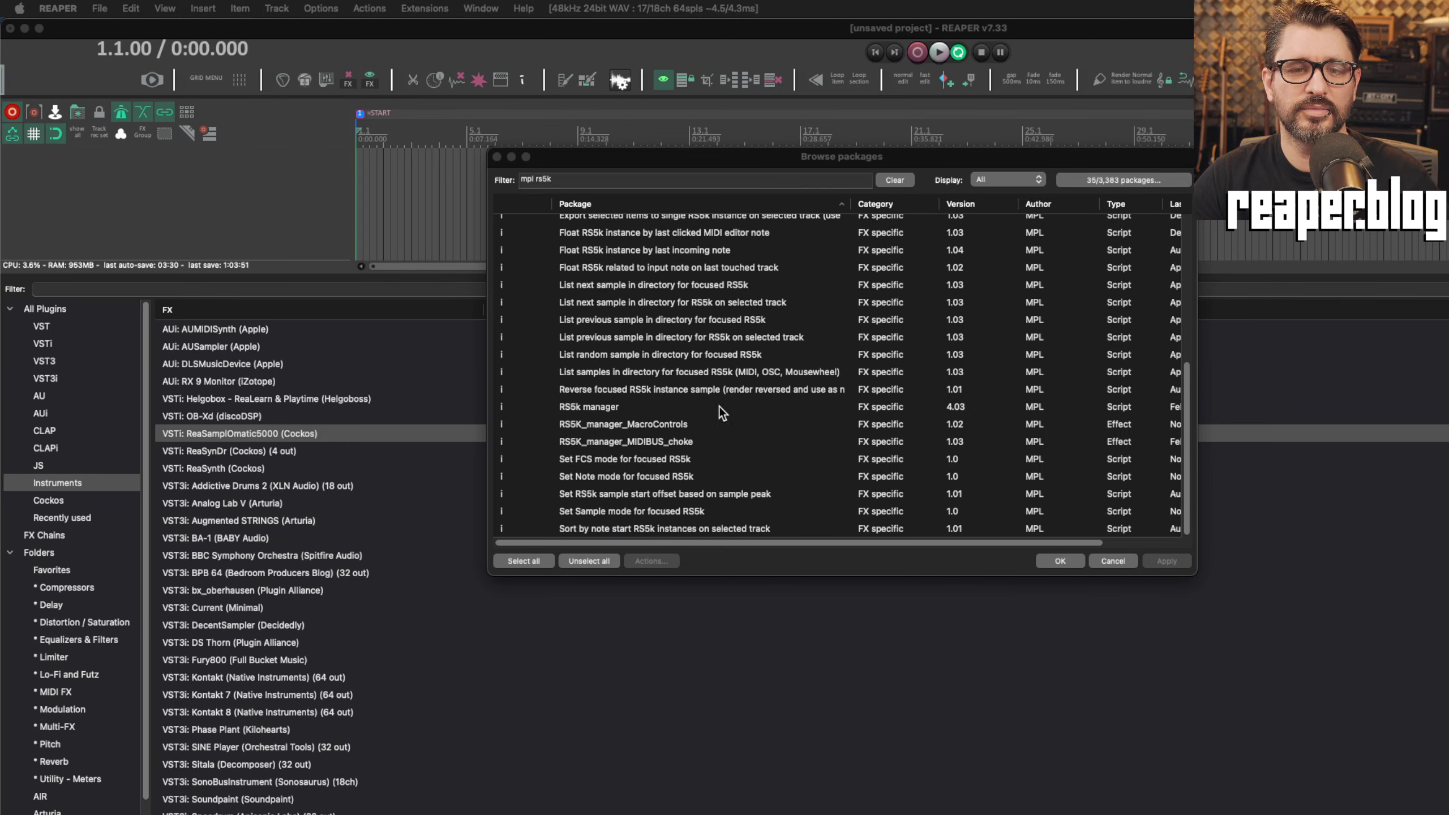
pyautogui.click(659, 403)
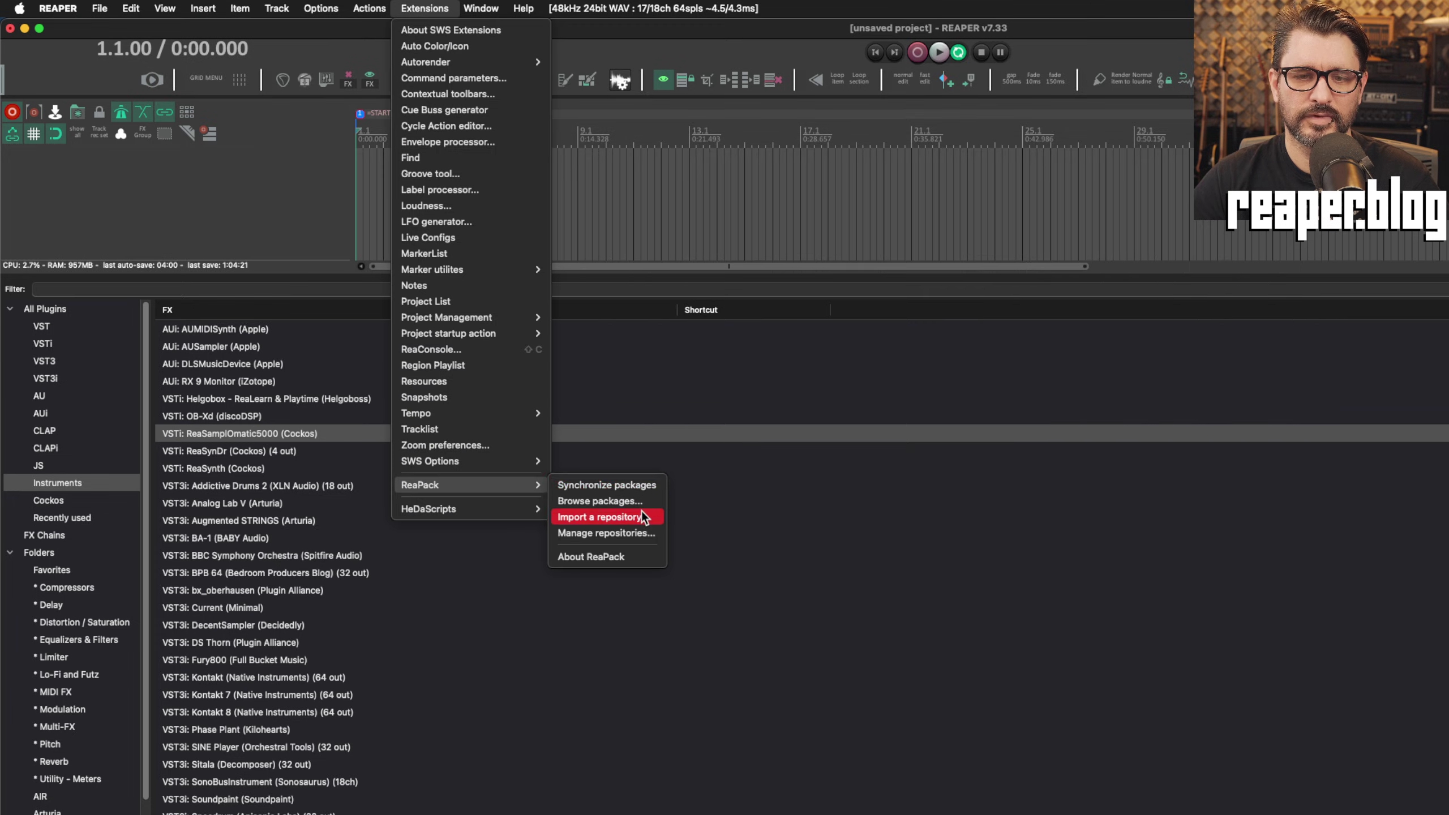
# Step: Examine the MPL Scripts entry in ReaPack's managed repositories and the option for installing new packages when synchronizing
pyautogui.click(641, 533)
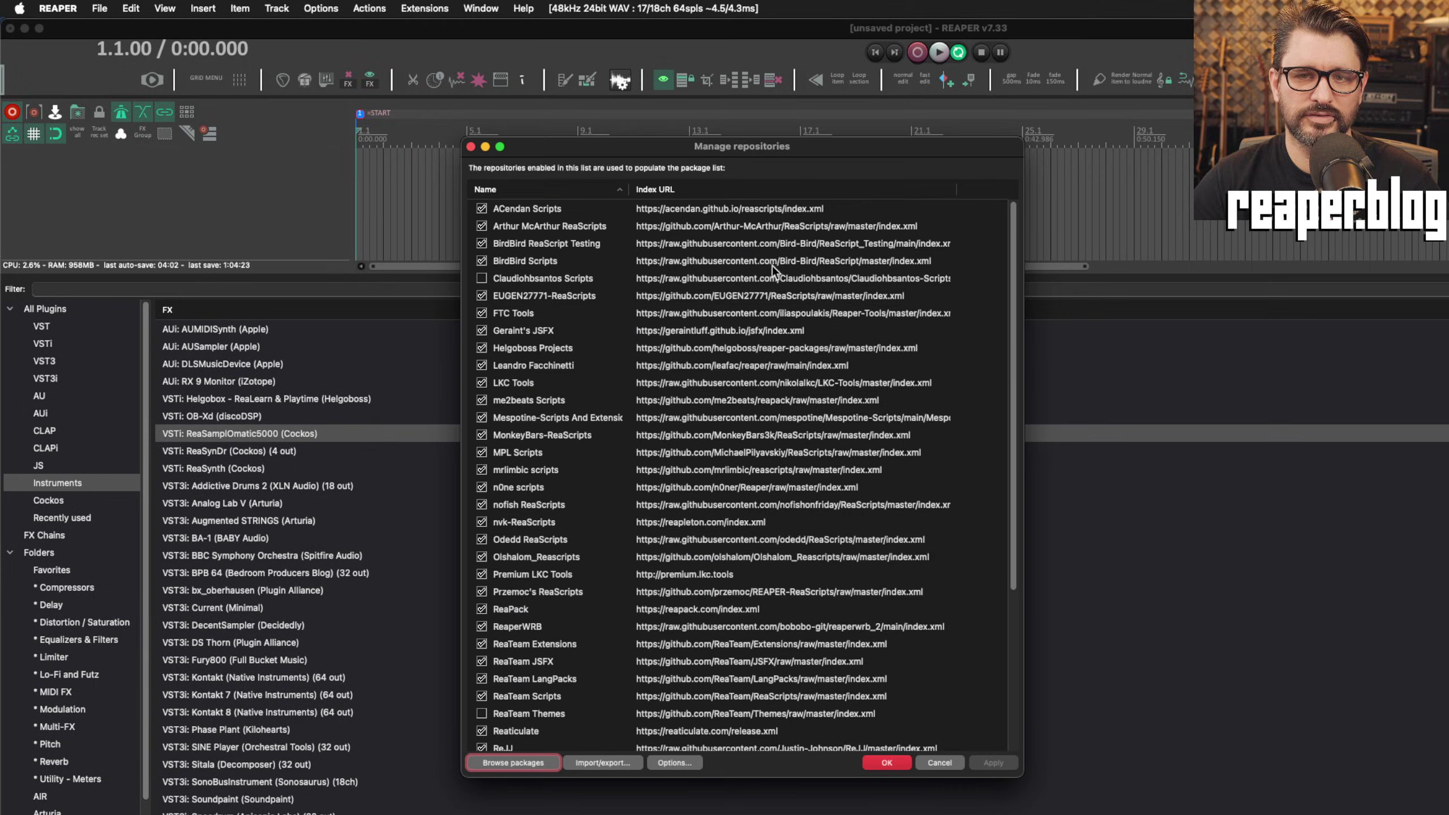
pyautogui.scroll(-10, 597, 335)
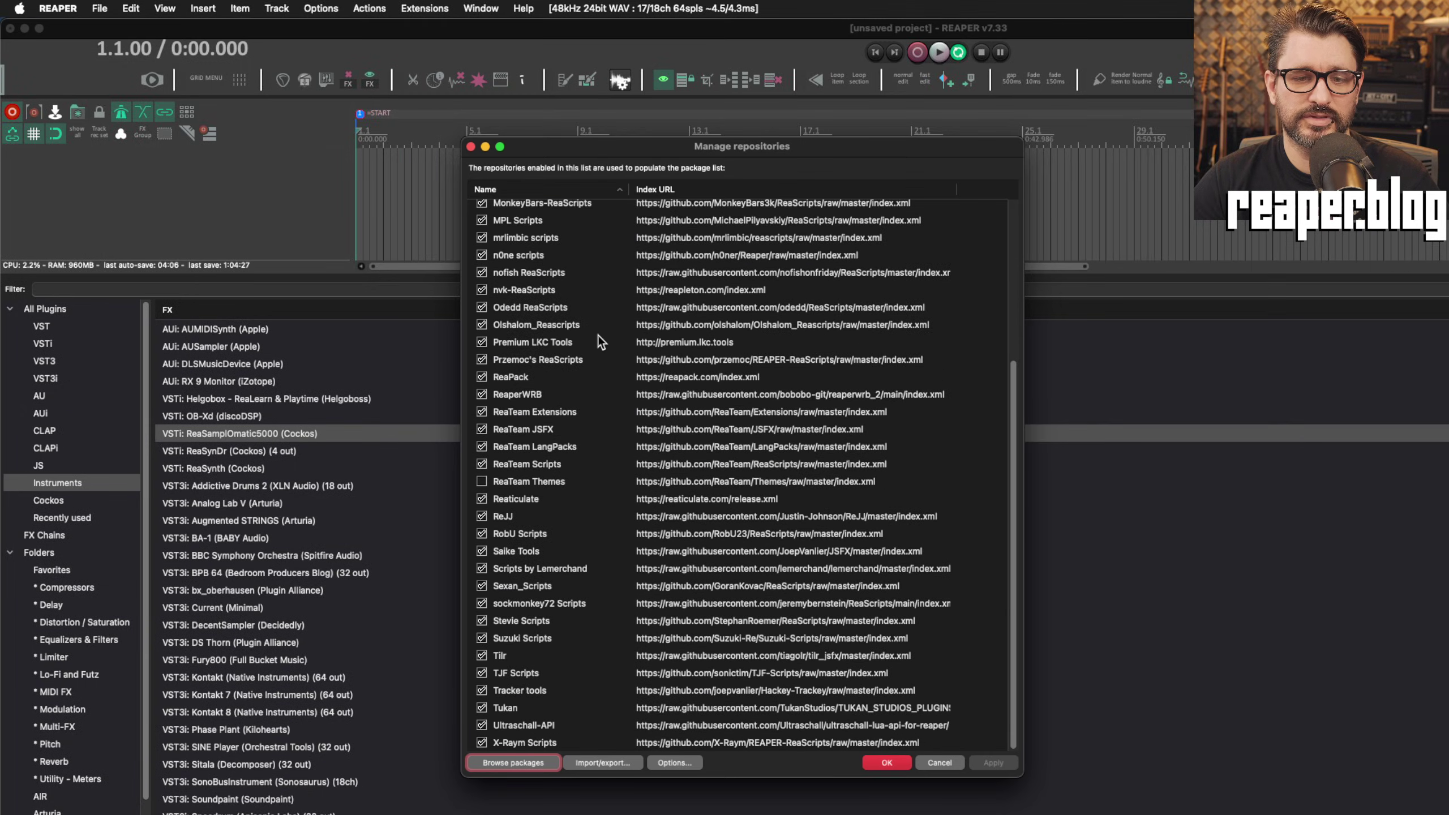
pyautogui.scroll(3, 598, 335)
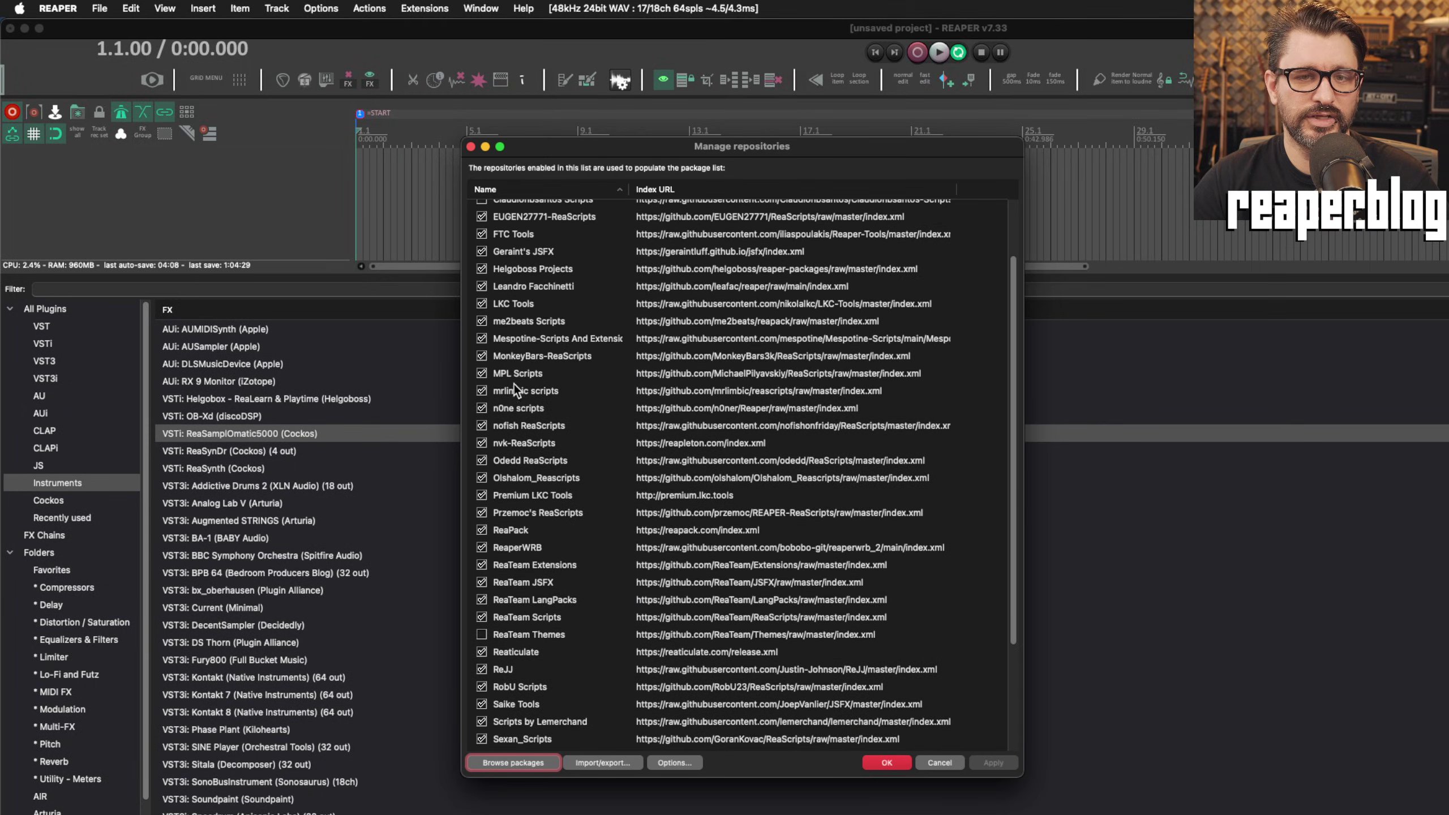
pyautogui.click(535, 373)
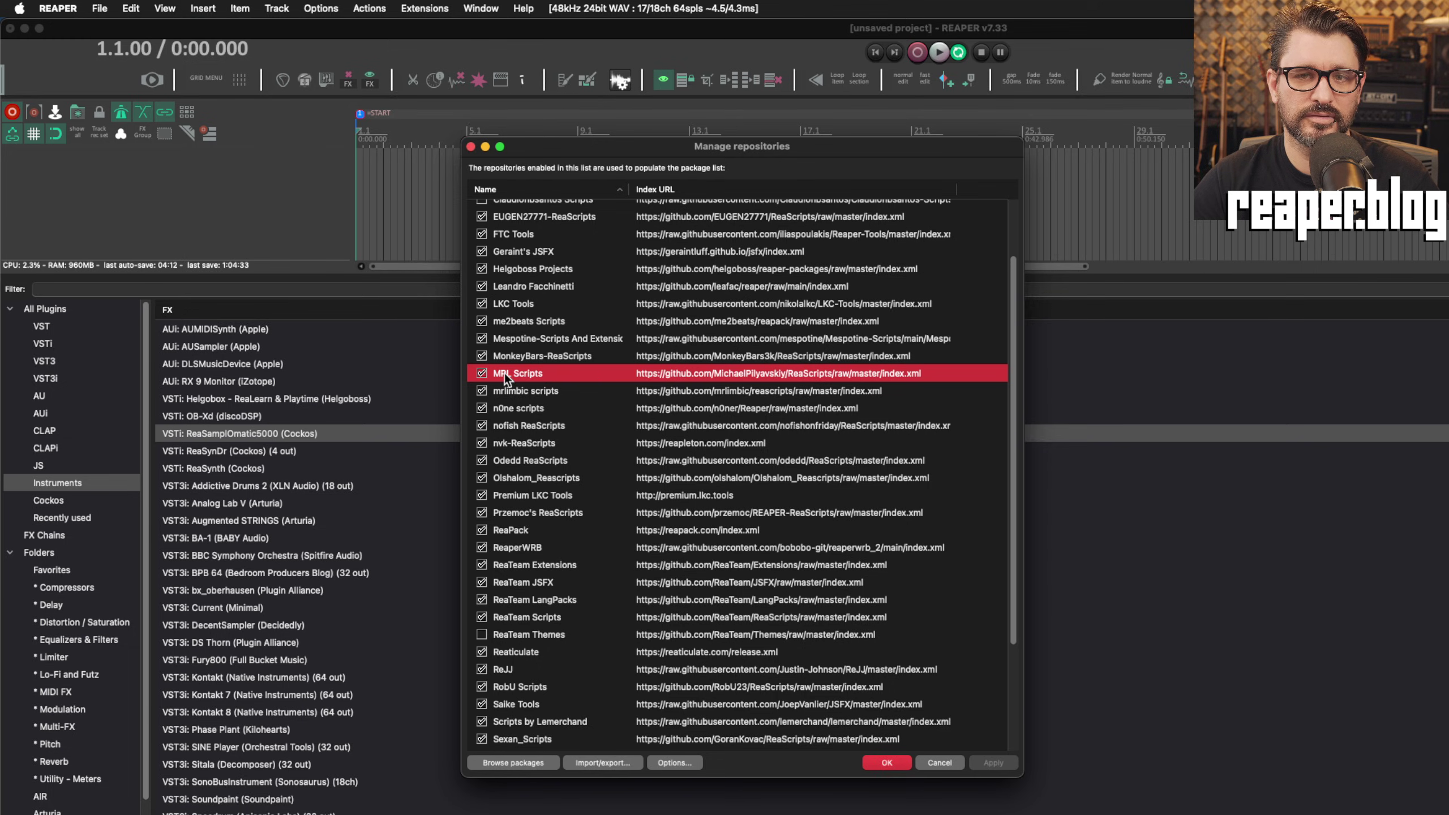
pyautogui.click(610, 538)
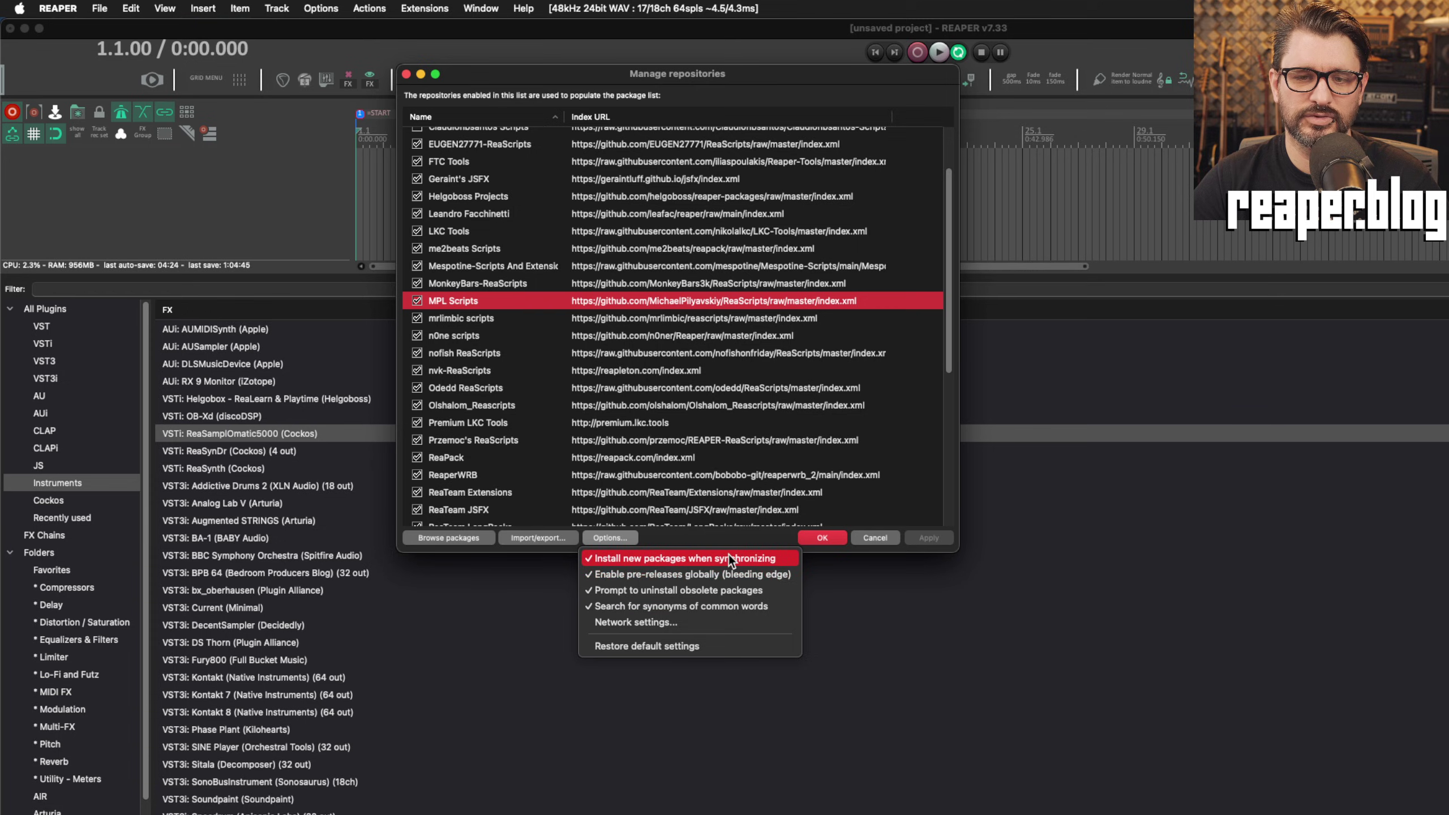
pyautogui.click(729, 555)
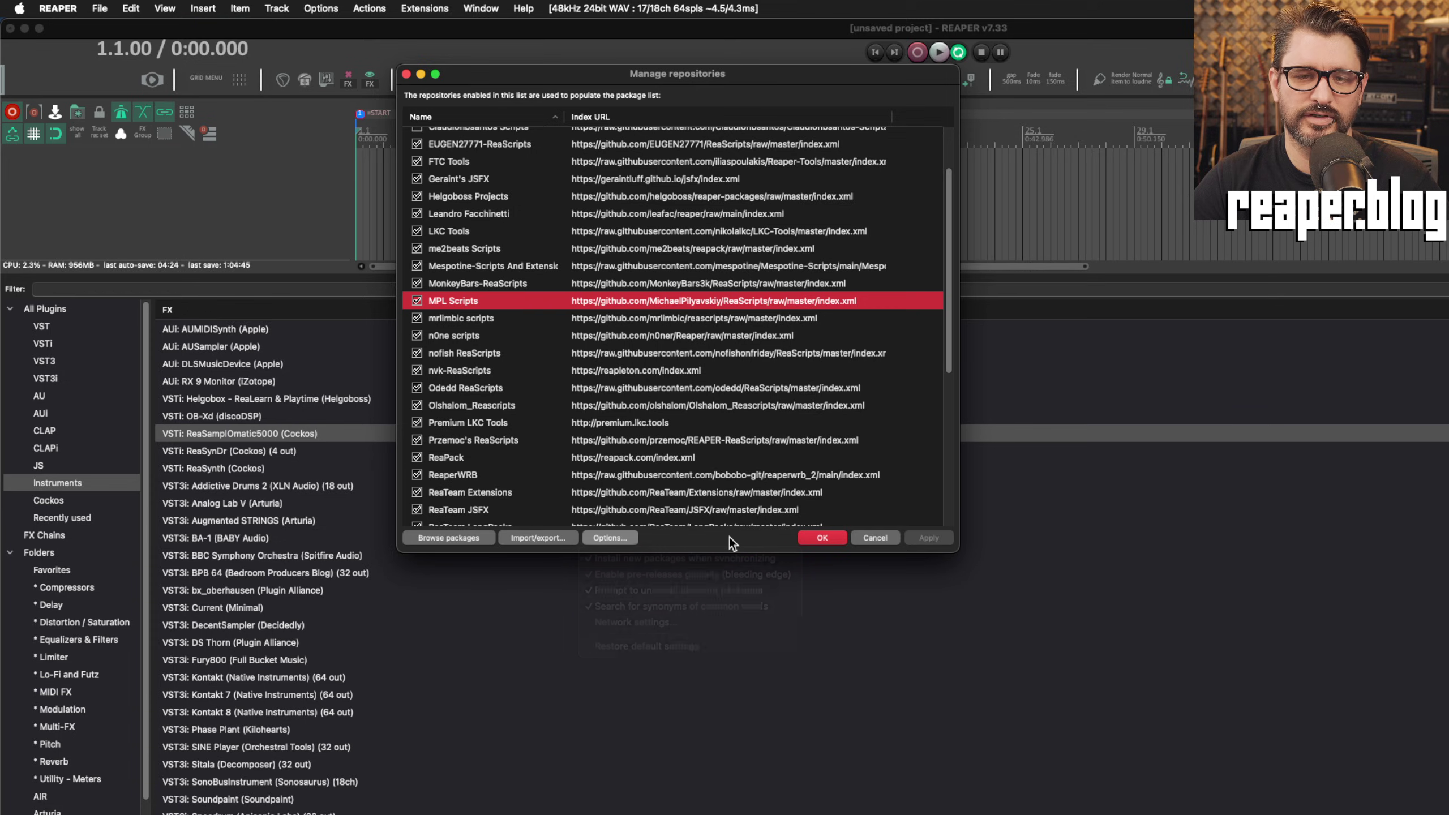
pyautogui.click(875, 537)
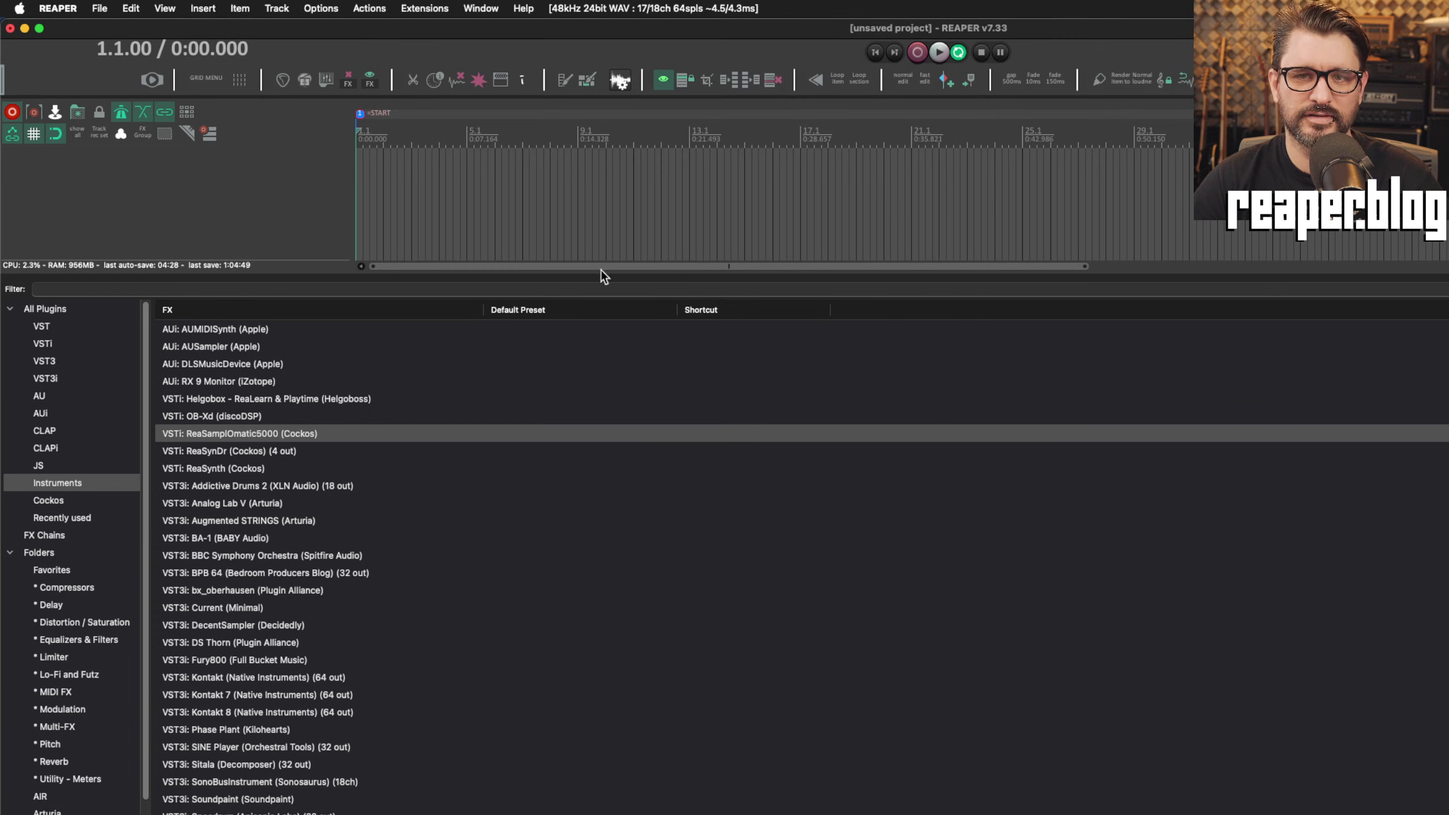
# Step: Hide the docked FX browser, find the action matching "rs5k man" and run the mpl_RS5k manager (background).lua script
pyautogui.hotkey('alt', 'd')
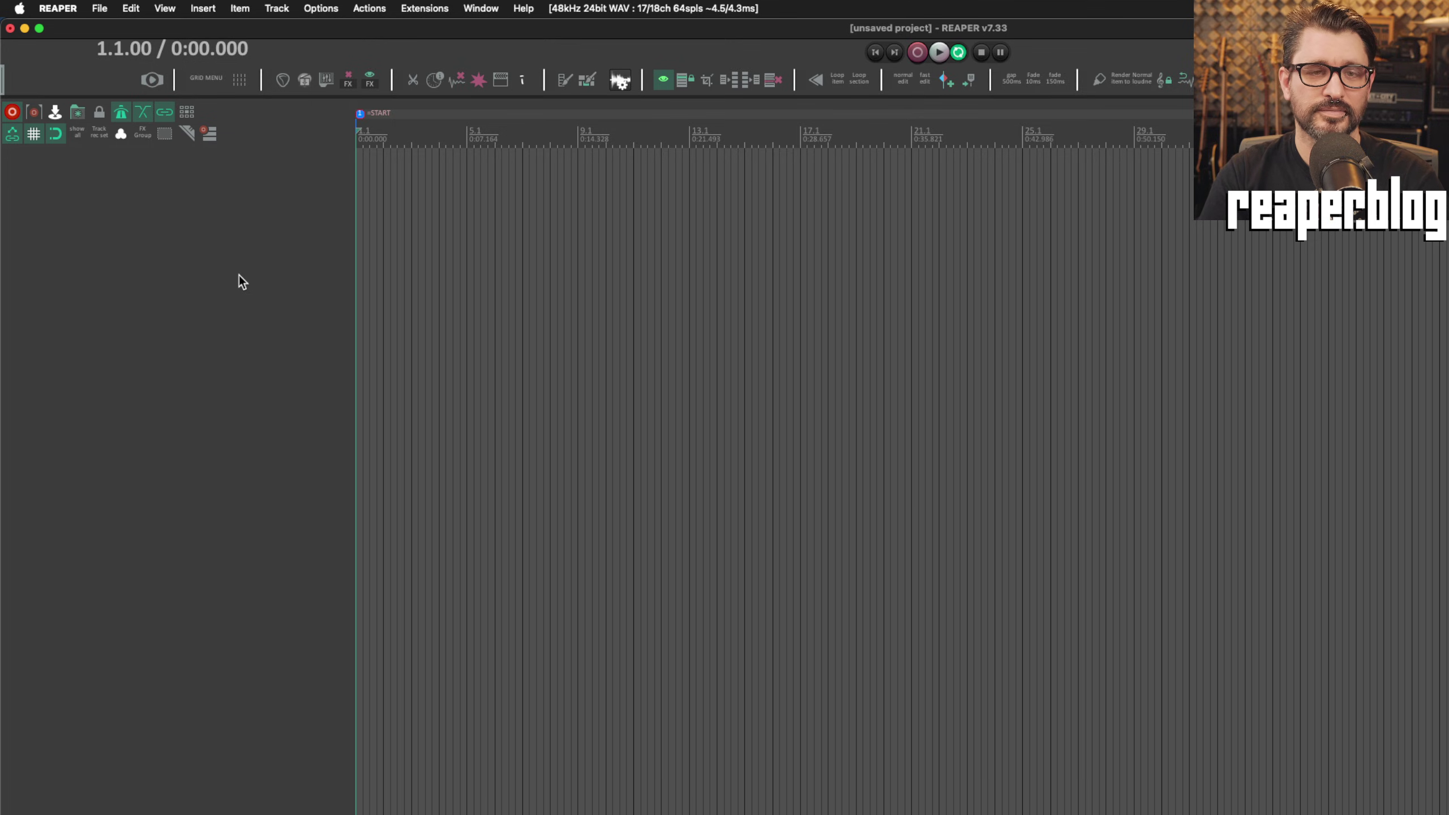
pyautogui.hotkey('shift', '/')
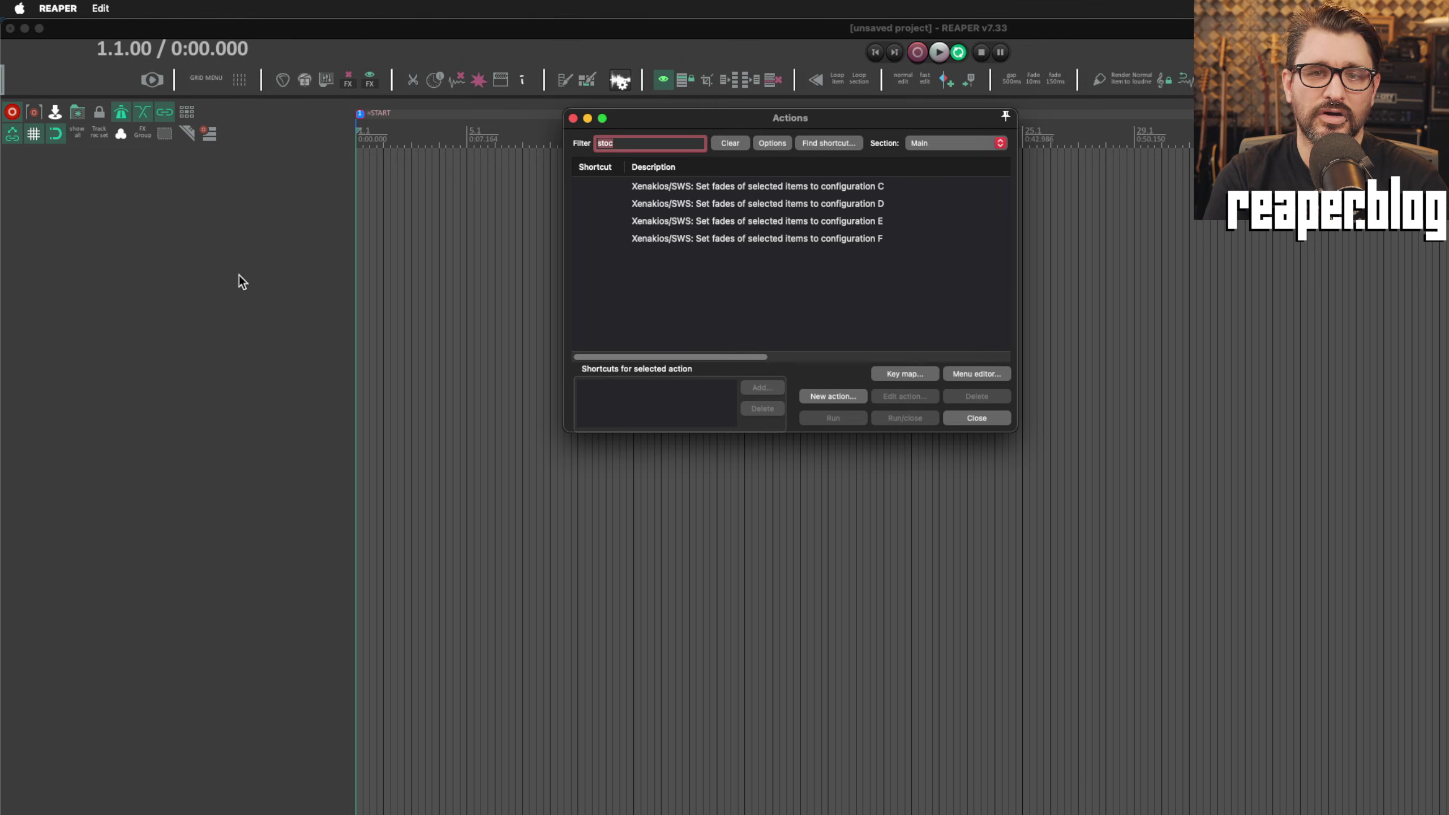
pyautogui.press('BackSpace')
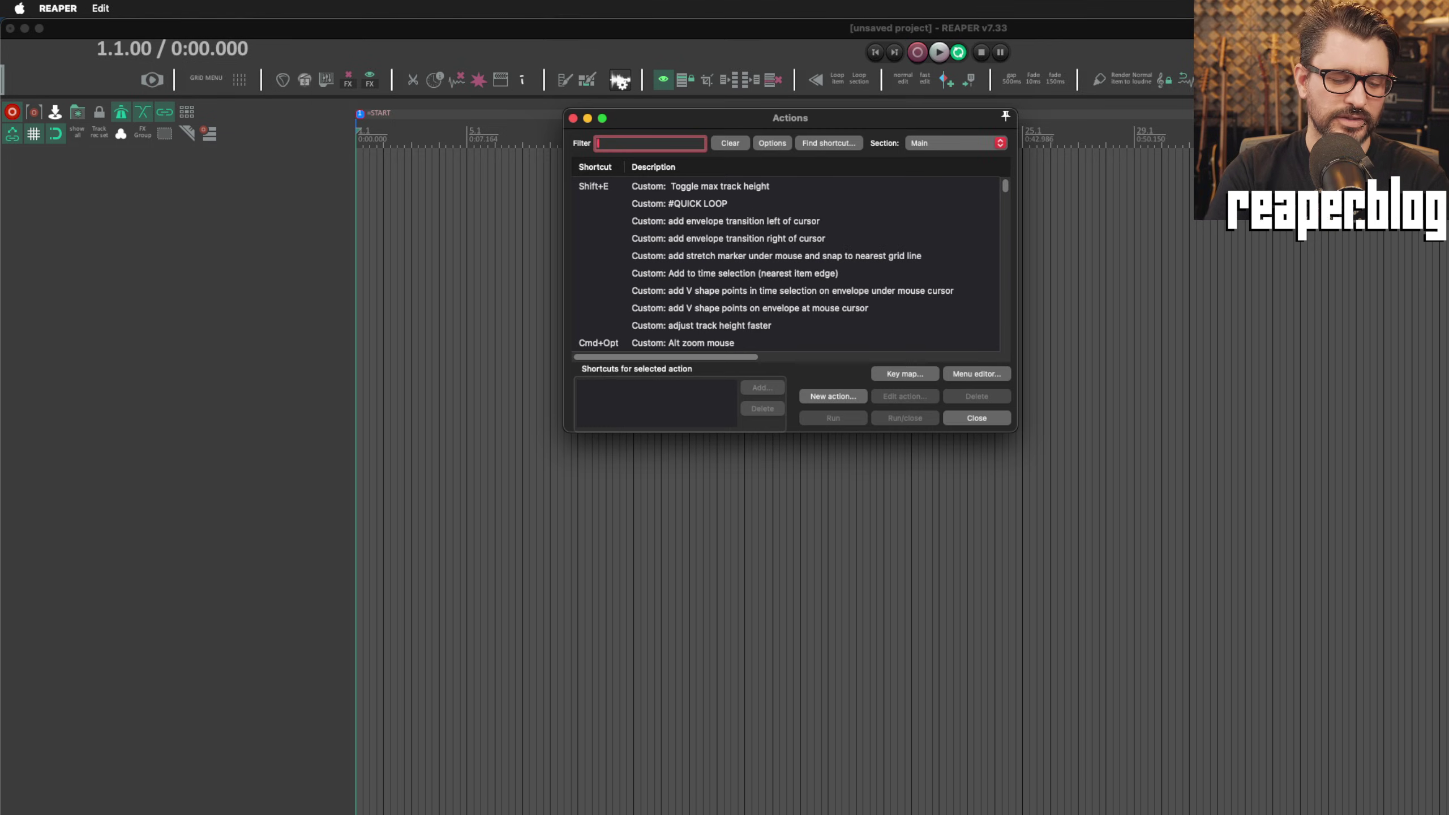
pyautogui.write('rs5k man')
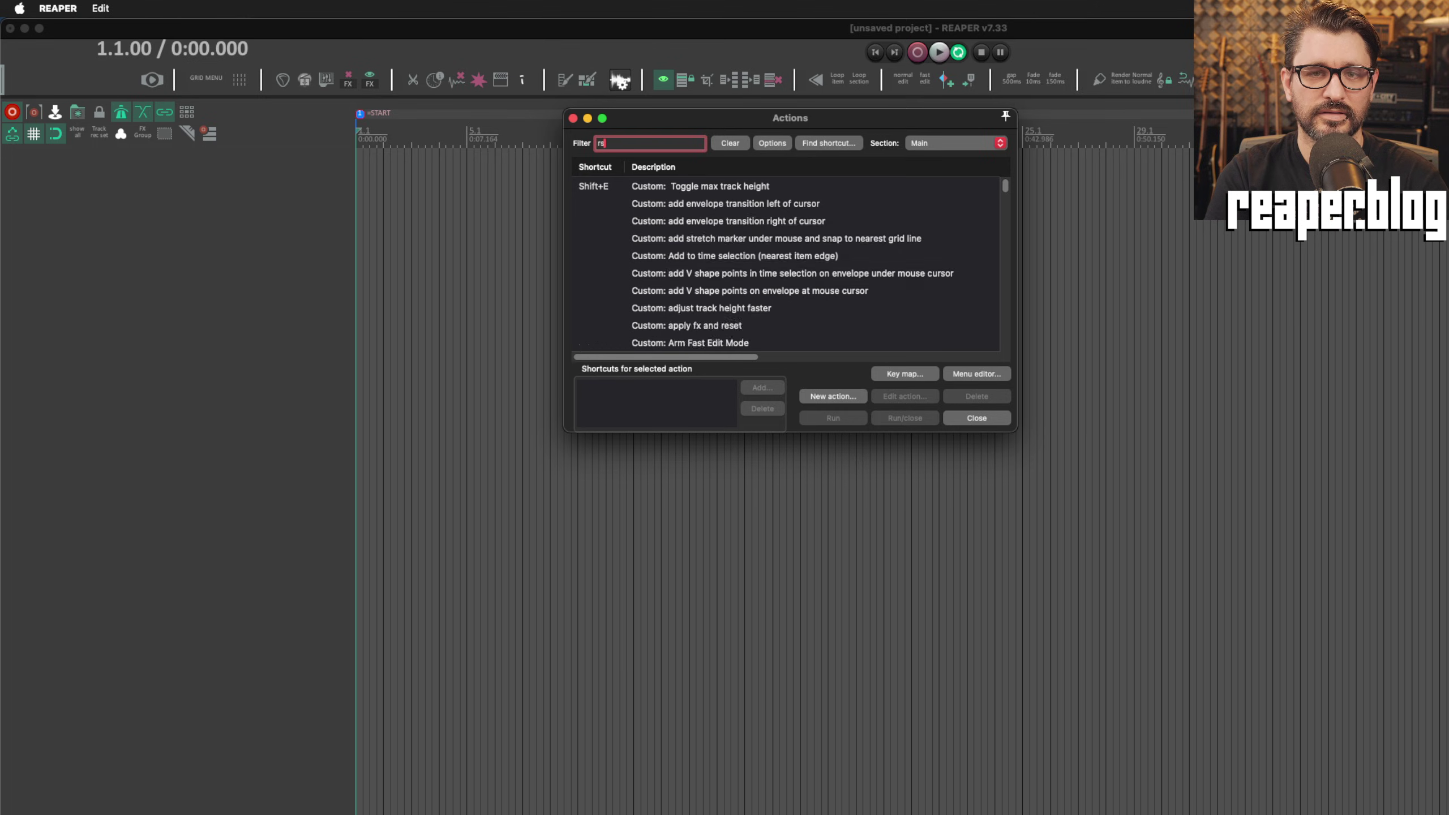
pyautogui.click(839, 188)
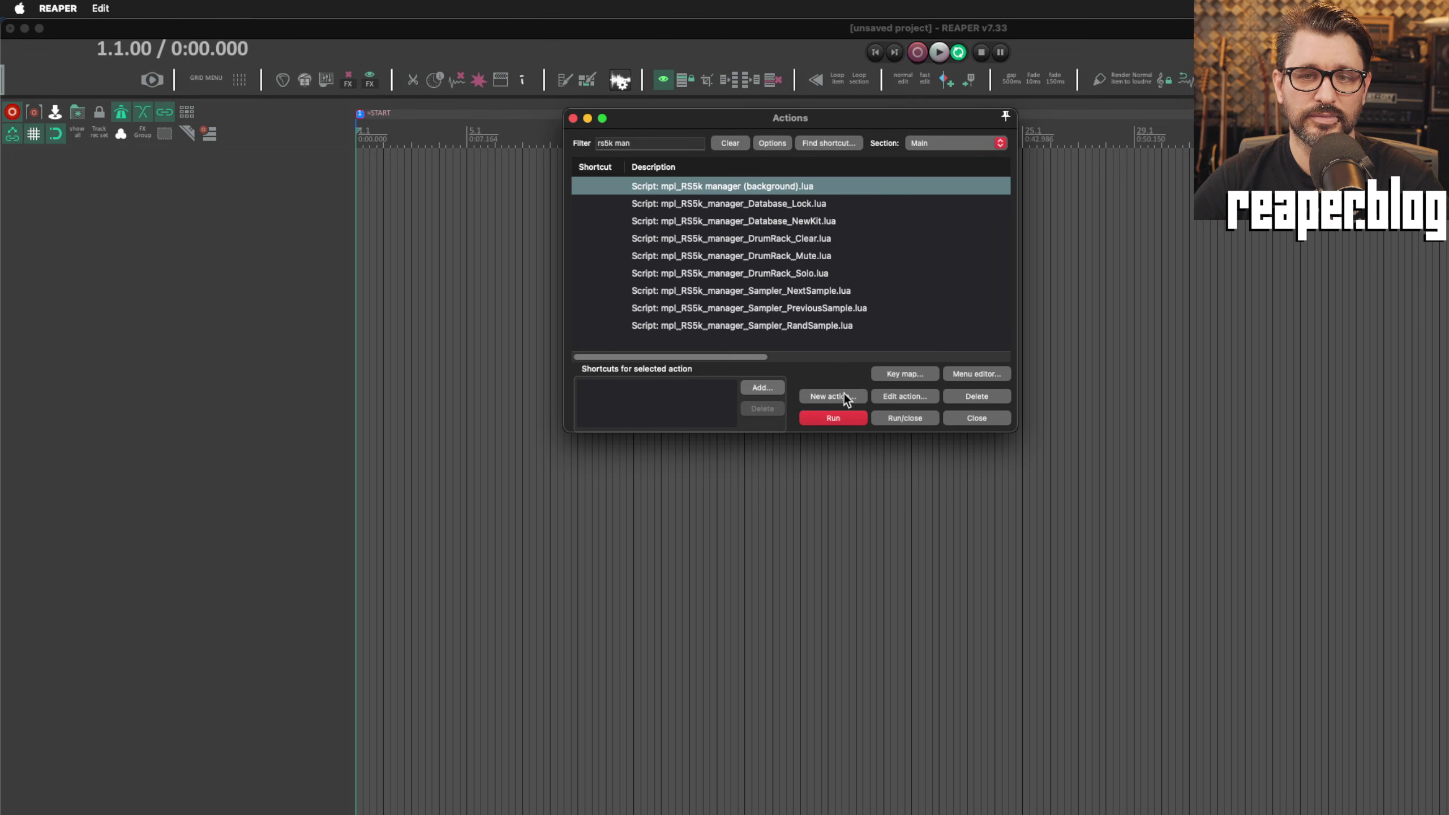
pyautogui.click(839, 418)
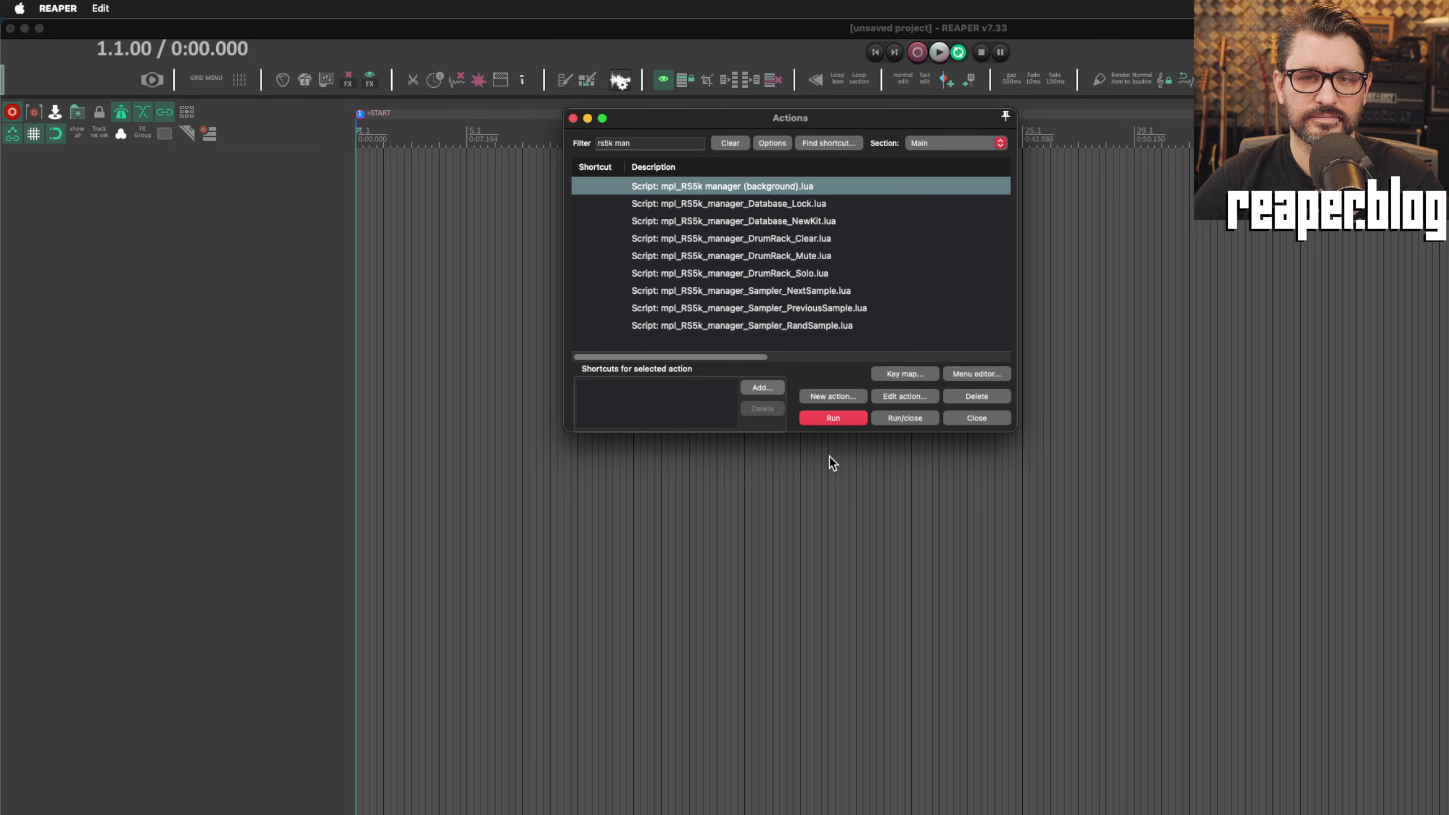
pyautogui.click(573, 118)
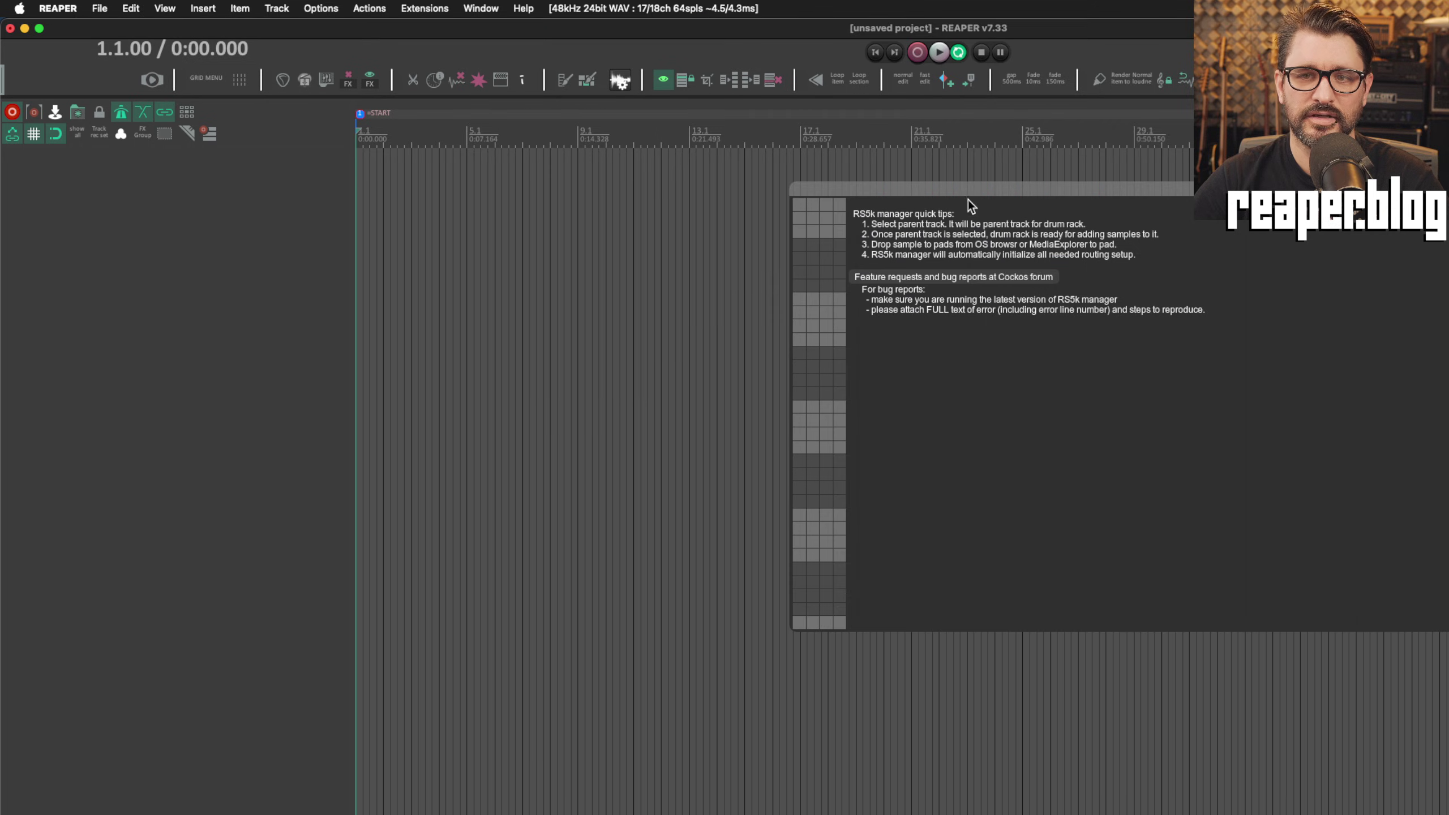
pyautogui.moveTo(970, 190); pyautogui.dragTo(635, 182)
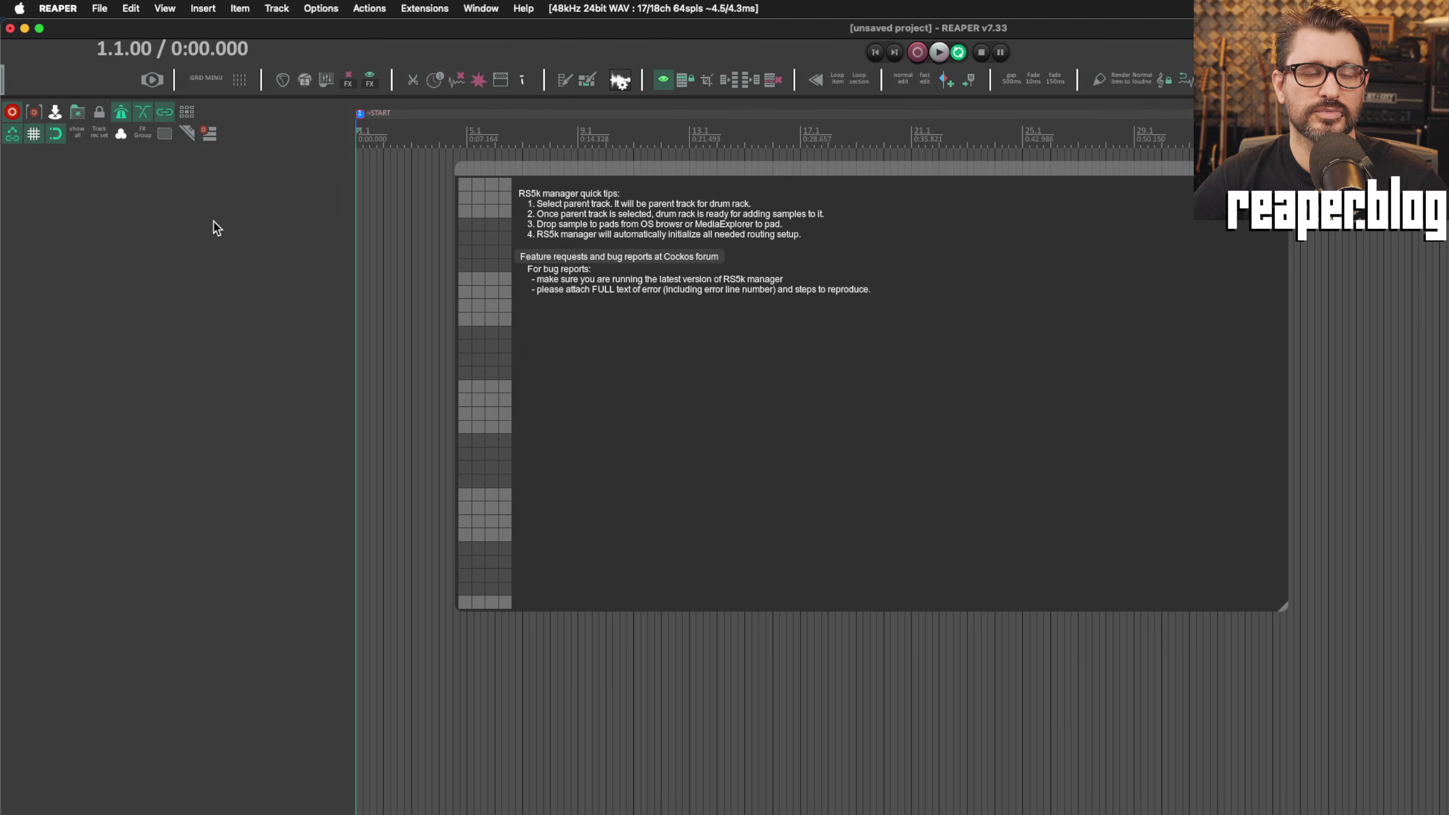
# Step: Add a new track and select it as the parent track for the RS5k manager drum rack
pyautogui.doubleClick(134, 197)
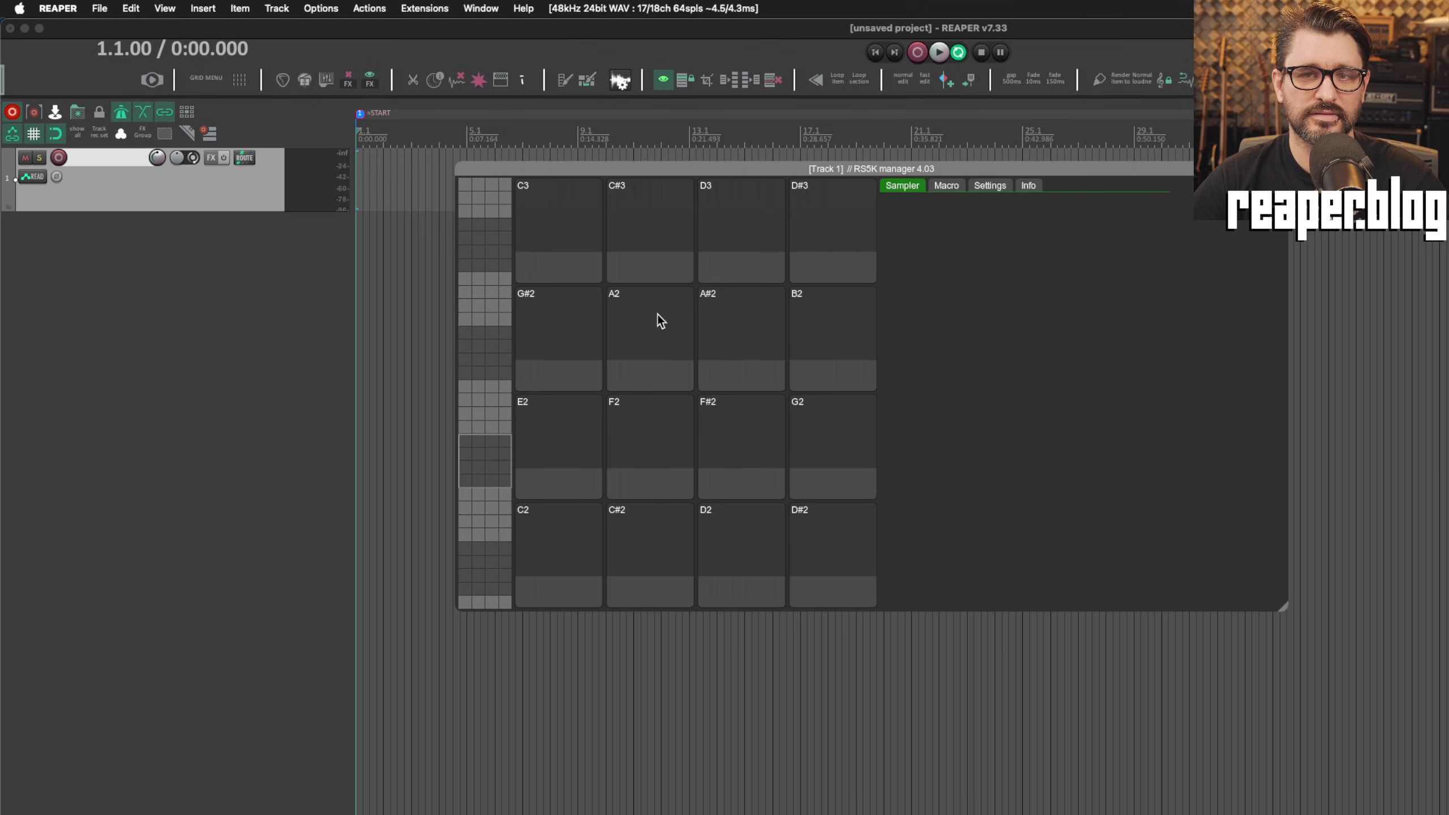
pyautogui.click(223, 335)
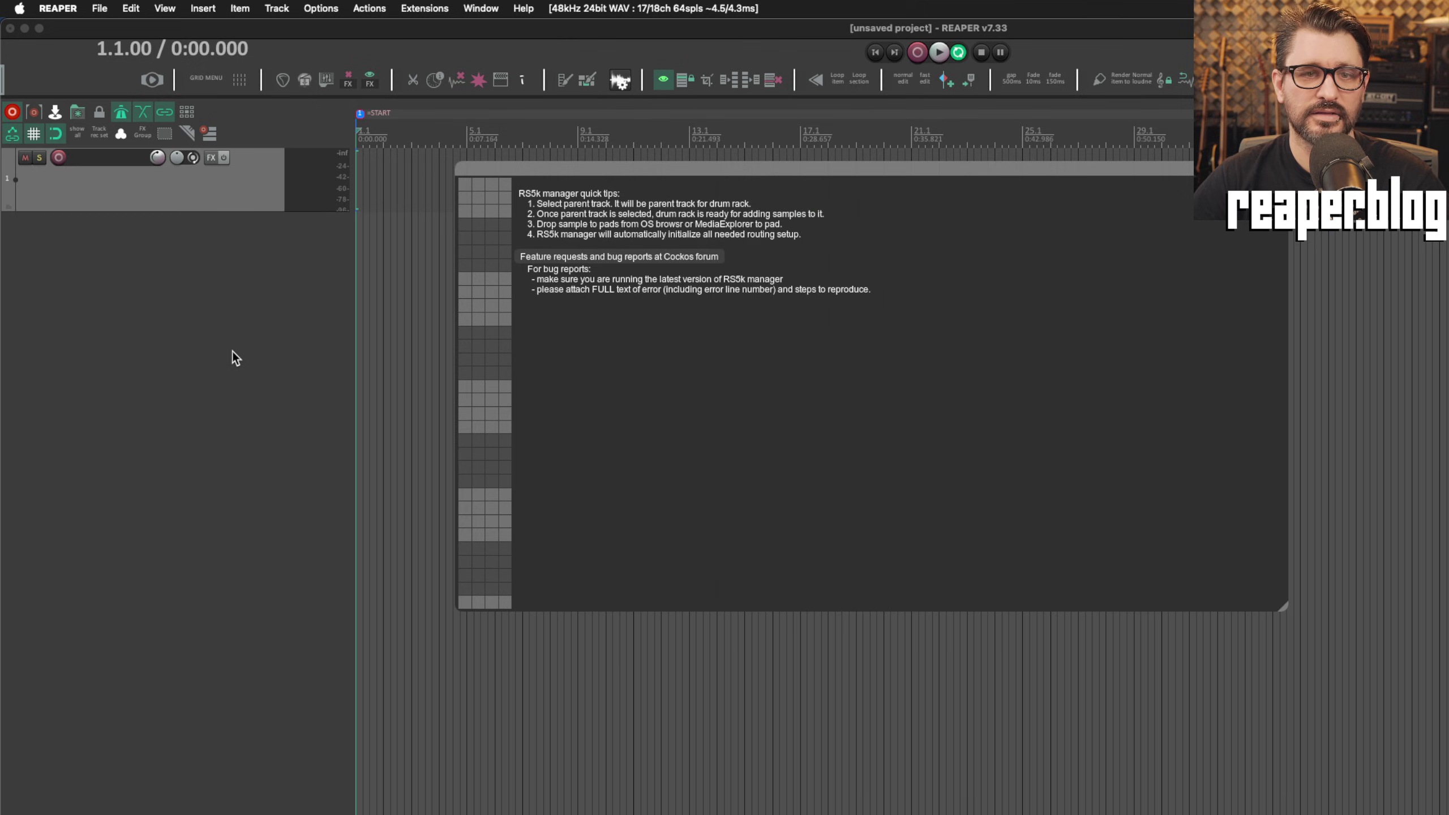
pyautogui.click(249, 186)
pyautogui.click(268, 345)
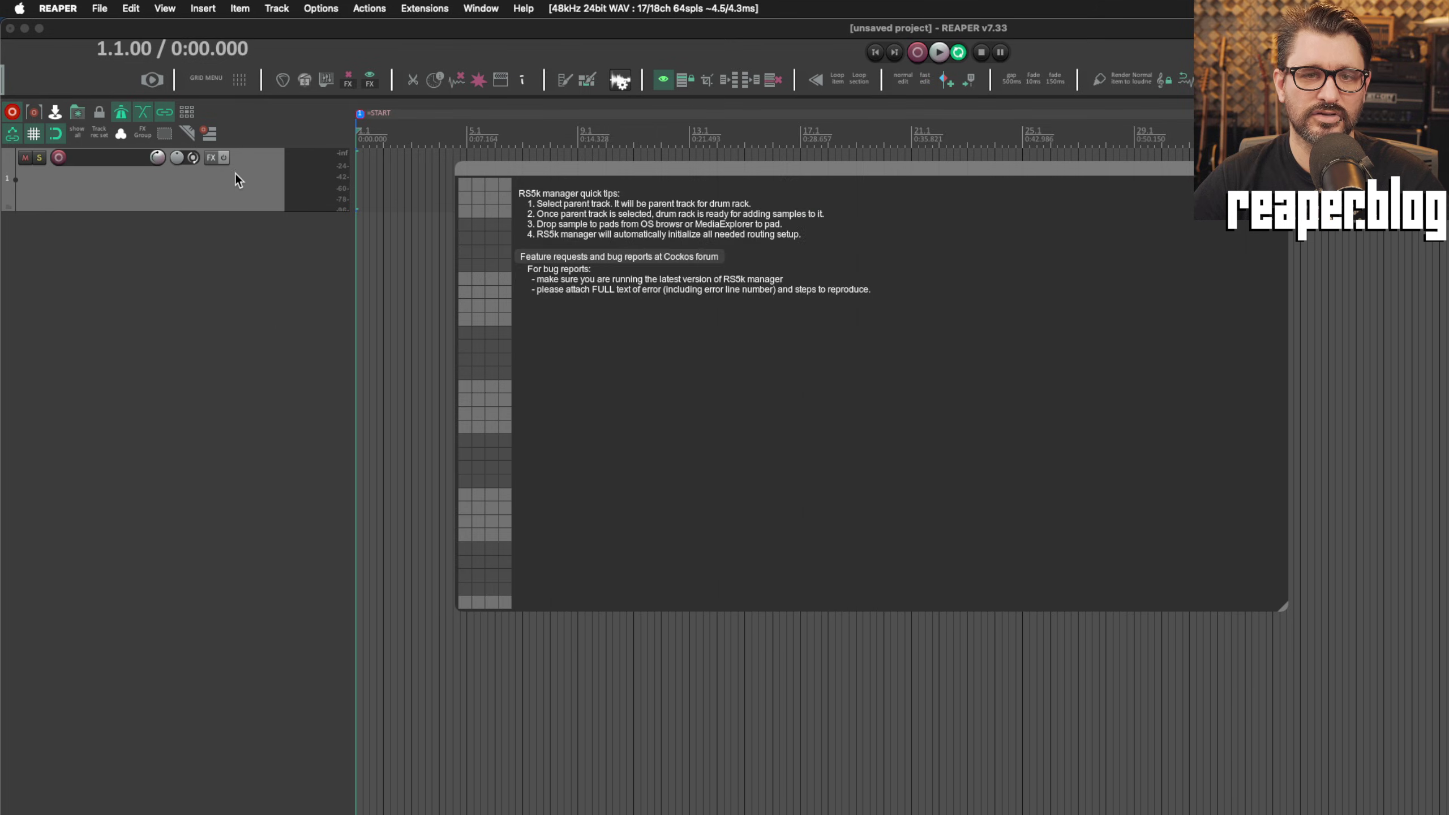
pyautogui.click(235, 173)
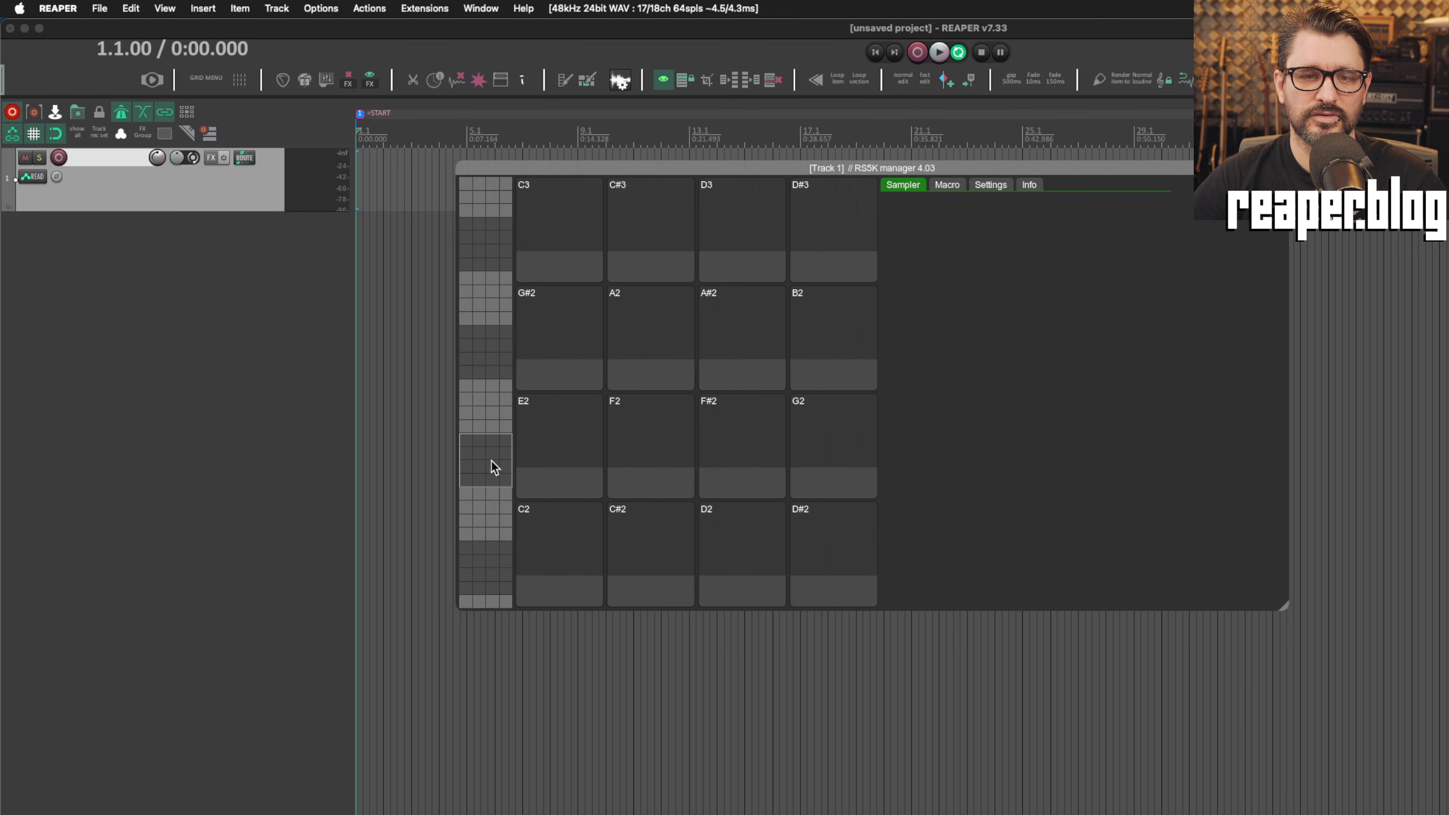
# Step: Load DRUMXD - Kick Tight-001.wav from the Media Explorer's synth drums database onto the C2 pad, and hide the Media Explorer
pyautogui.moveTo(495, 459); pyautogui.dragTo(488, 495)
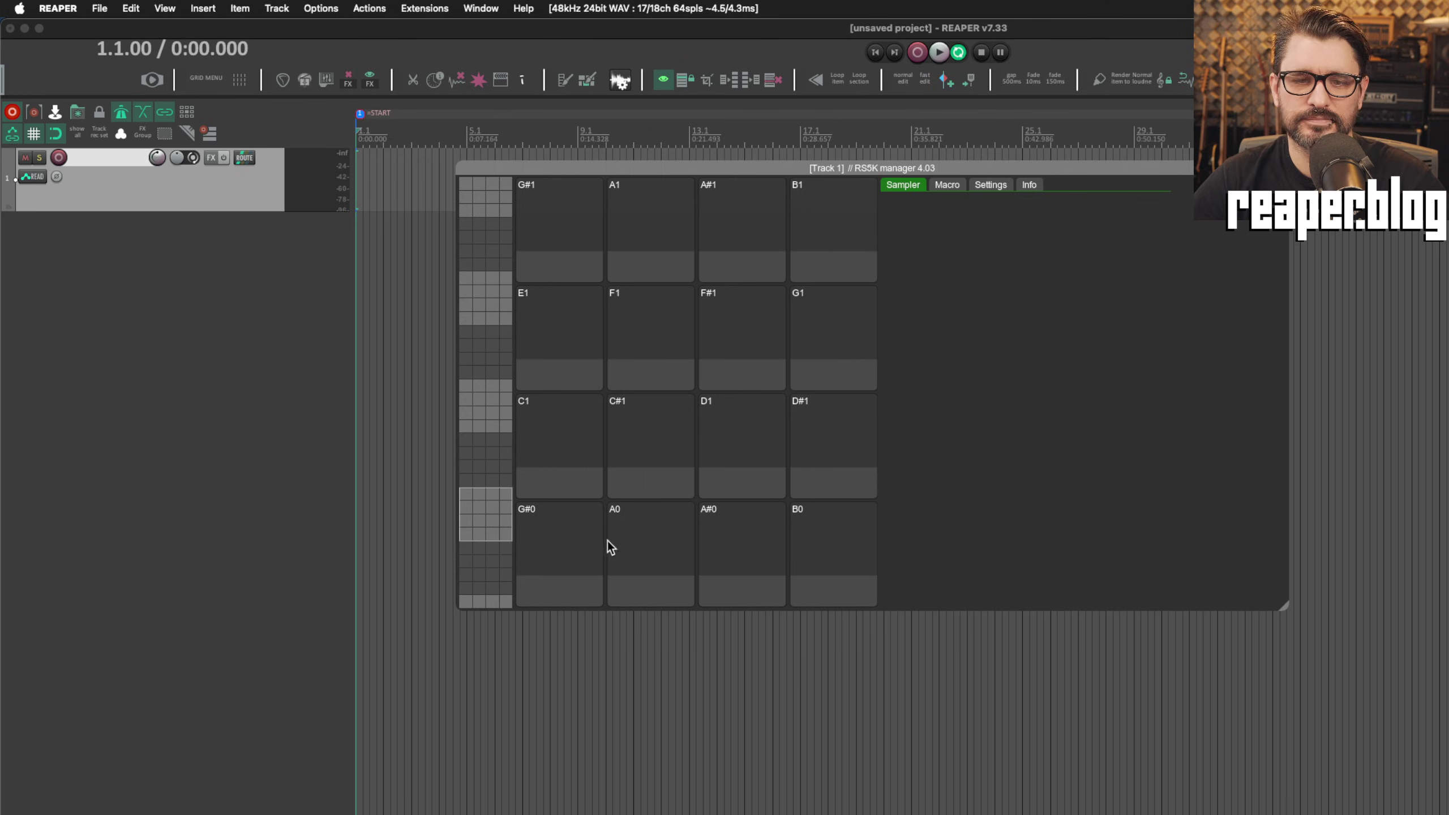
pyautogui.scroll(1, 607, 542)
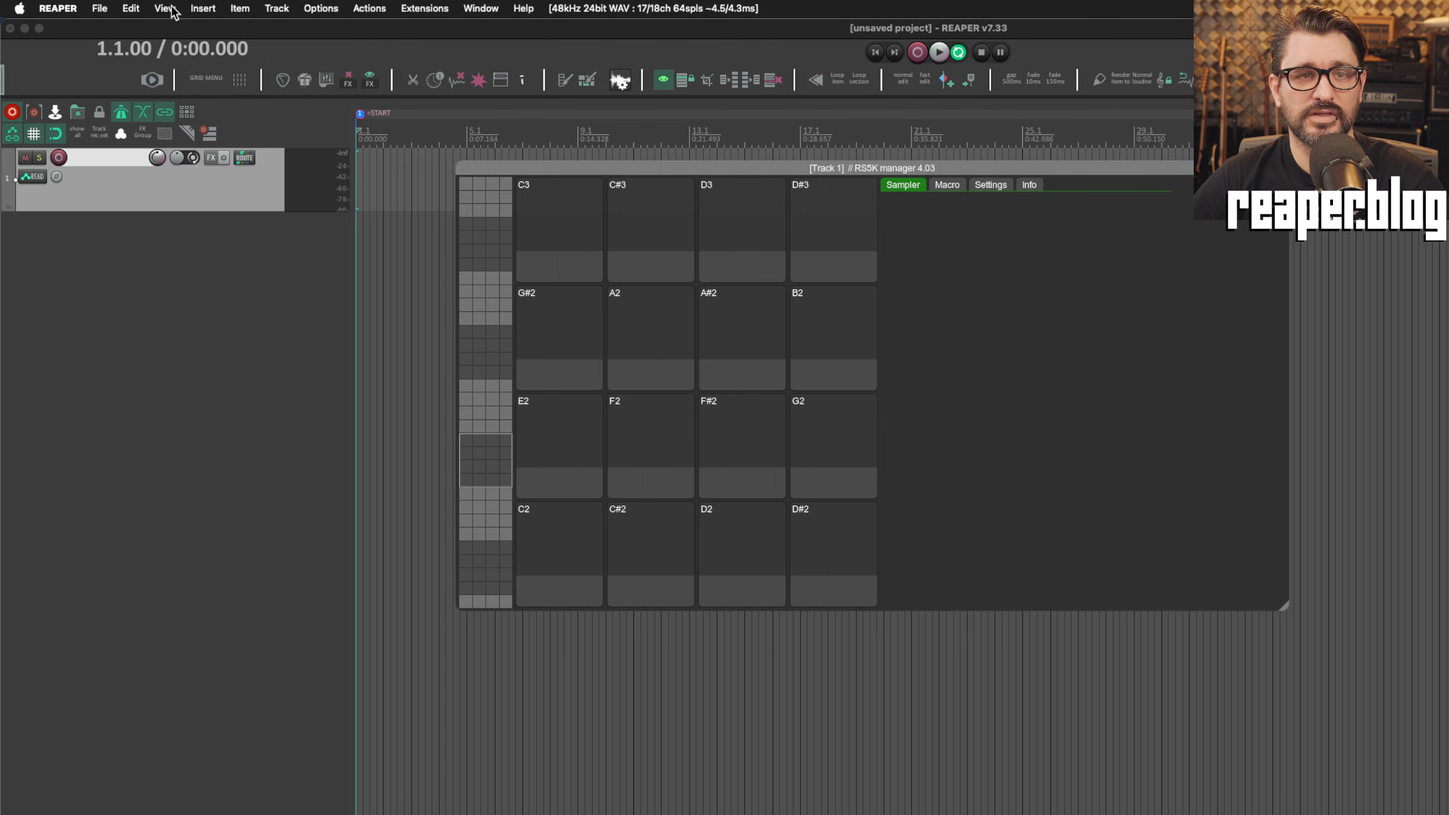
pyautogui.click(164, 9)
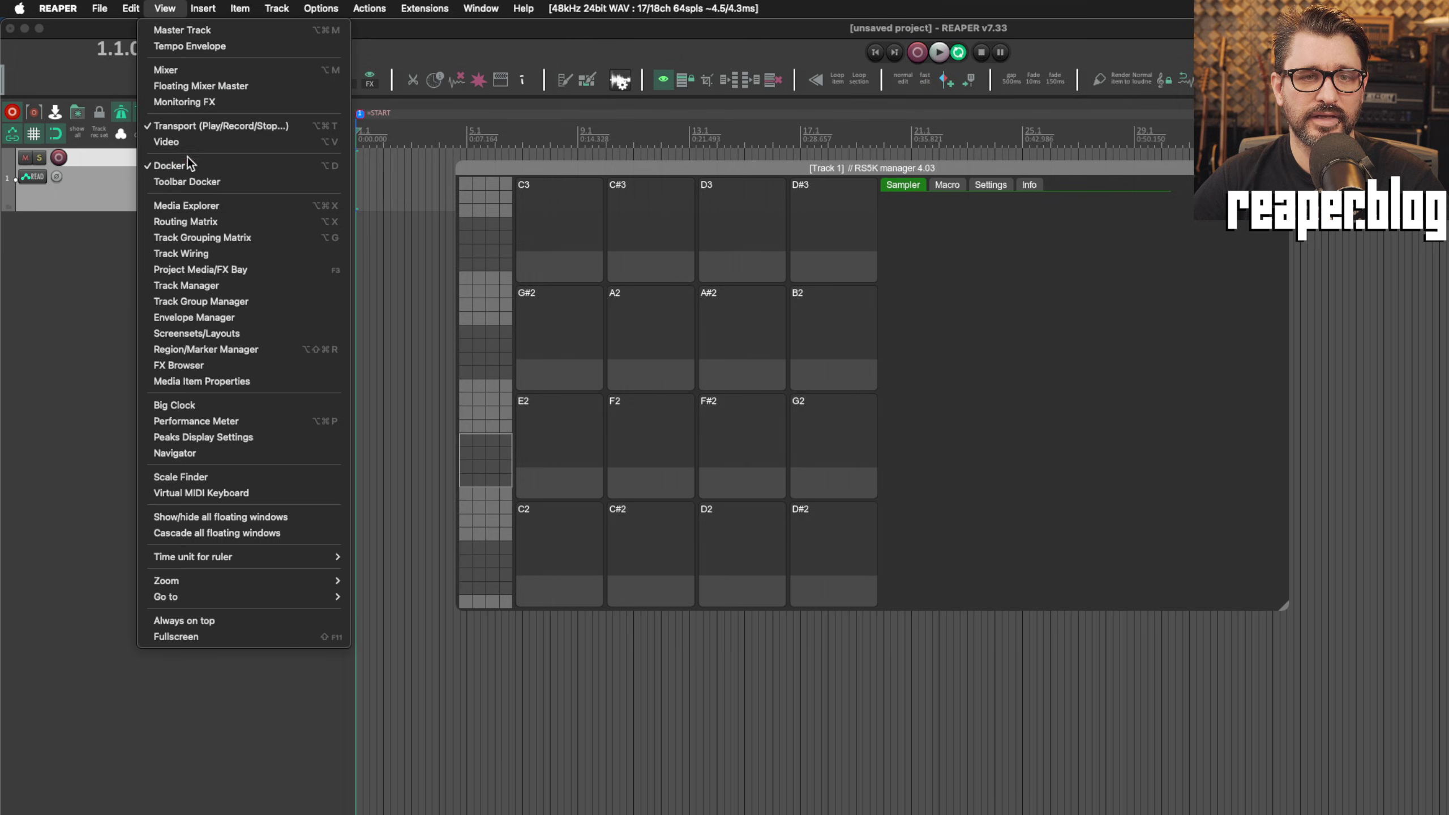
pyautogui.click(198, 207)
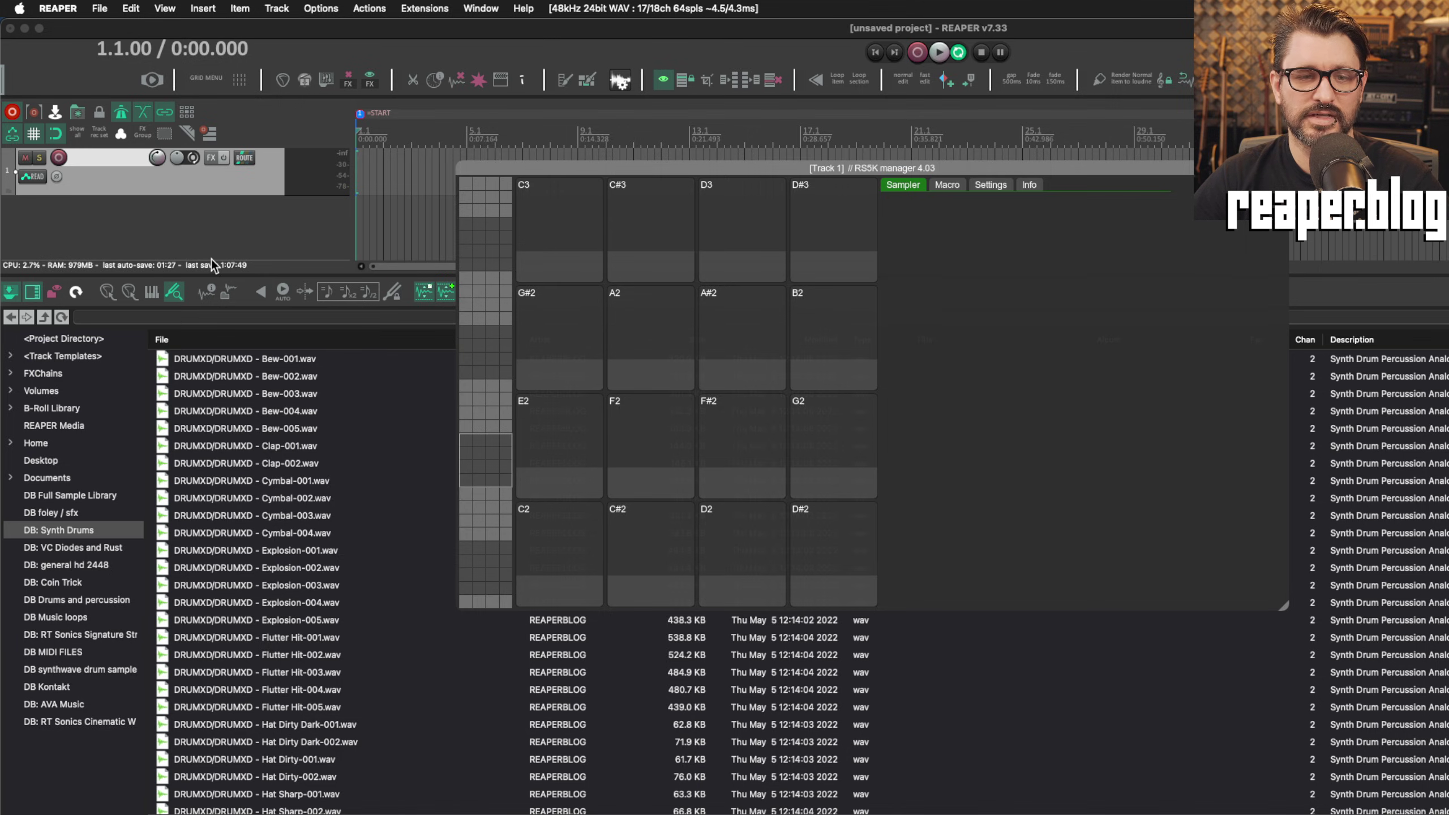
pyautogui.scroll(-6, 317, 657)
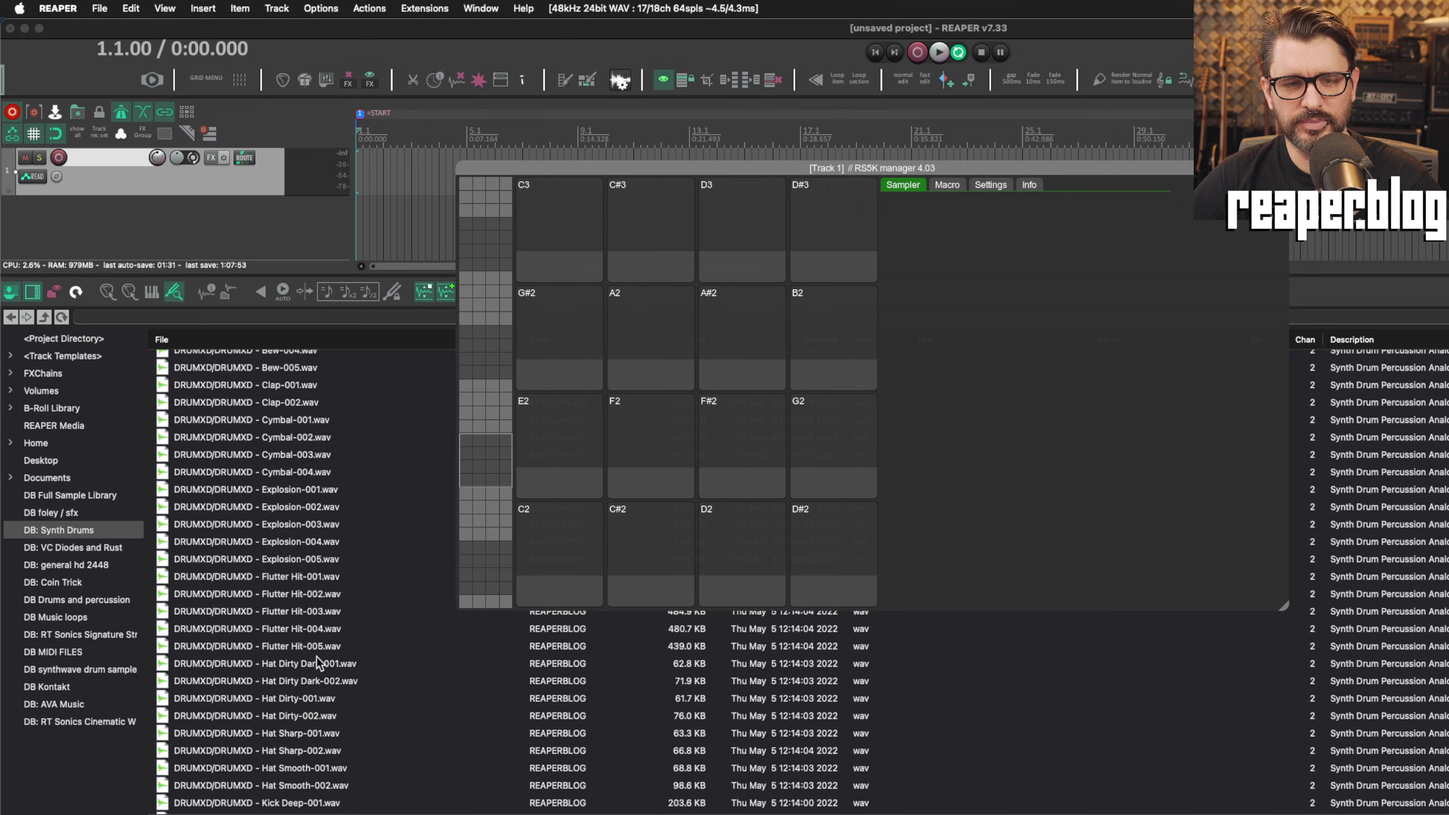
pyautogui.scroll(-5, 317, 657)
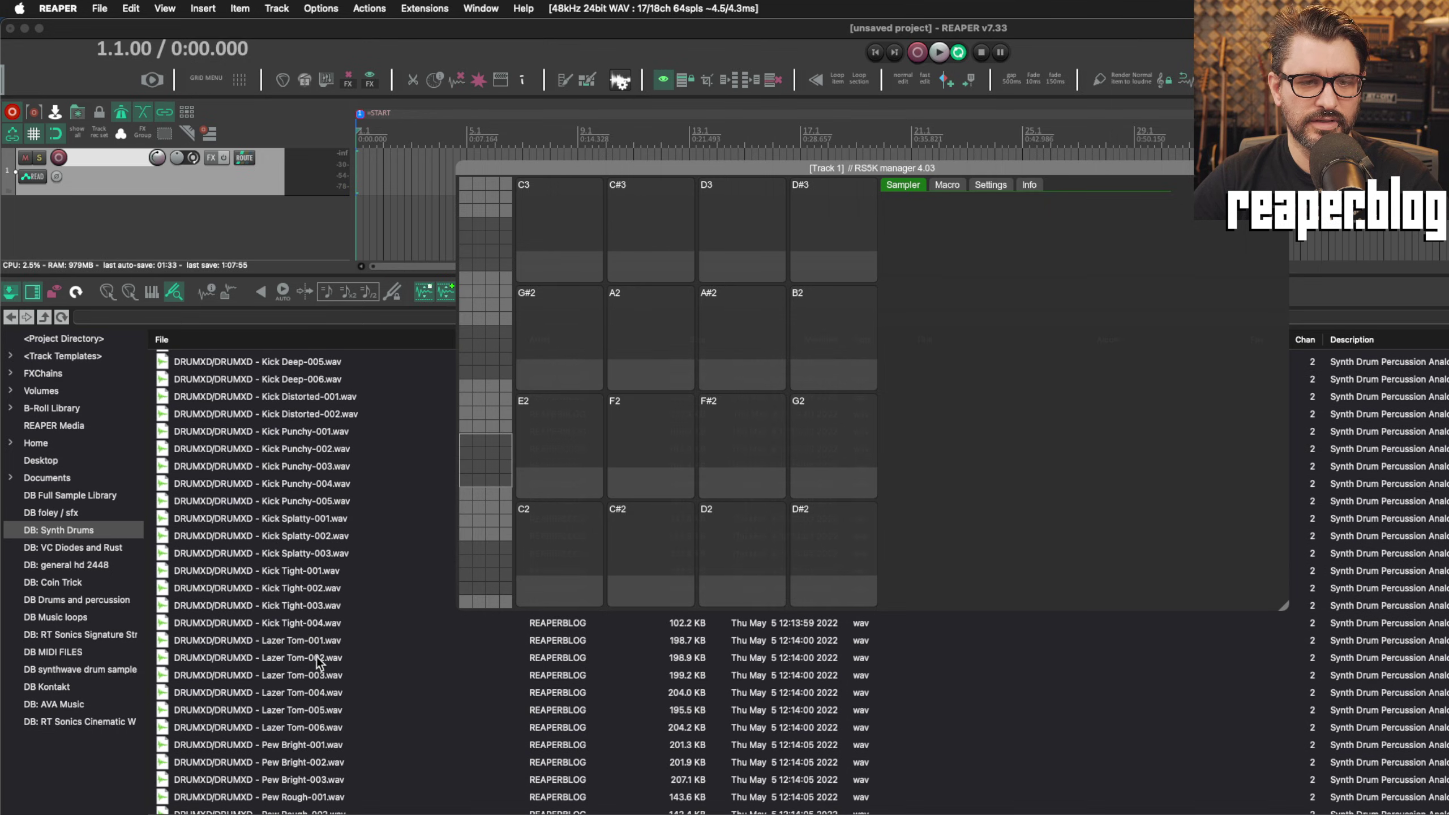
pyautogui.click(281, 569)
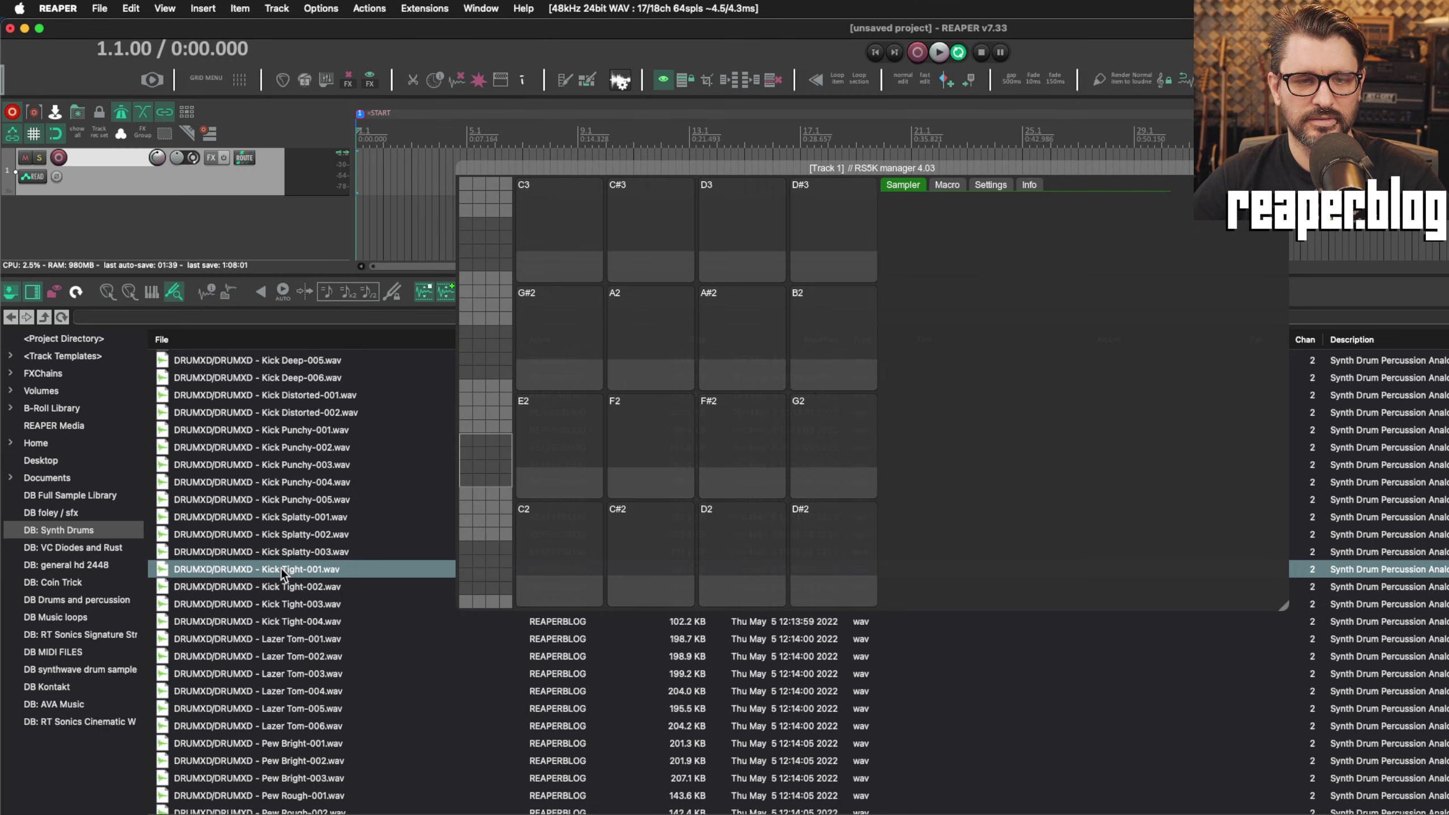
pyautogui.moveTo(281, 568); pyautogui.dragTo(545, 555)
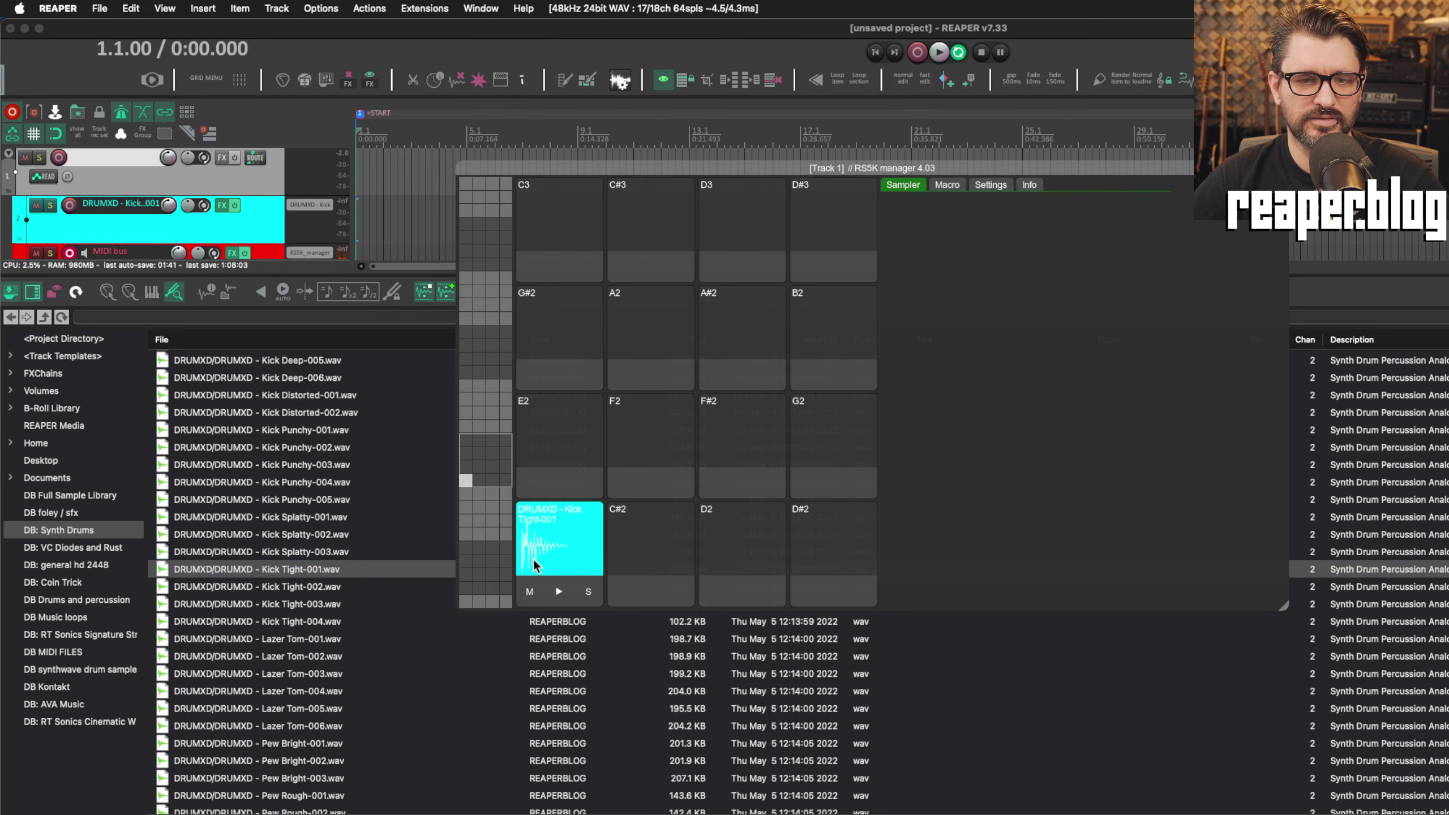
pyautogui.click(547, 539)
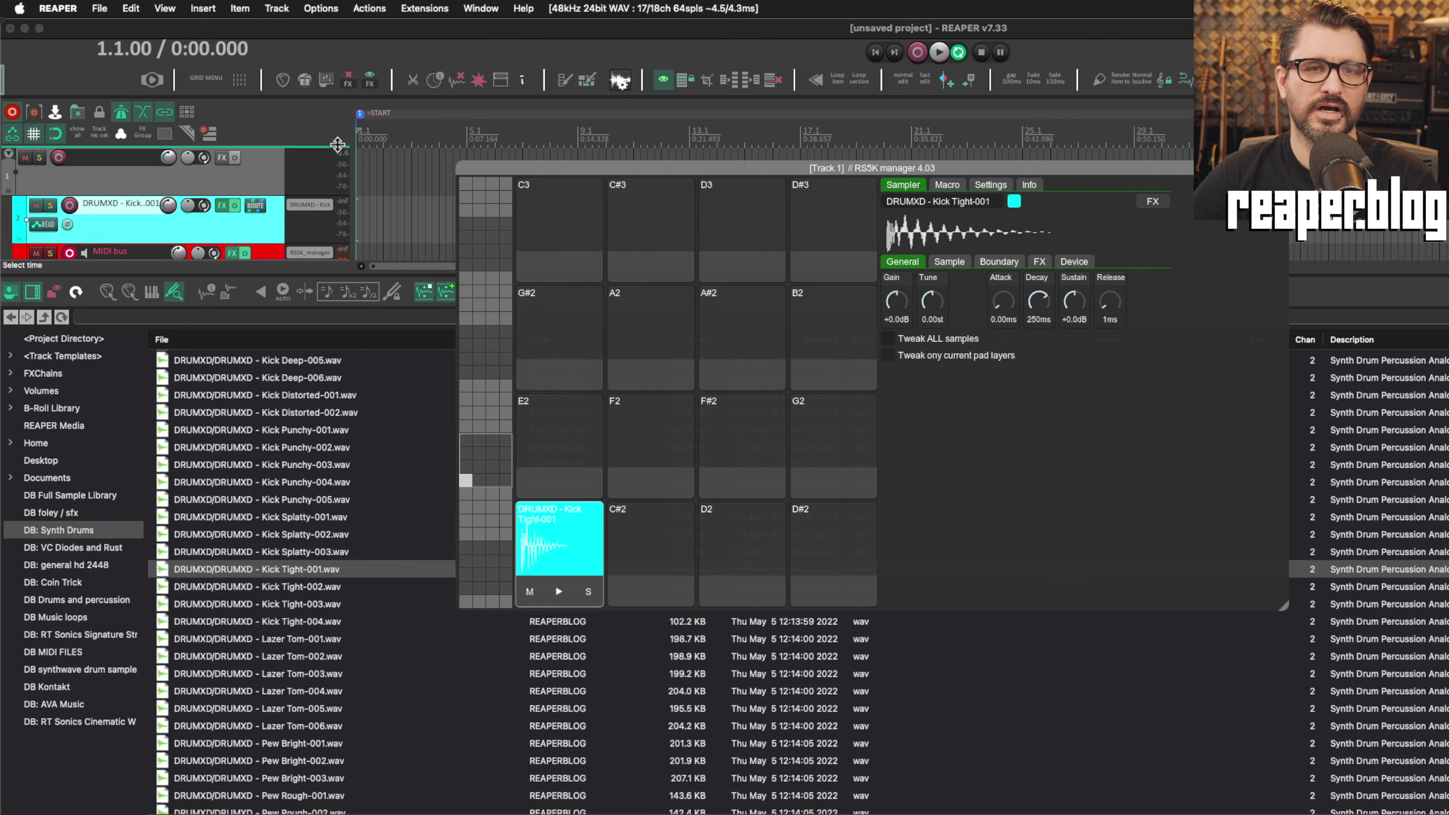
pyautogui.press('super+alt+x')
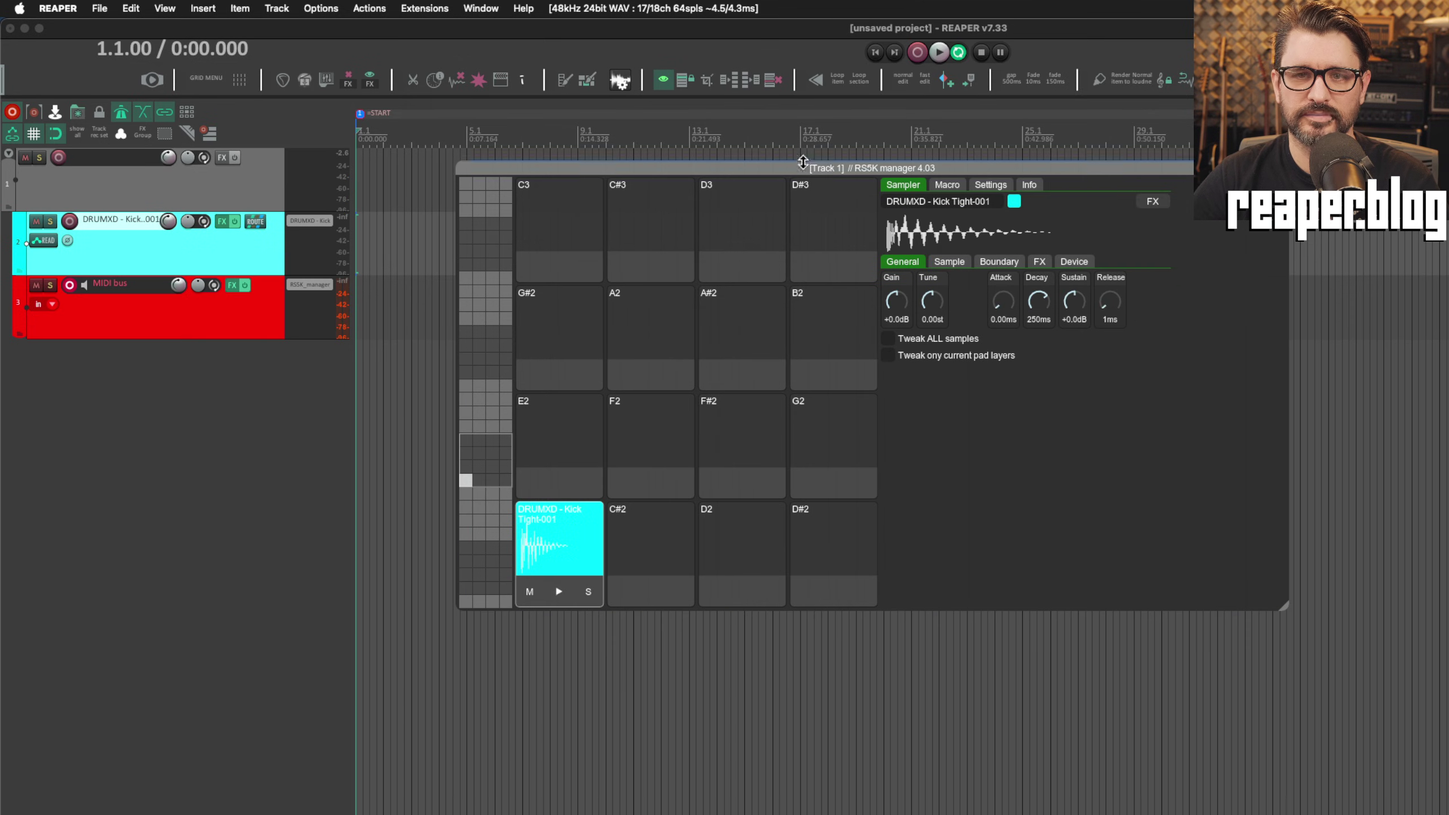
# Step: Change the colour of the kick sample's pad and track to blue-violet
pyautogui.moveTo(800, 166); pyautogui.dragTo(685, 219)
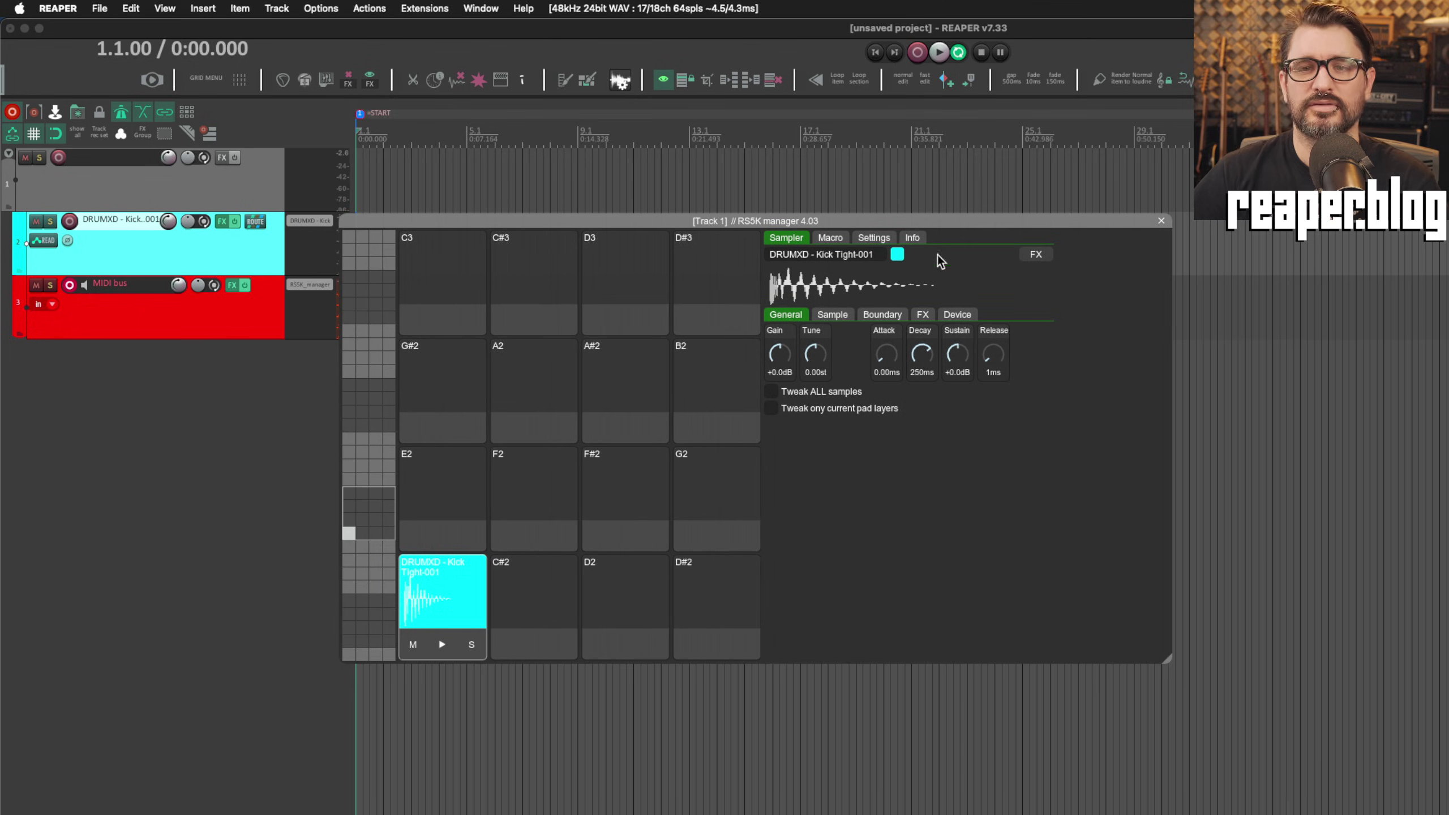
pyautogui.click(898, 255)
pyautogui.click(1060, 368)
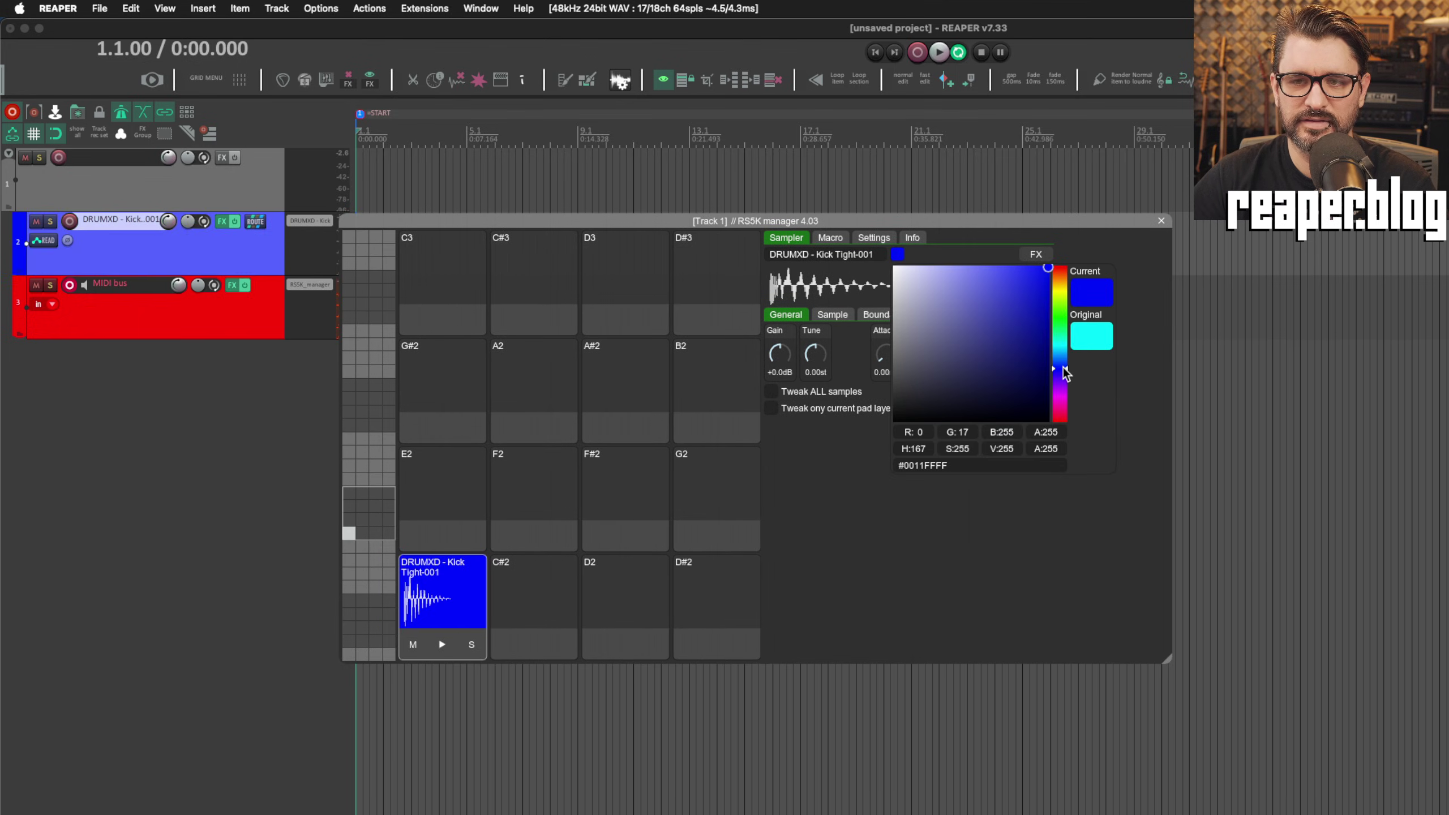
pyautogui.click(1062, 314)
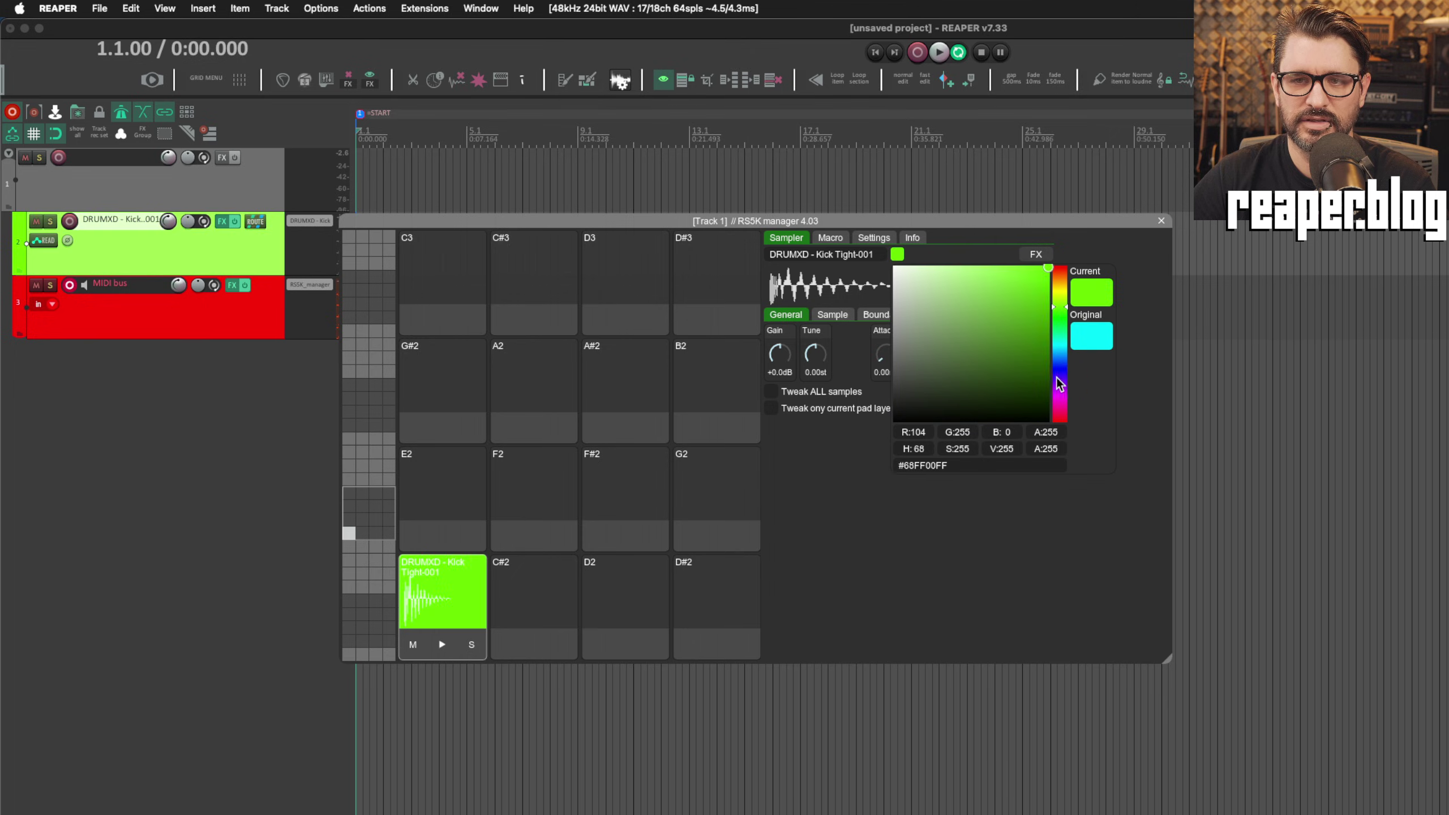
pyautogui.click(1061, 403)
pyautogui.click(1062, 376)
pyautogui.click(1046, 525)
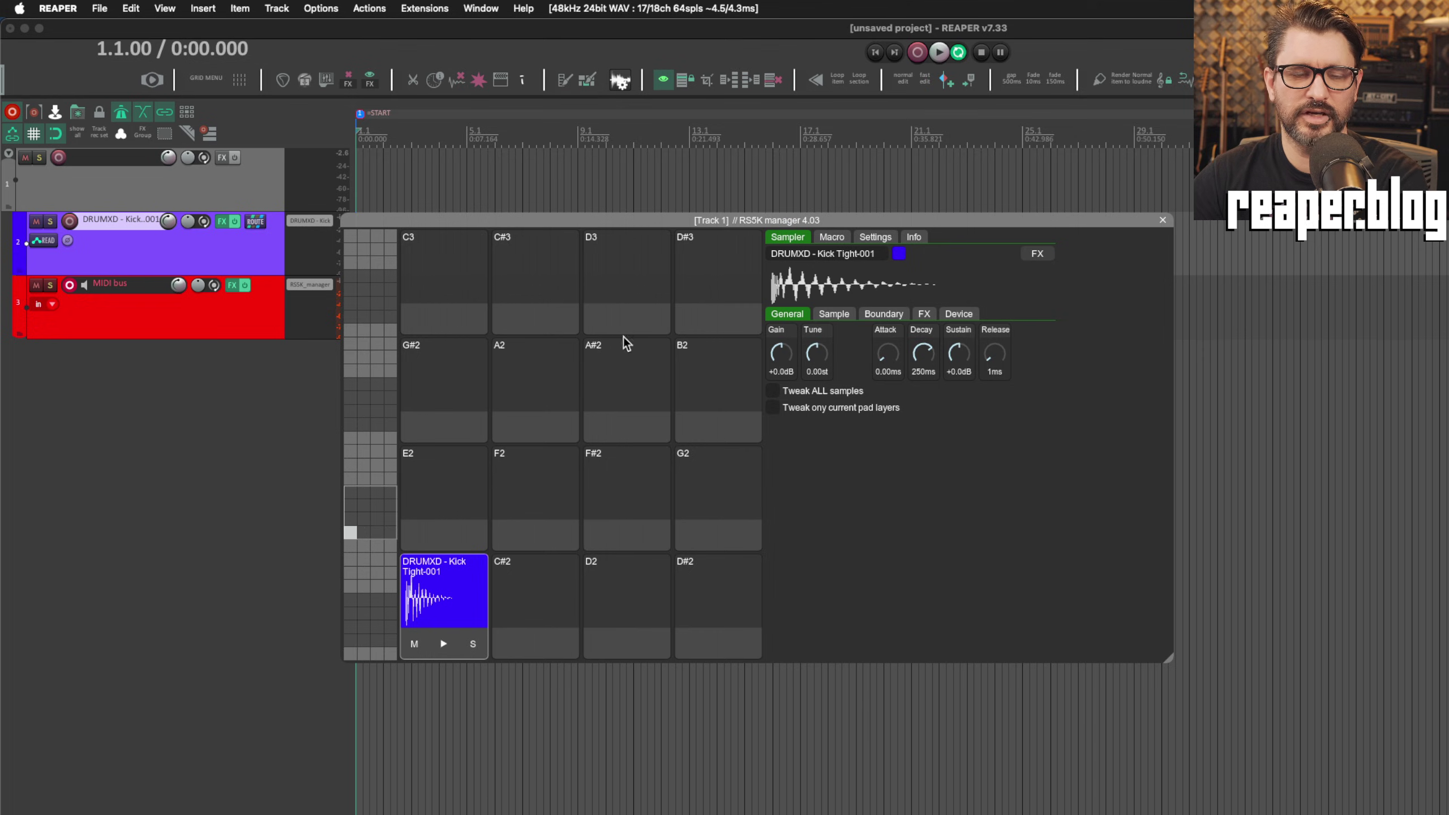
# Step: Try raising the kick's attack to about 29.6 ms beside its ReaSamplOmatic5000 window, and return it to 0 ms
pyautogui.click(309, 284)
pyautogui.click(309, 284)
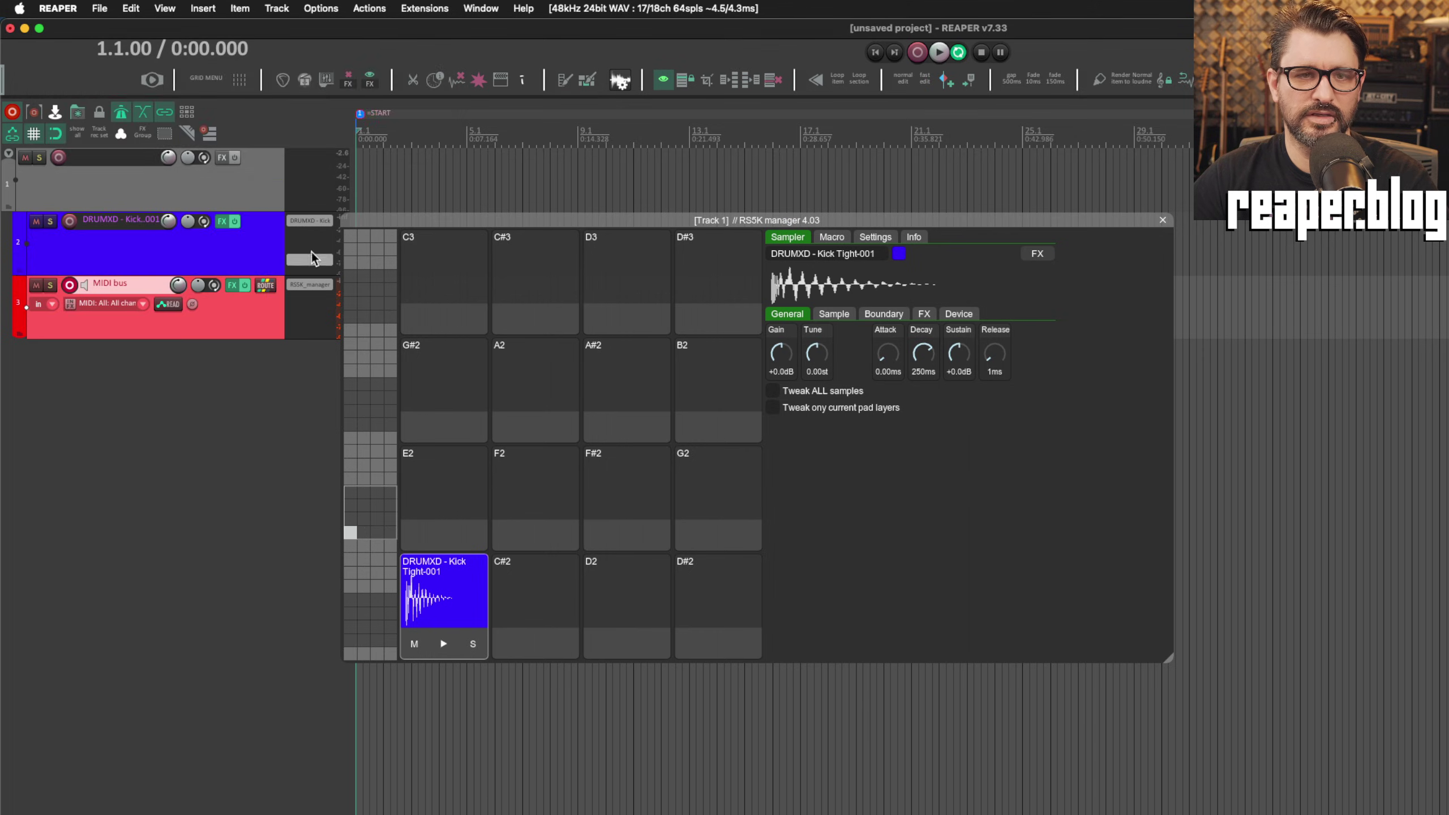
pyautogui.click(309, 220)
pyautogui.moveTo(219, 80); pyautogui.dragTo(398, 141)
pyautogui.moveTo(893, 360); pyautogui.dragTo(884, 336)
pyautogui.moveTo(786, 225); pyautogui.dragTo(1102, 182)
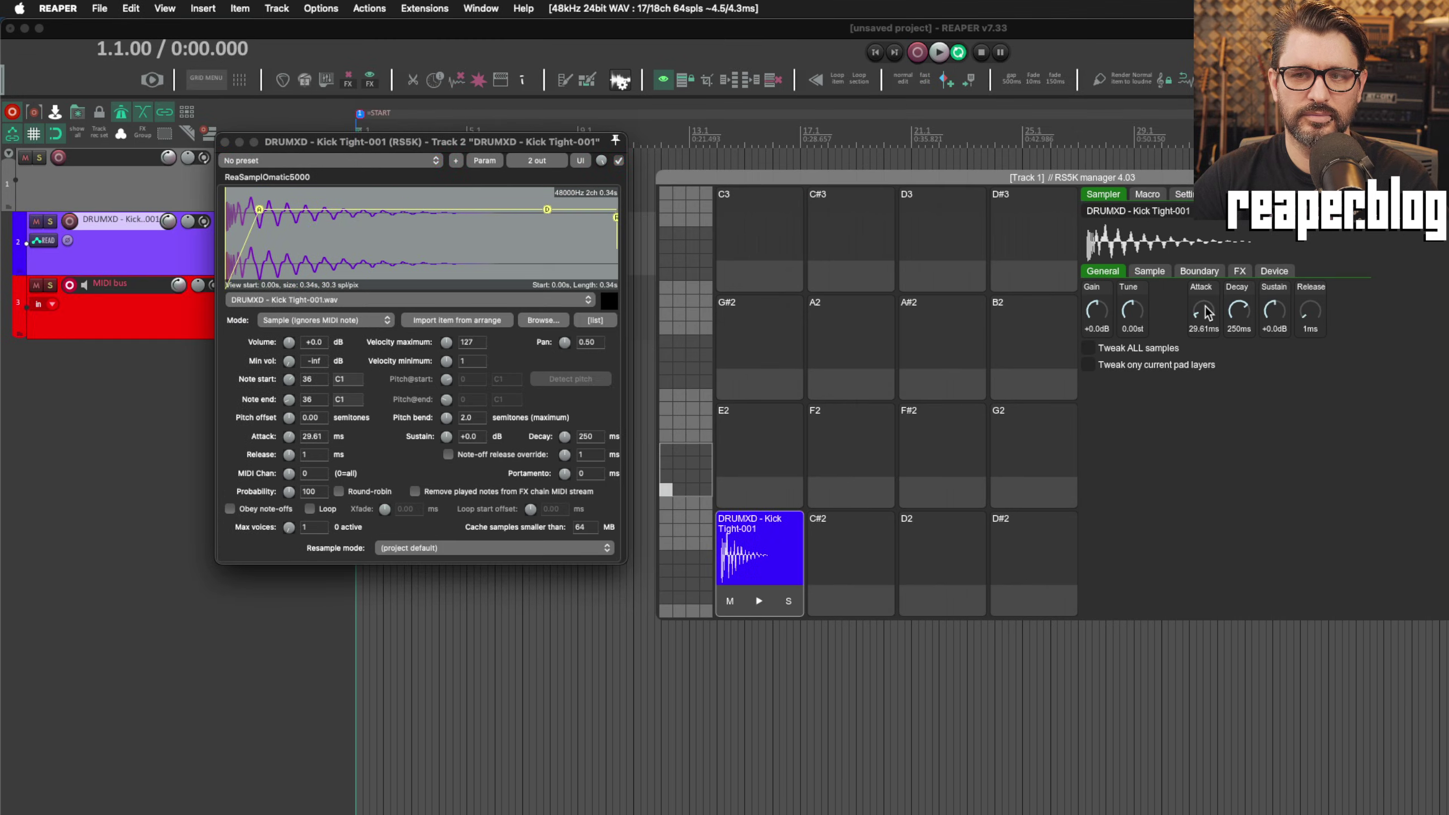
pyautogui.moveTo(1204, 312); pyautogui.dragTo(1175, 343)
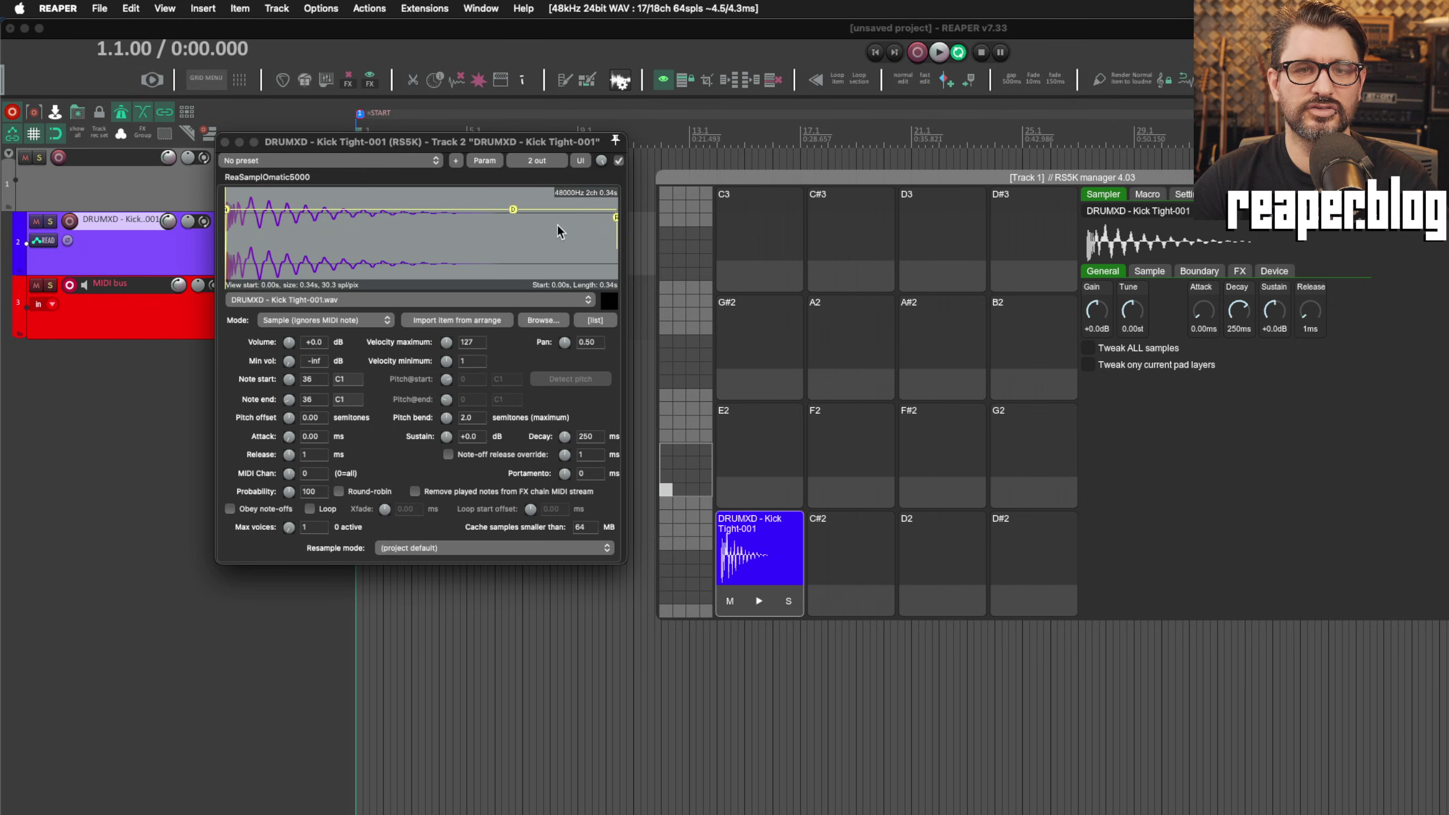
pyautogui.click(225, 141)
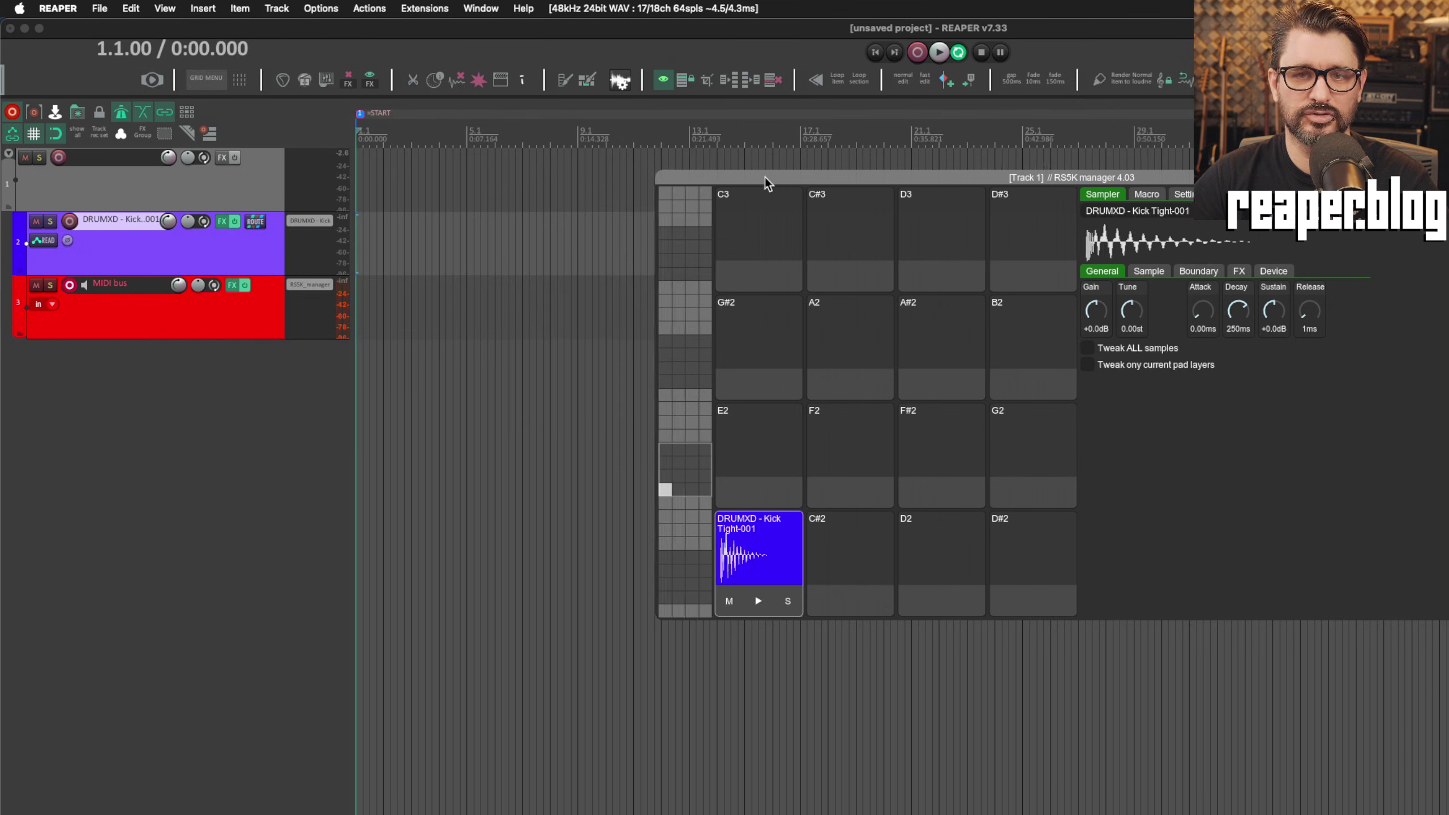
pyautogui.moveTo(764, 178); pyautogui.dragTo(501, 152)
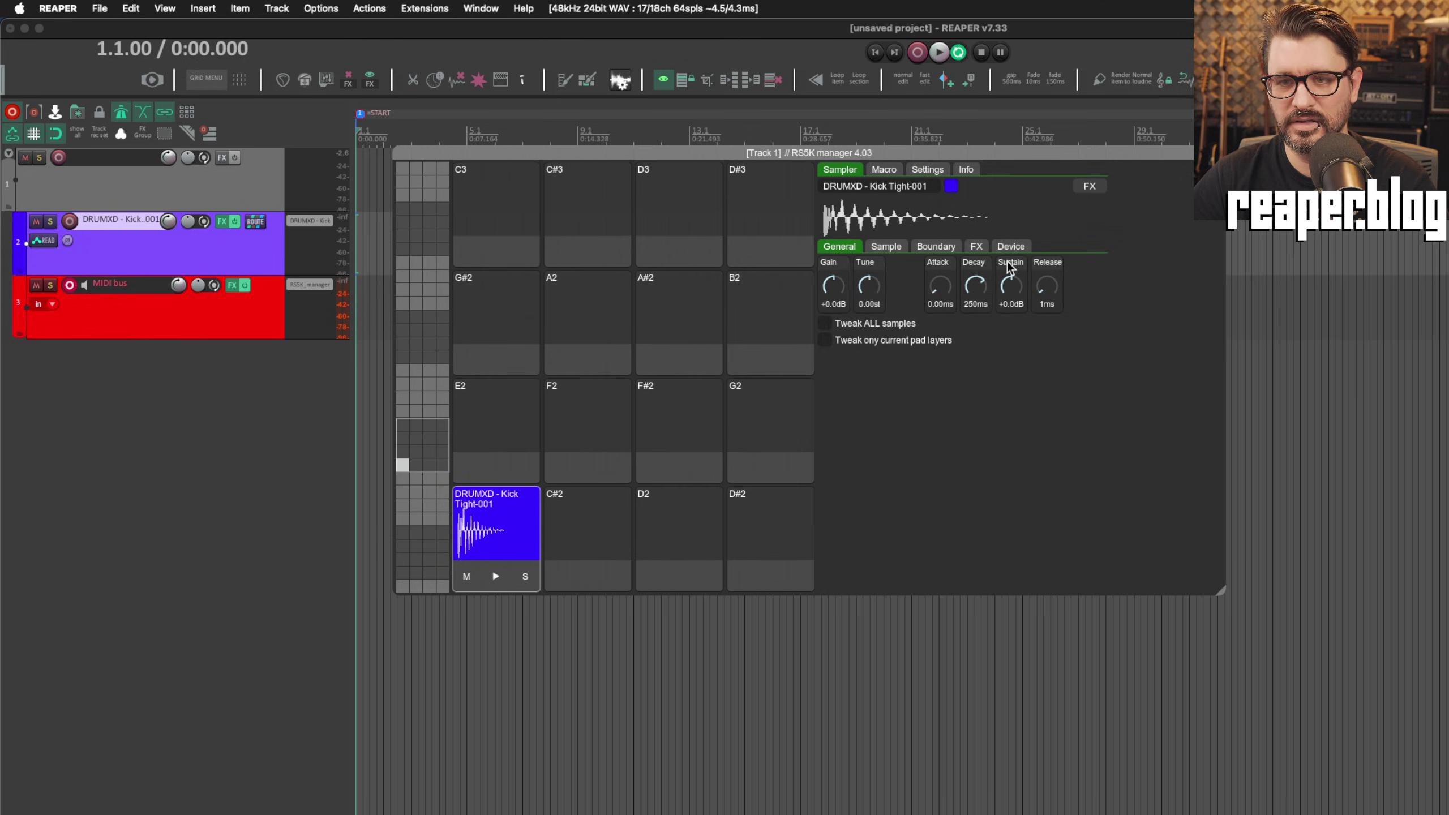
# Step: Name the parent track of the drum rack "Drums"
pyautogui.click(267, 189)
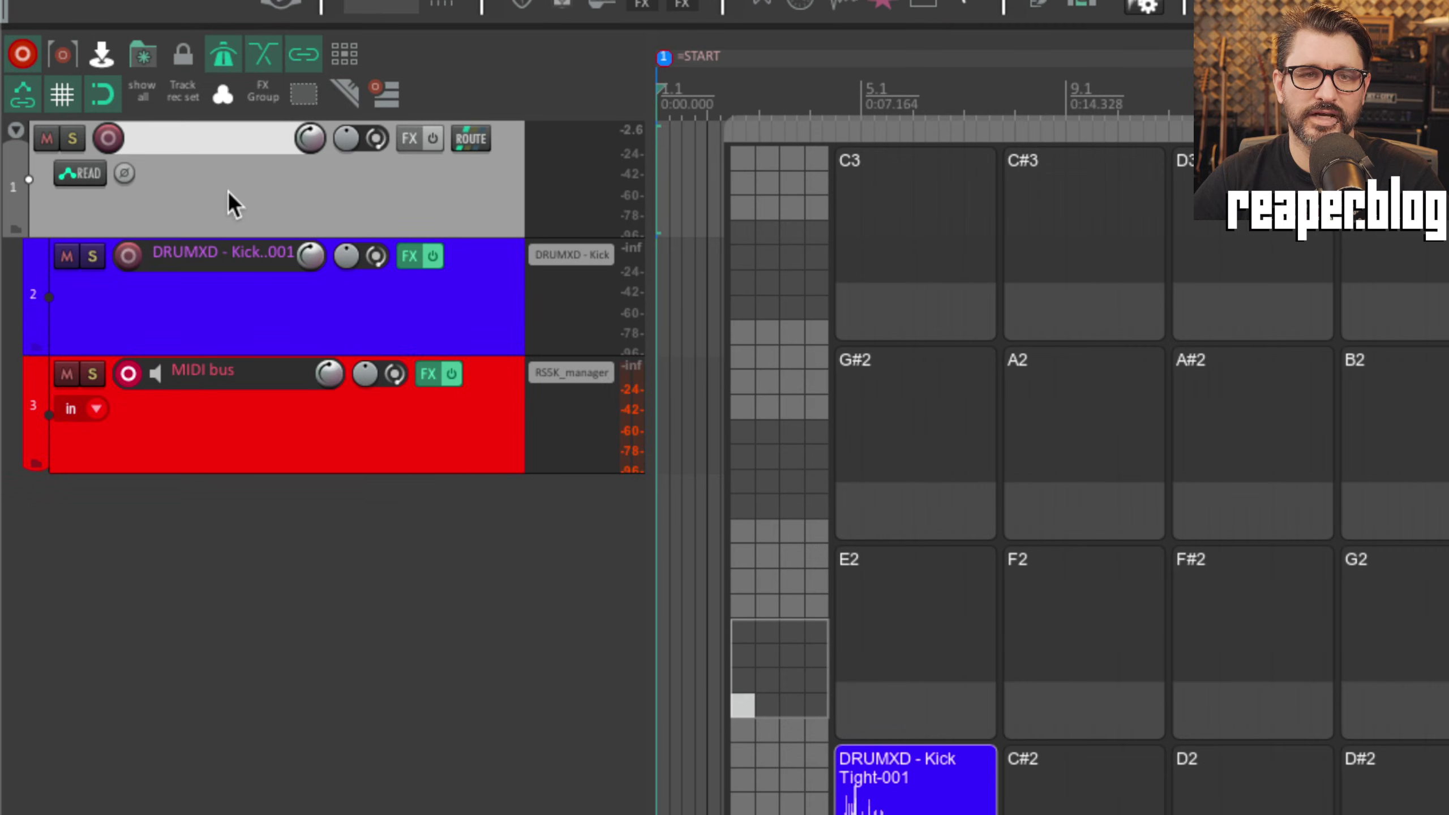
pyautogui.doubleClick(195, 144)
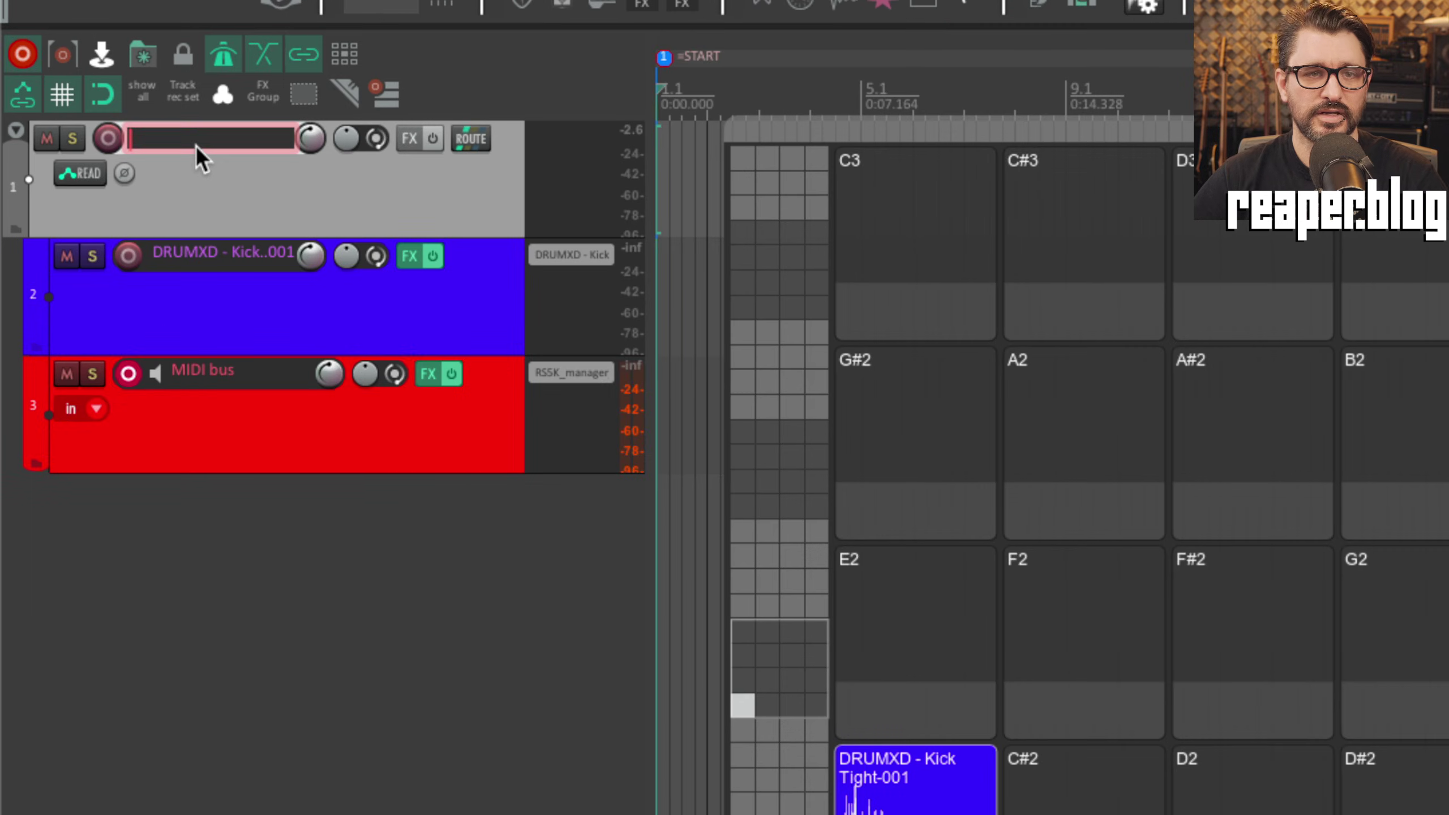
pyautogui.write('Drums')
pyautogui.press('Return')
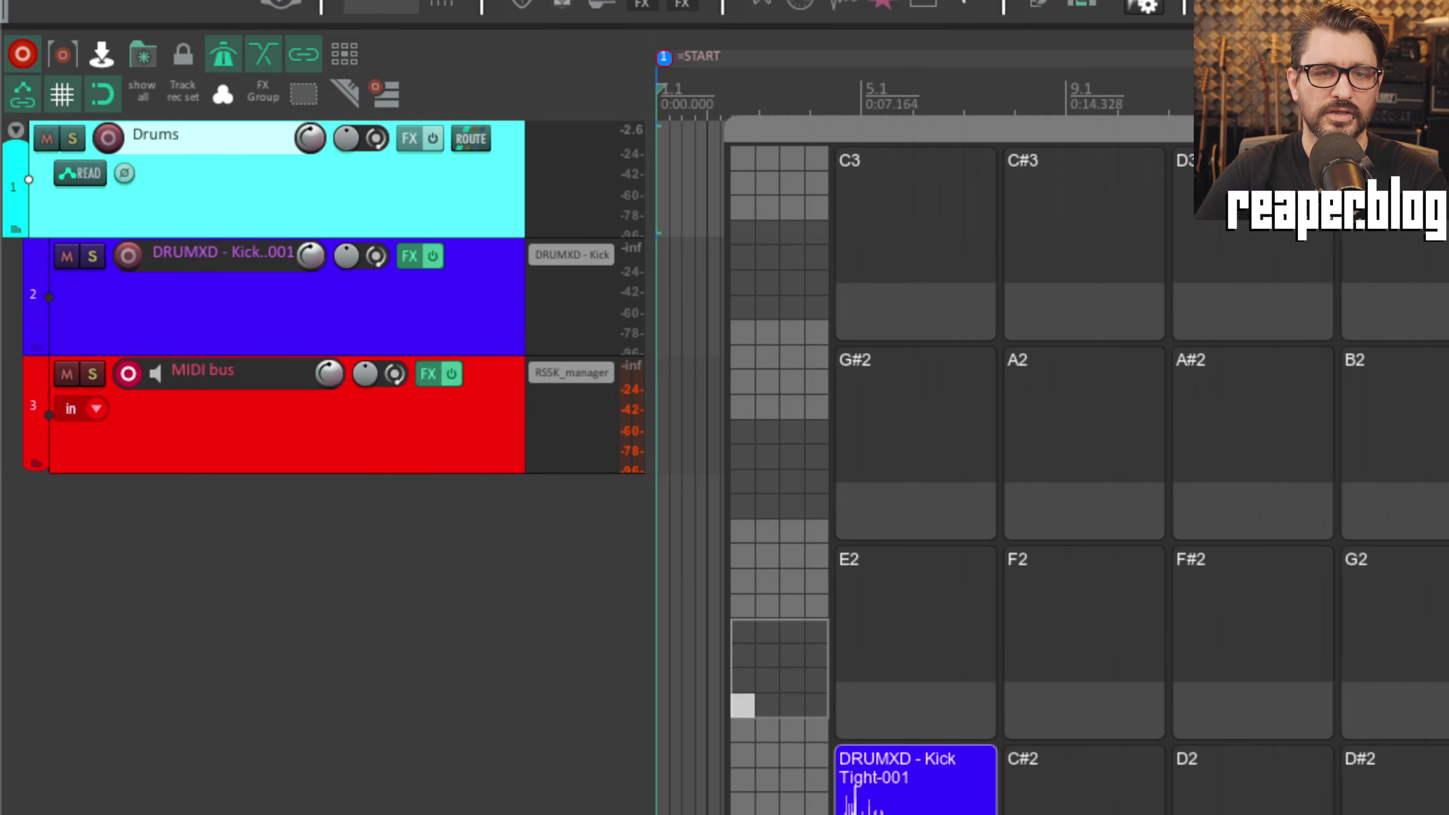
# Step: Examine the kick and MIDI bus child tracks, and compare the empty C#2 pad with the loaded kick pad
pyautogui.click(339, 282)
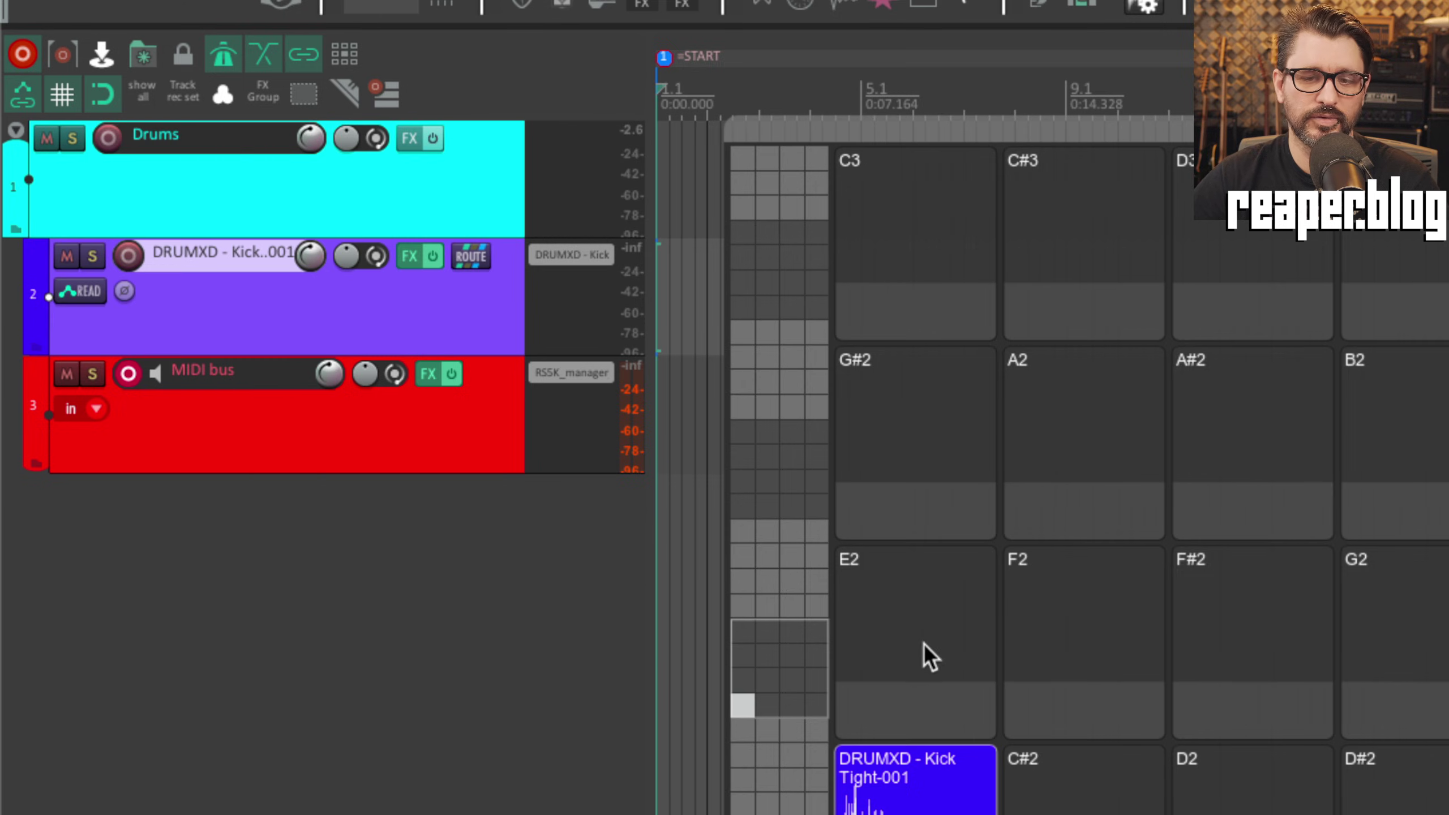
pyautogui.click(463, 425)
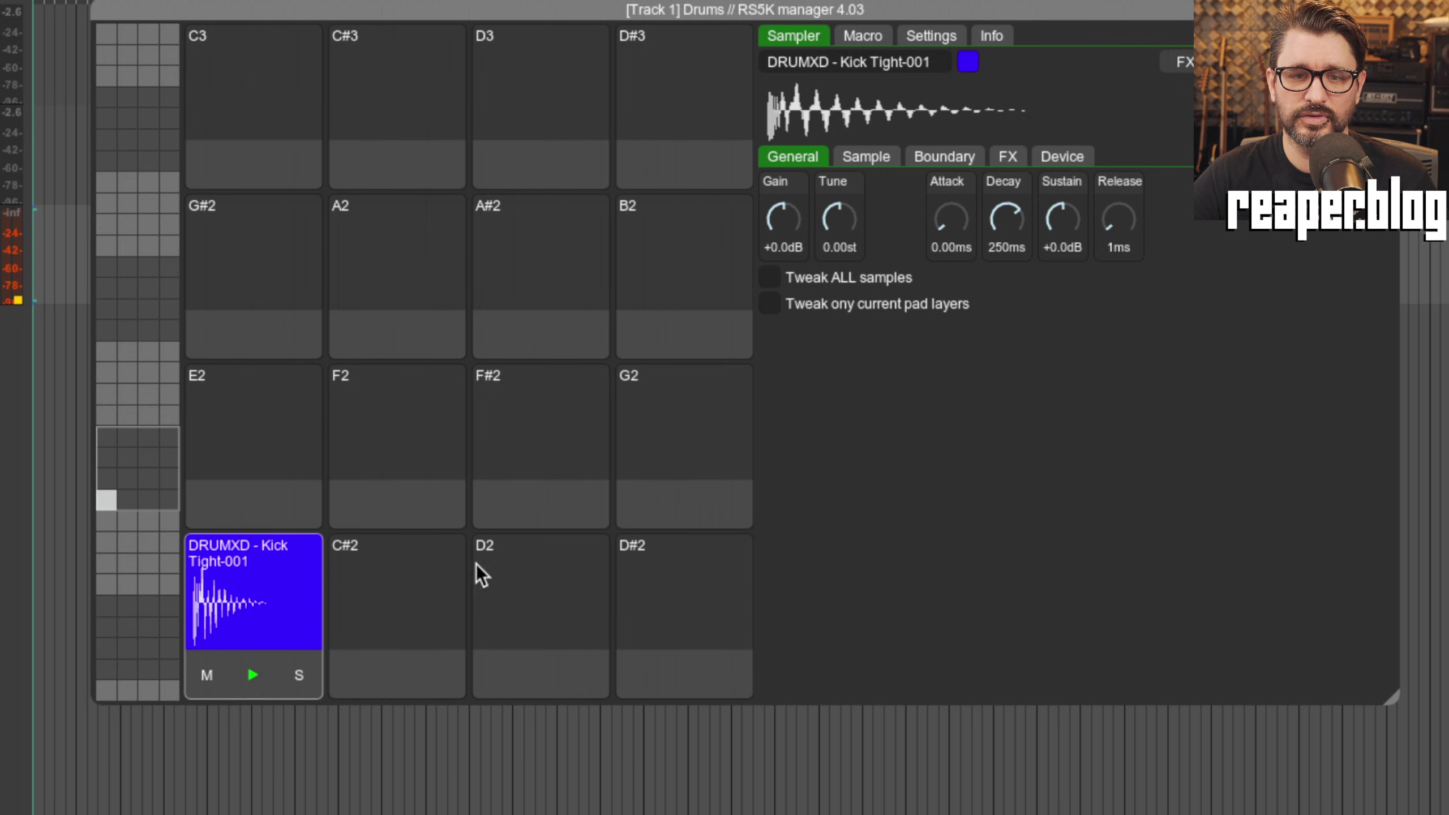
pyautogui.click(412, 573)
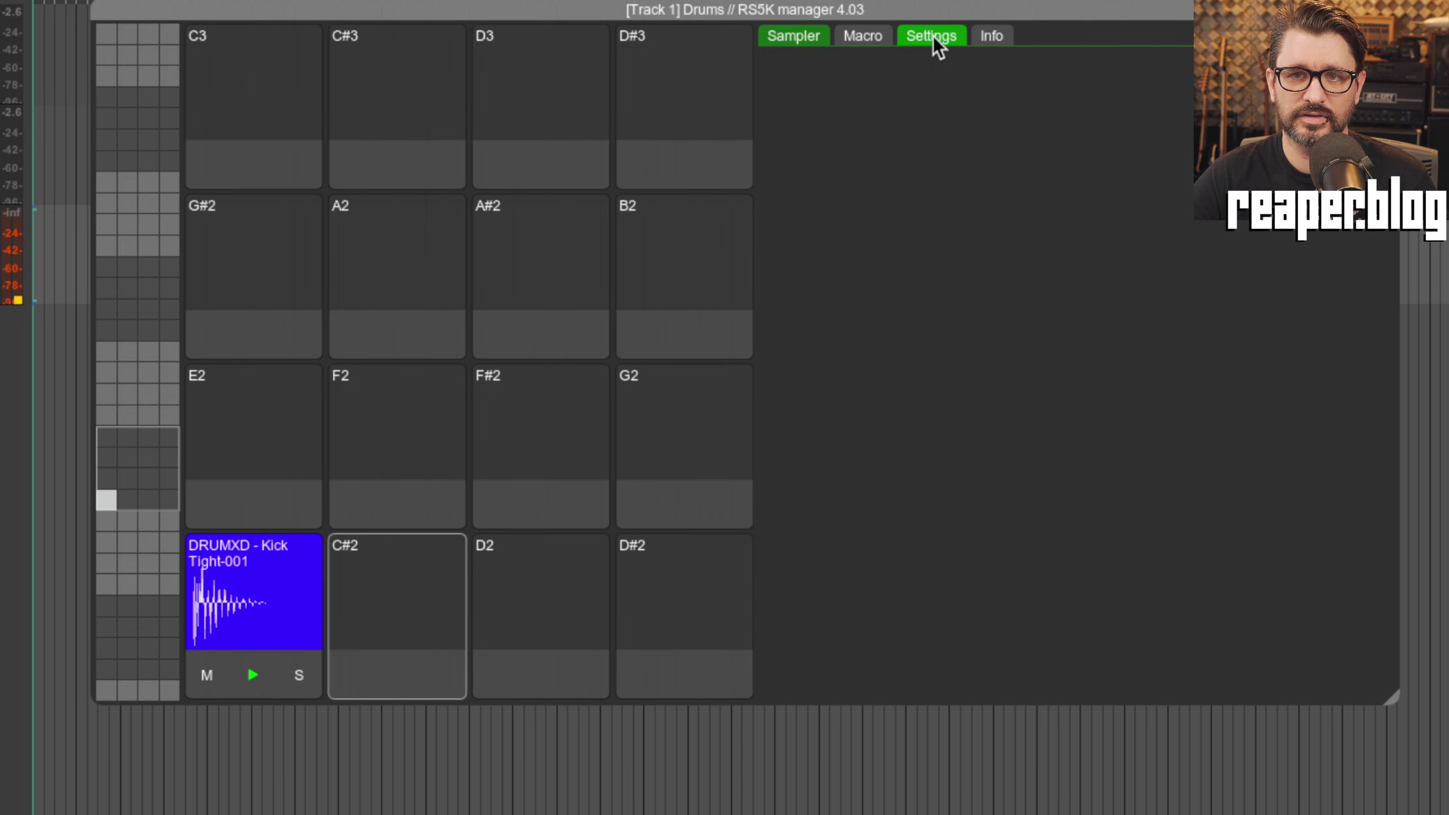
pyautogui.click(272, 592)
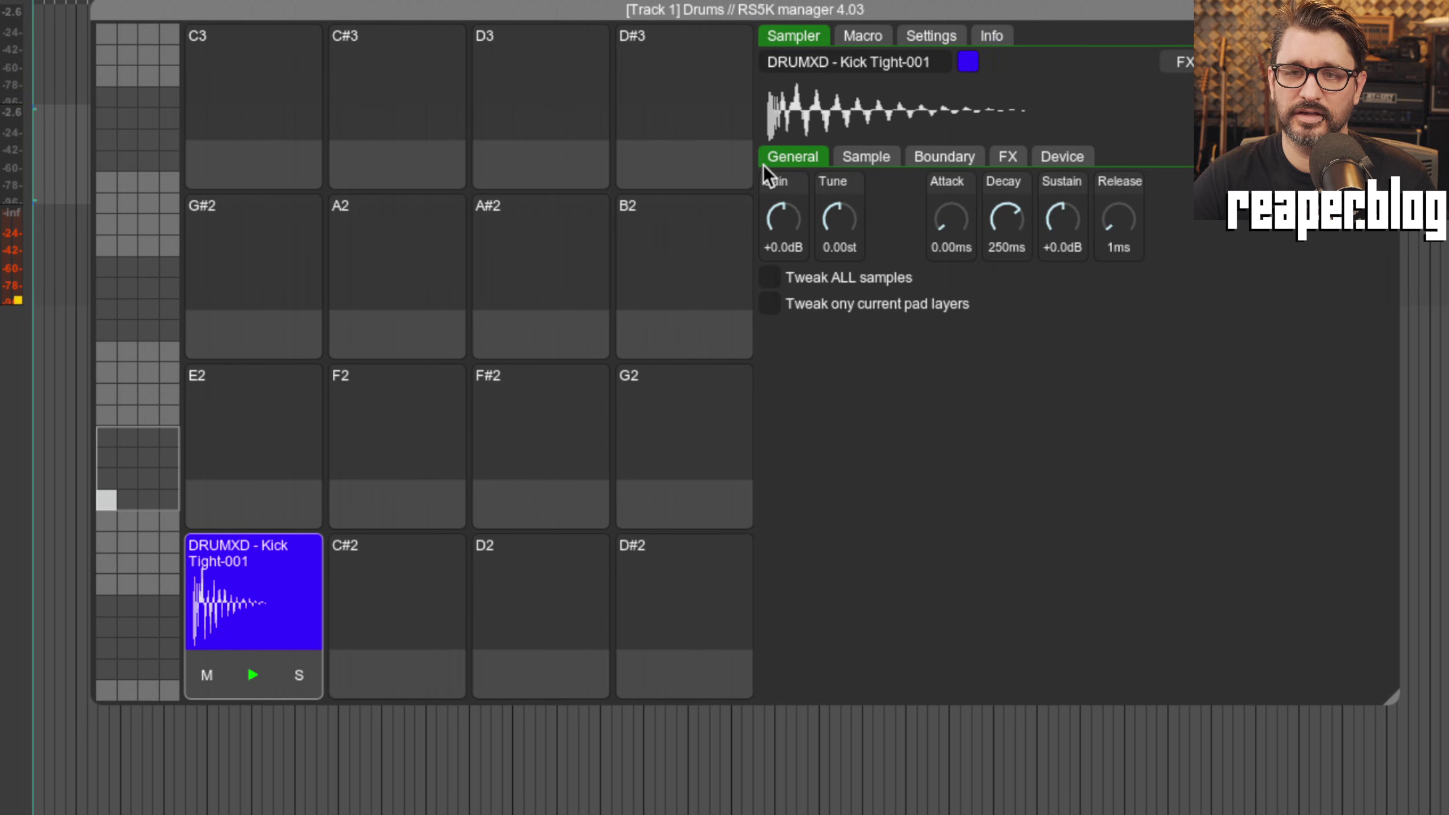
# Step: Step back and forth through the neighbouring samples on the C2 pad until DRUMXD - Clap-001 is loaded
pyautogui.click(872, 159)
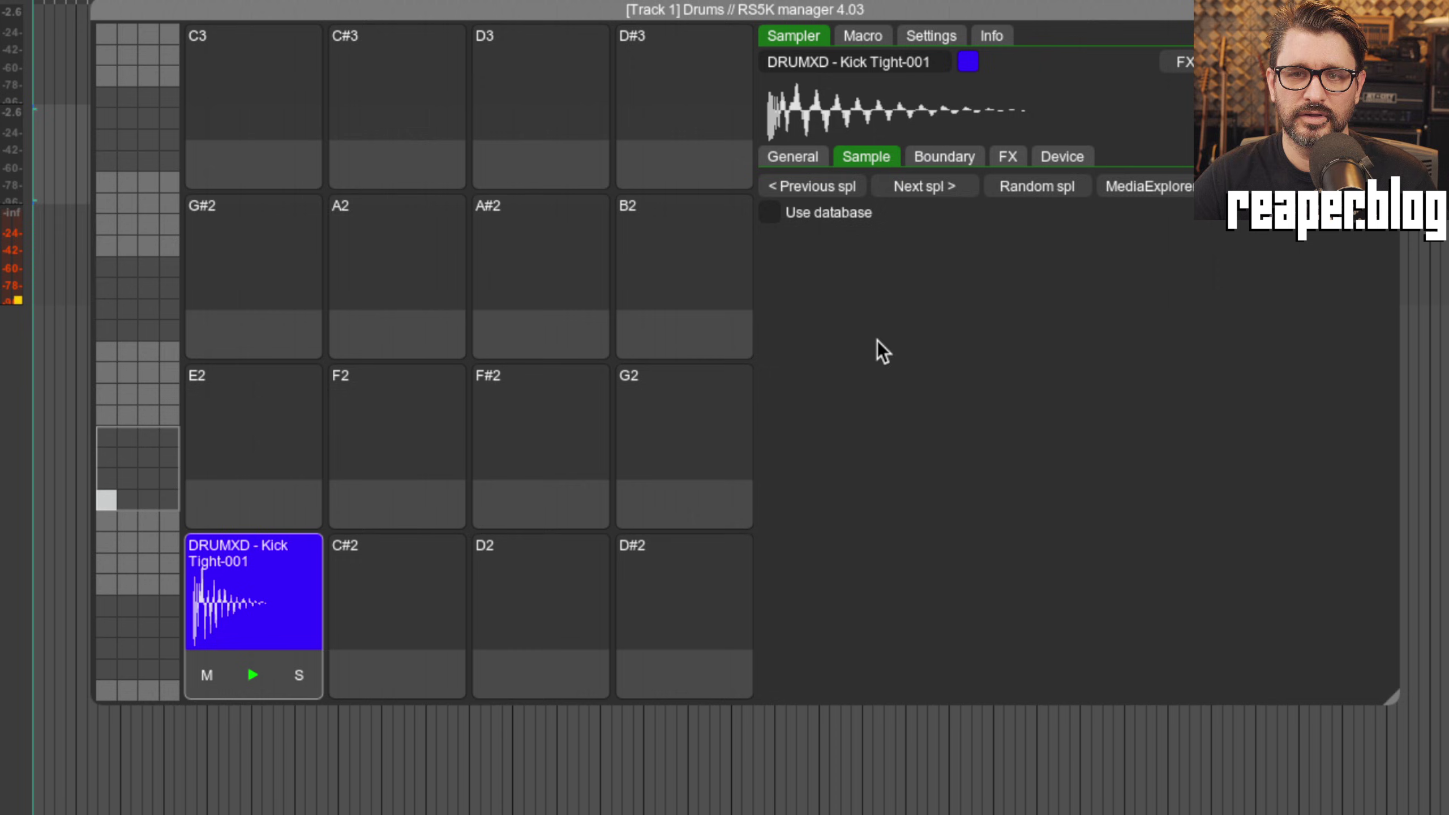
pyautogui.click(807, 191)
pyautogui.click(896, 190)
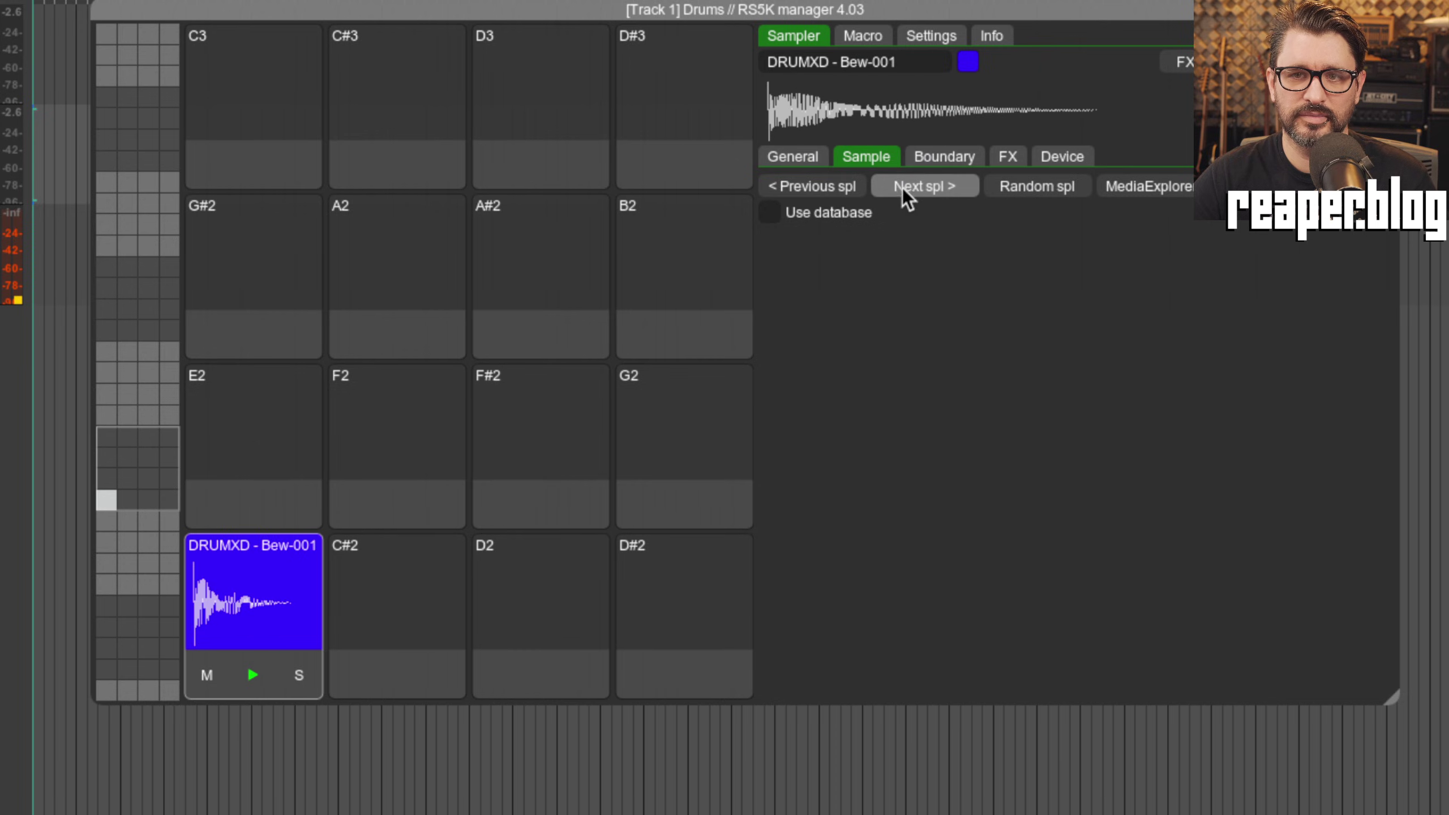
pyautogui.click(905, 187)
pyautogui.click(806, 184)
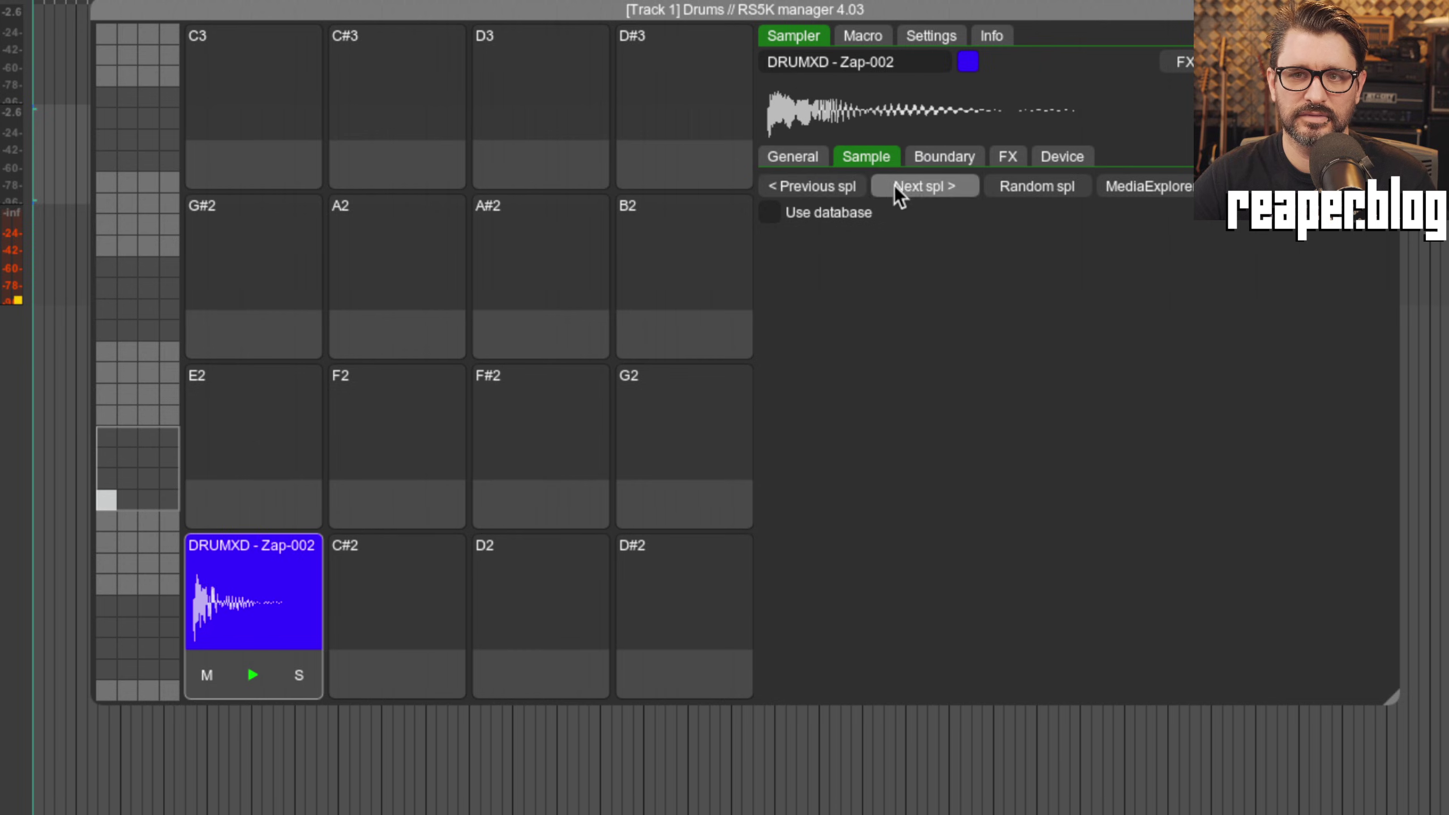
pyautogui.click(903, 185)
pyautogui.click(905, 185)
pyautogui.click(905, 186)
pyautogui.click(905, 185)
pyautogui.click(905, 185)
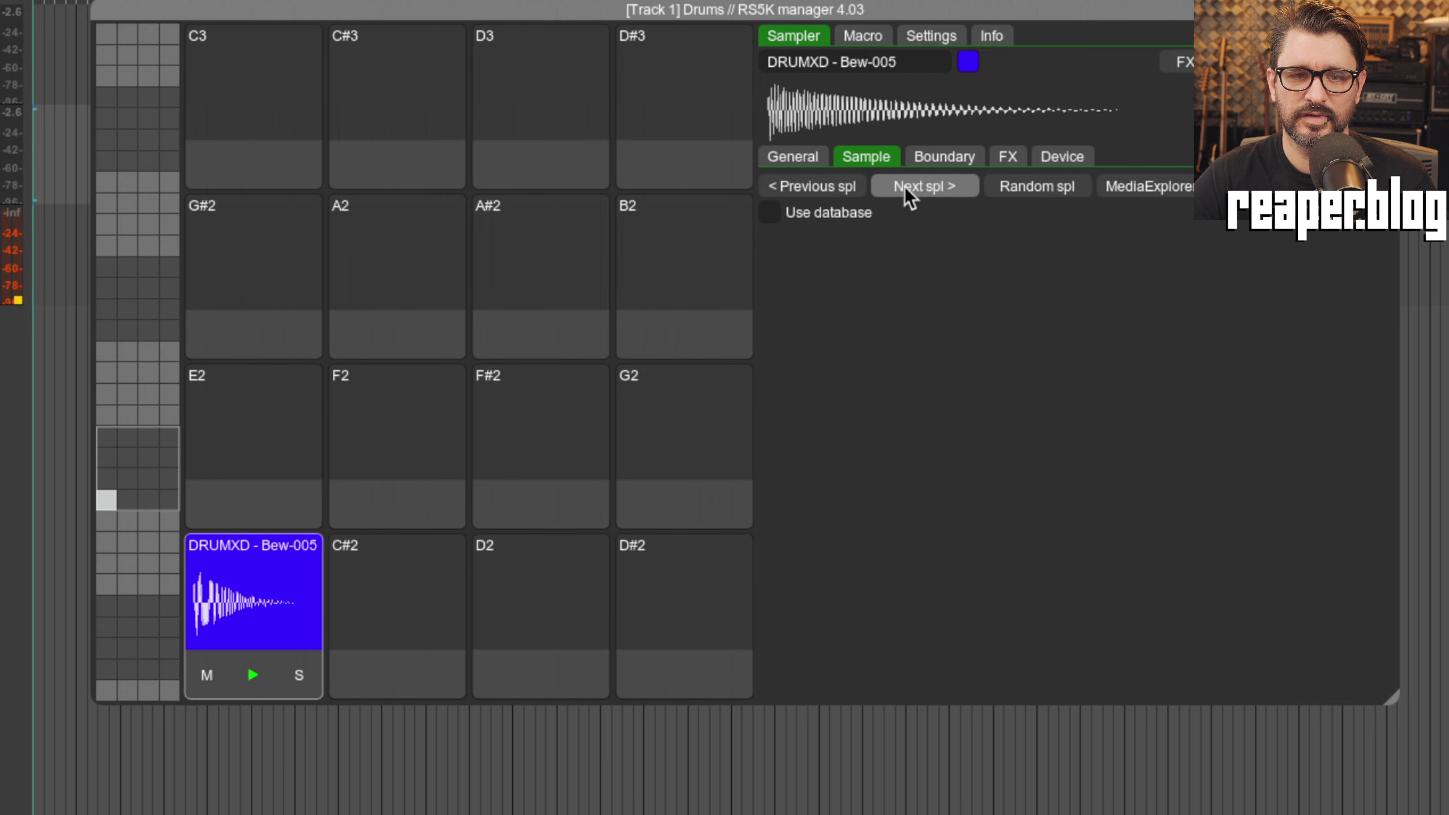
pyautogui.click(904, 186)
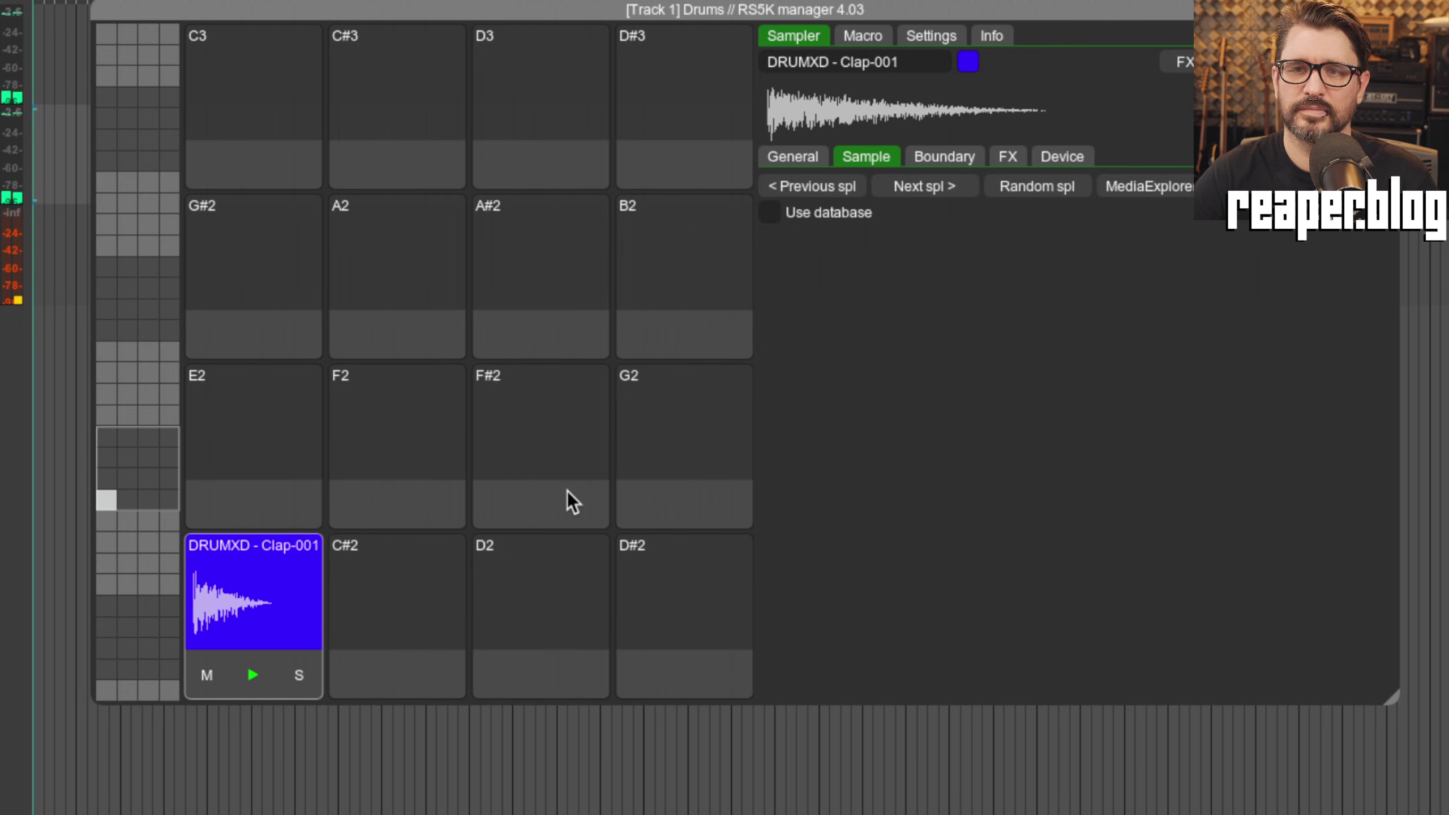
# Step: Set the clap sample's end boundary to 37.5%, try a start of 6.7% and reset the start to 0%
pyautogui.click(945, 156)
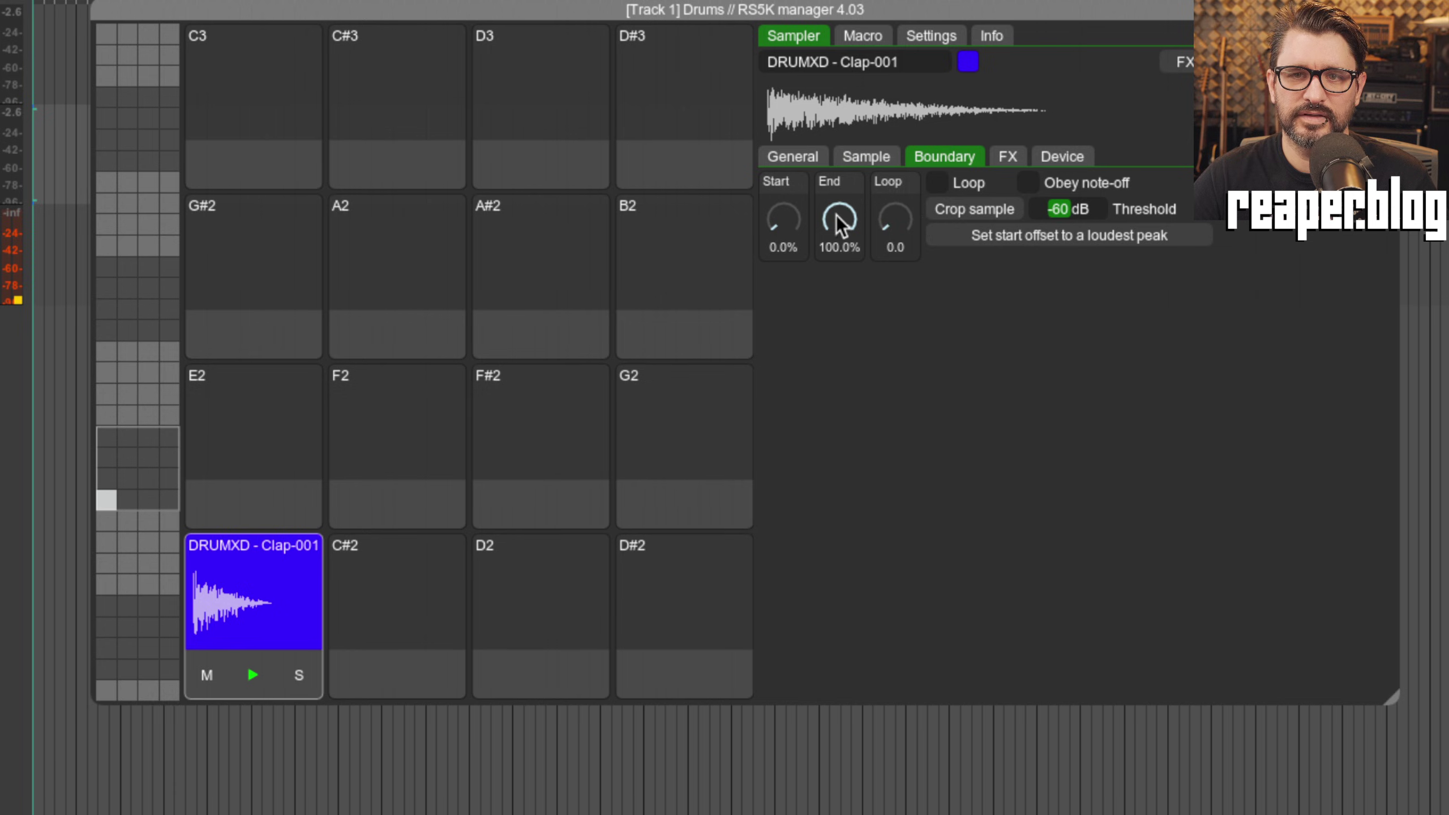
pyautogui.moveTo(835, 215); pyautogui.dragTo(810, 759)
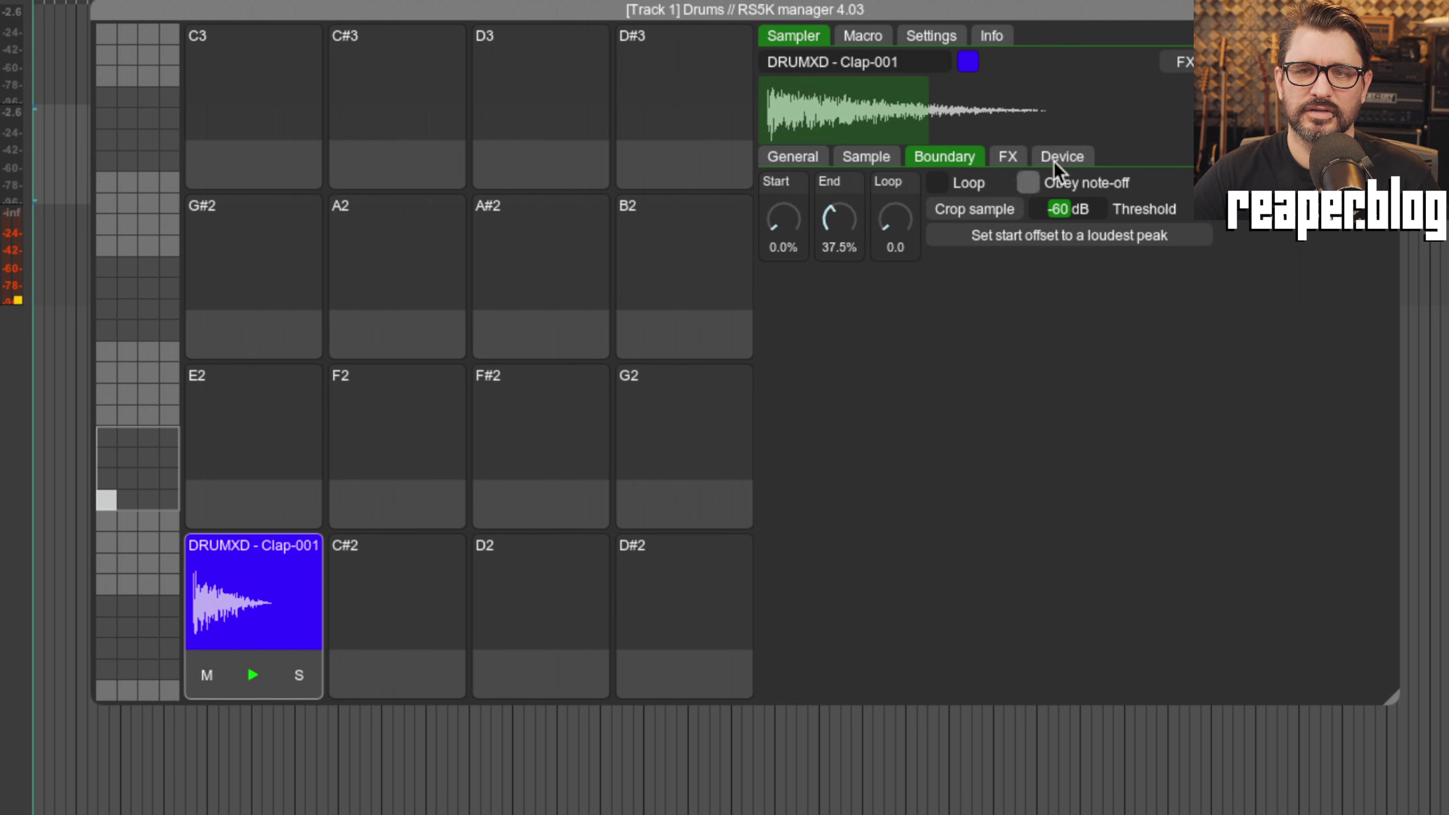
pyautogui.moveTo(783, 199); pyautogui.dragTo(800, 135)
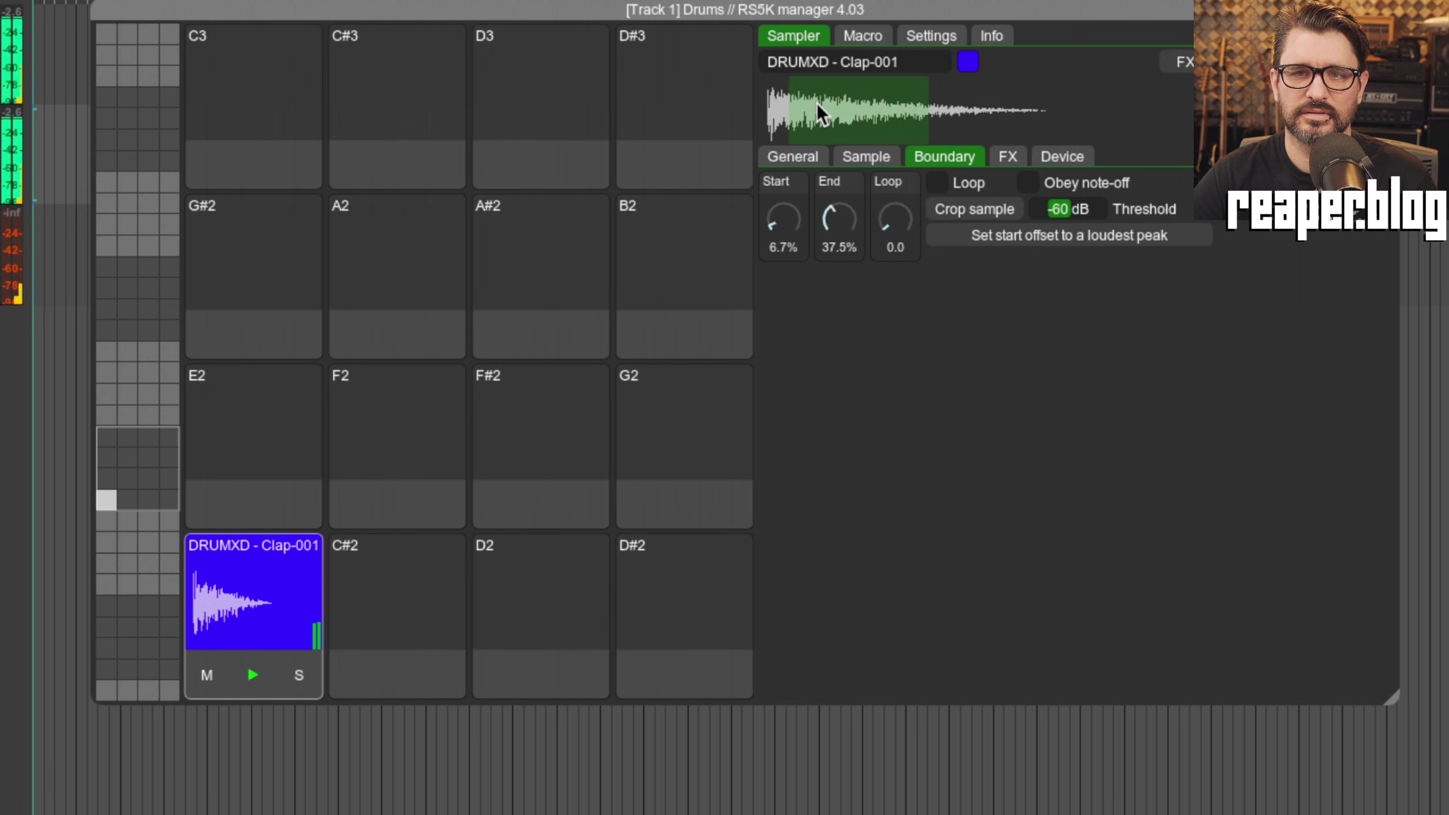
pyautogui.doubleClick(783, 219)
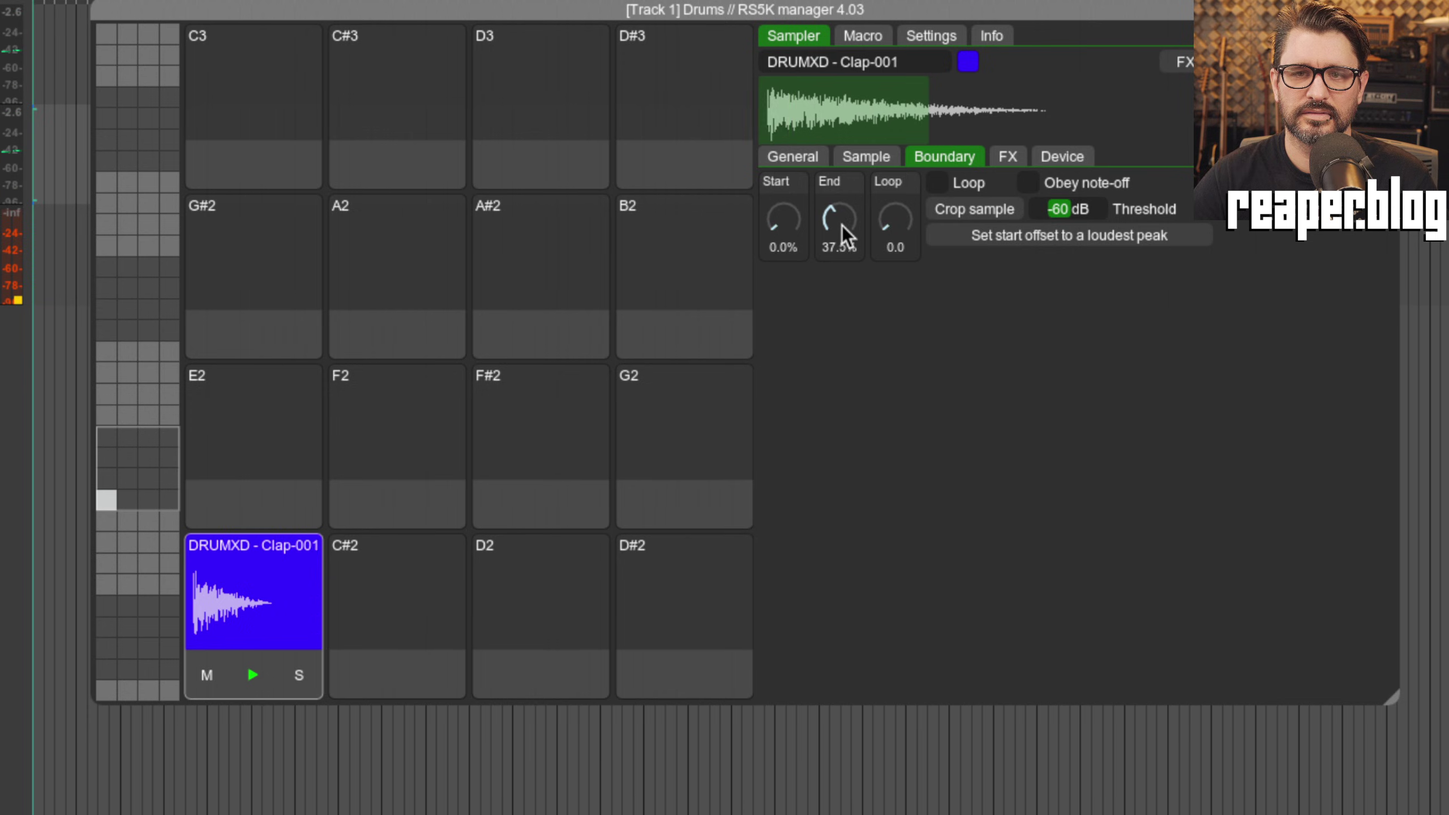
# Step: Restore the clap sample's end boundary to full length and set its filter type to Low pass
pyautogui.moveTo(842, 226); pyautogui.dragTo(861, 185)
pyautogui.click(1008, 385)
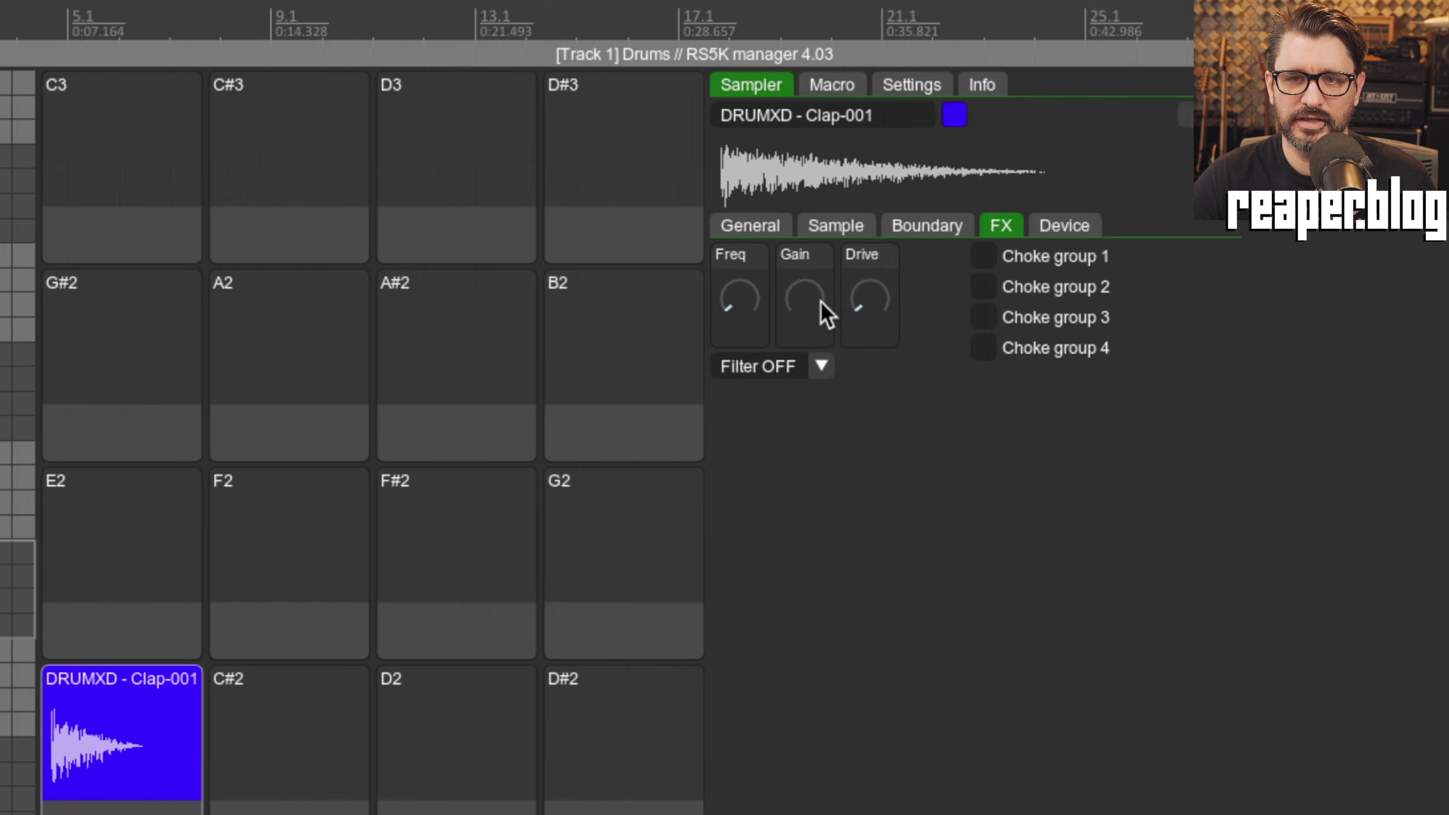
pyautogui.click(853, 332)
pyautogui.click(815, 393)
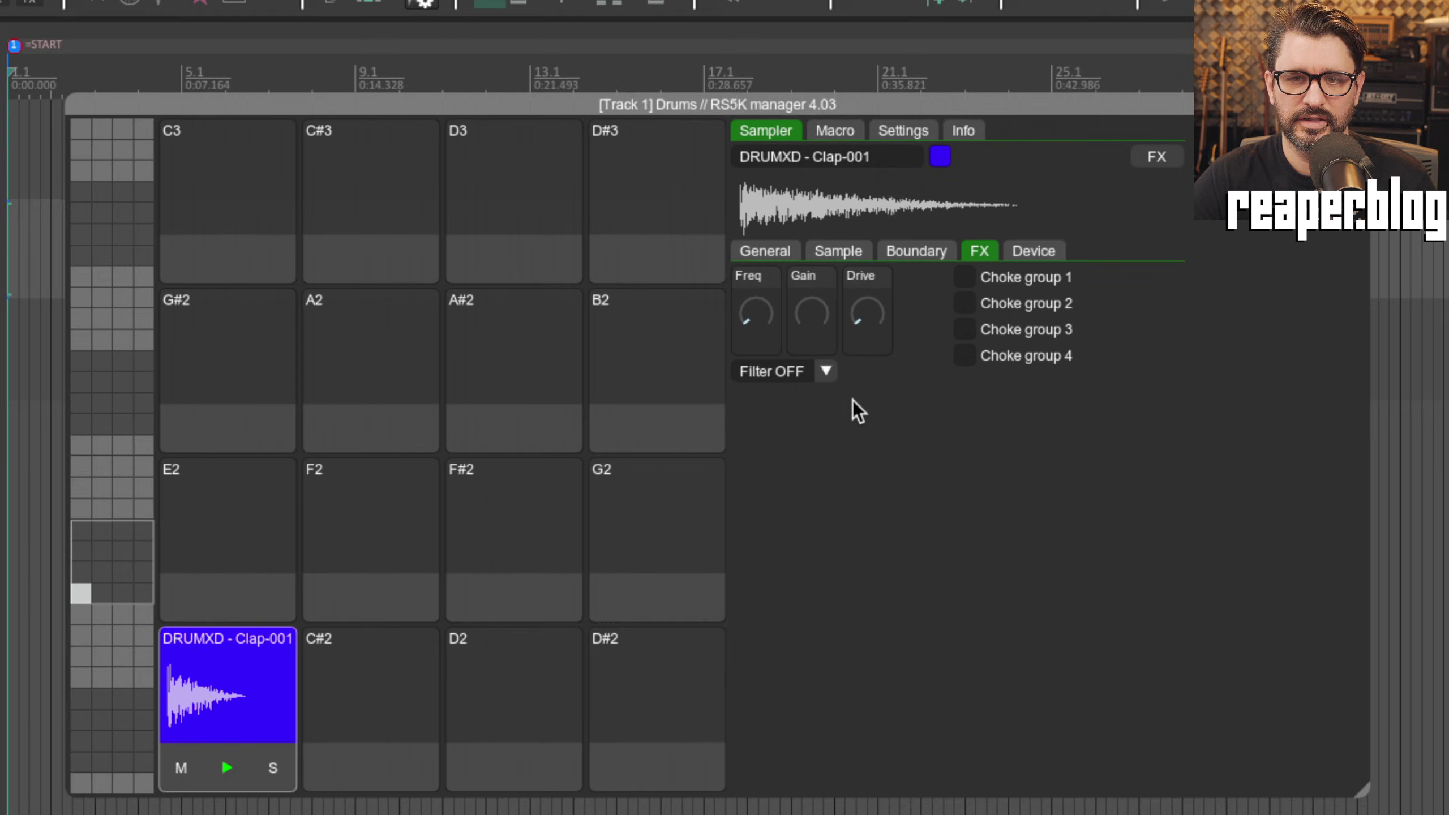
pyautogui.click(821, 366)
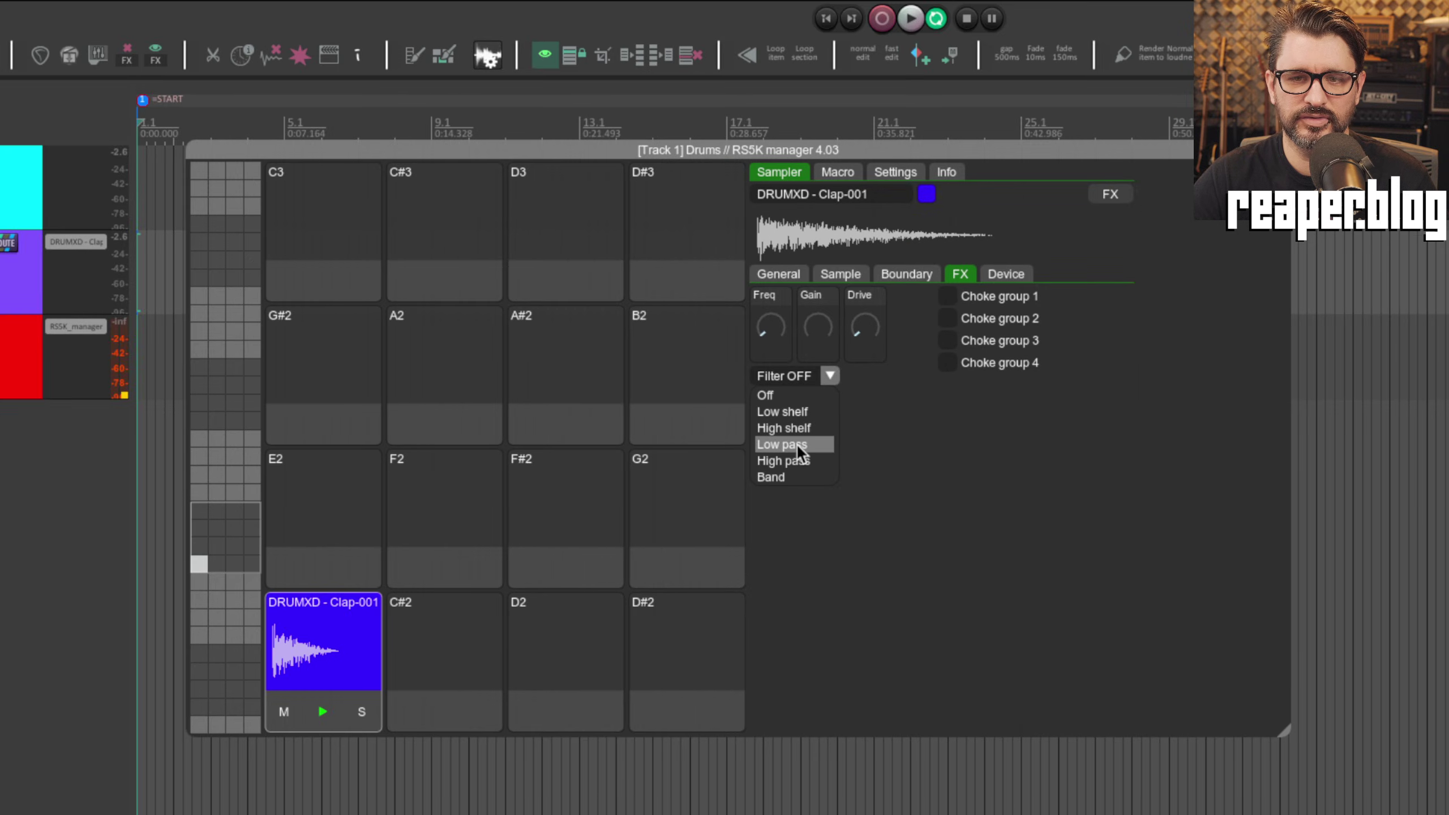
pyautogui.click(801, 446)
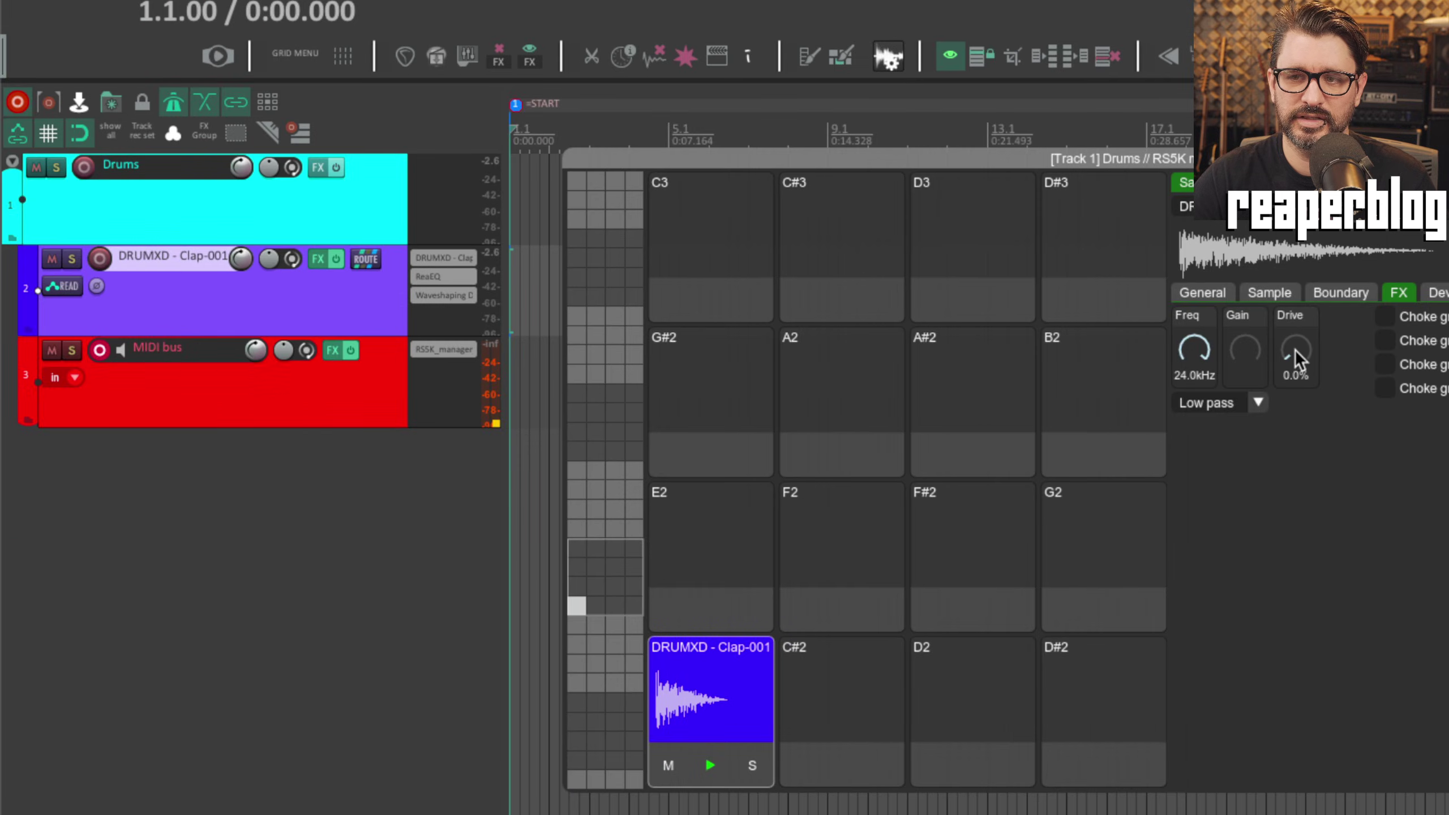
# Step: Try the clap's drive at 46.7% while watching its Waveshaping Distortion effect, and return the drive to 0%
pyautogui.click(434, 295)
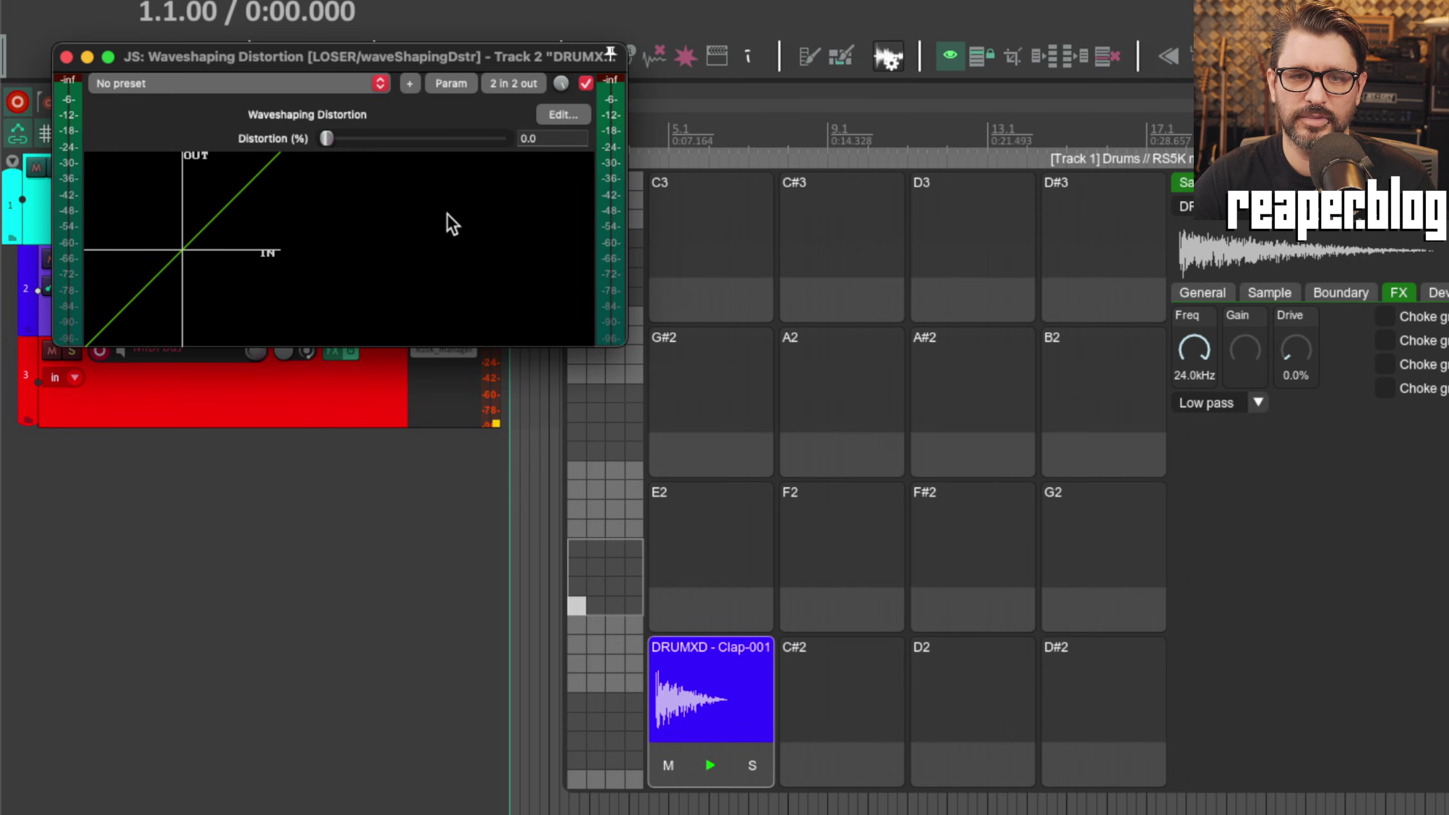
pyautogui.moveTo(1300, 348); pyautogui.dragTo(1354, 422)
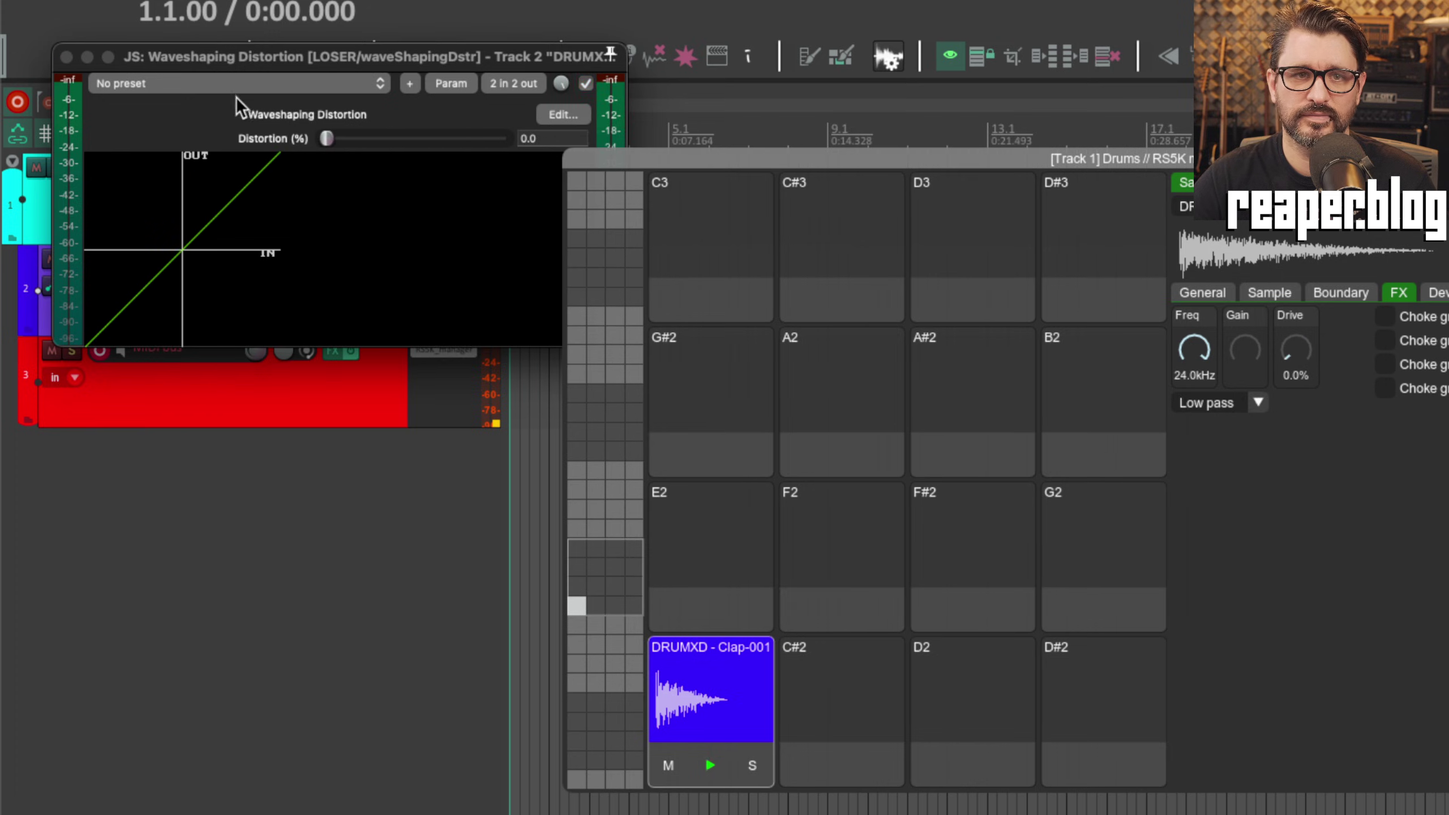
pyautogui.moveTo(1313, 353); pyautogui.dragTo(1326, 278)
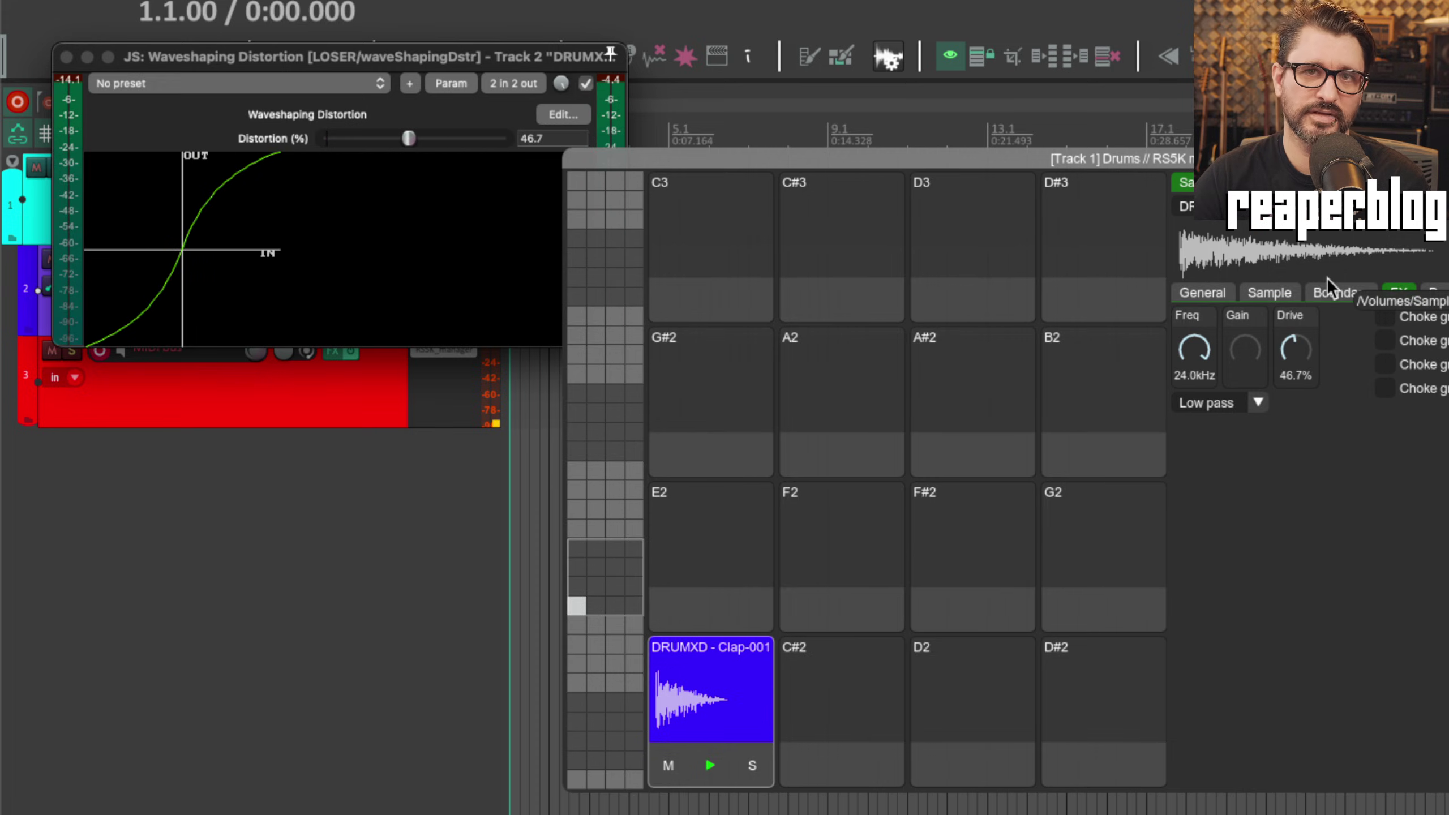
pyautogui.moveTo(1296, 350); pyautogui.dragTo(1310, 444)
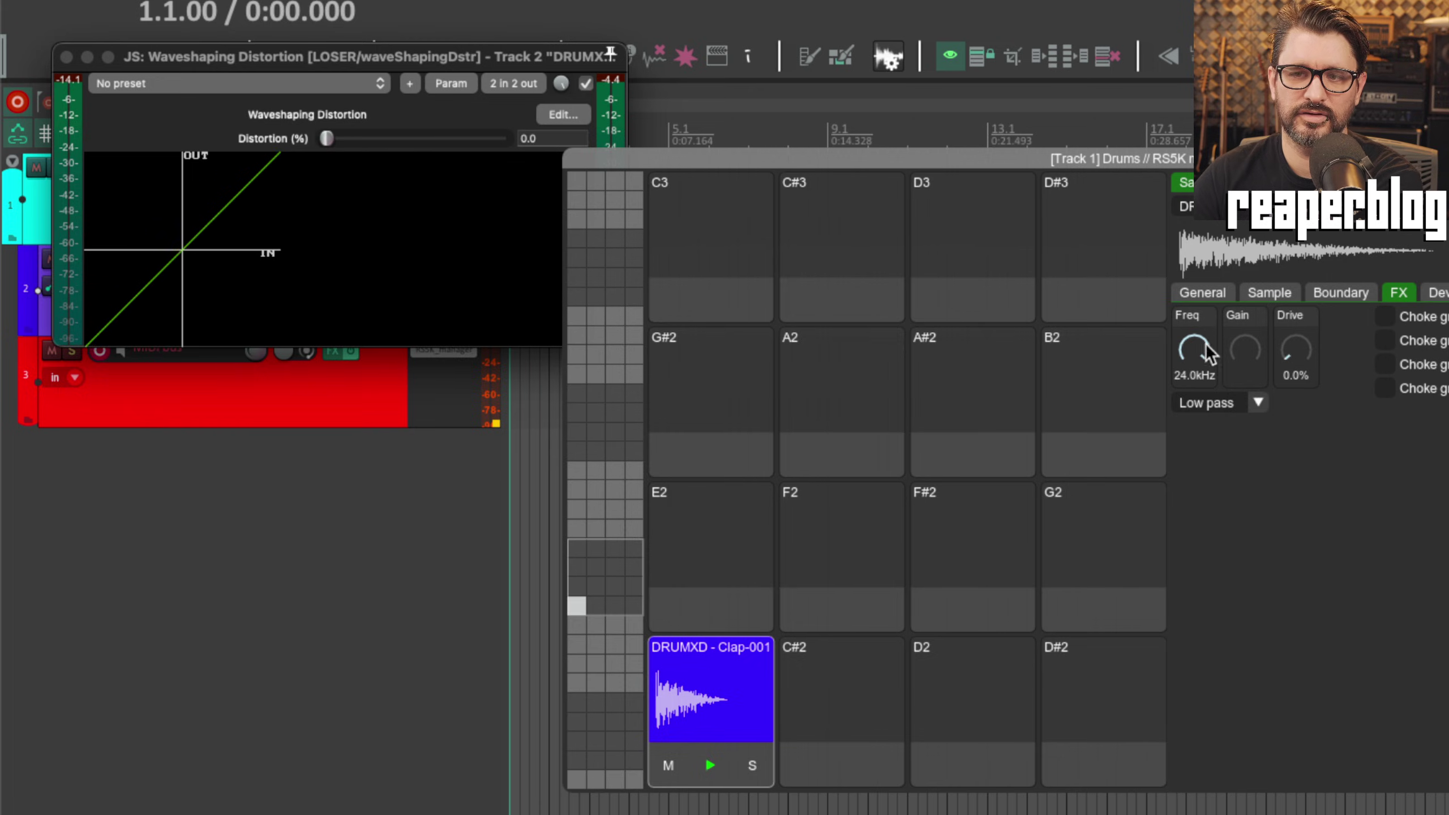
pyautogui.click(67, 57)
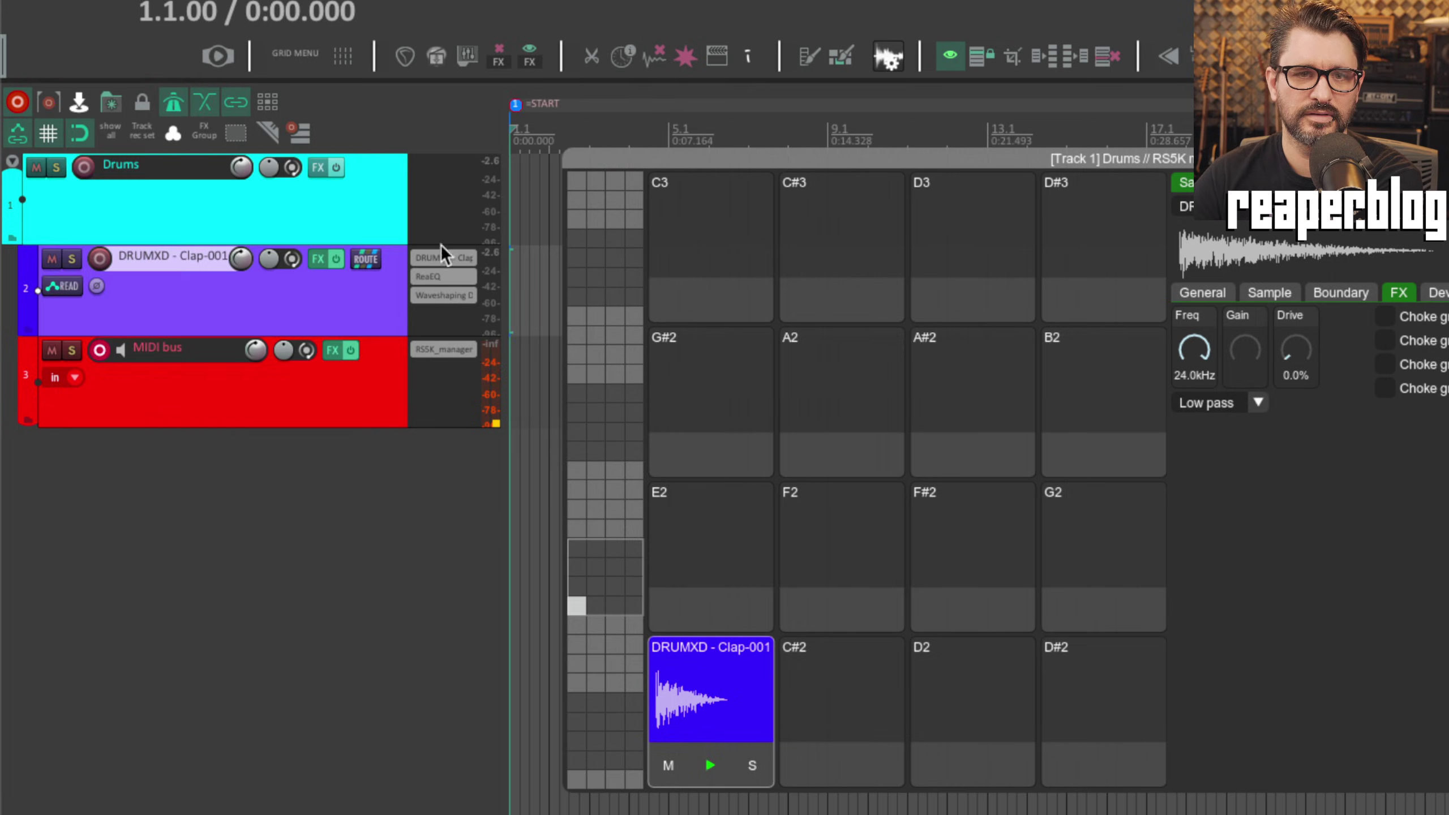
# Step: Examine the clap track's ReaEQ curve and spectrum while auditioning the sample with the low pass frequency control
pyautogui.click(447, 275)
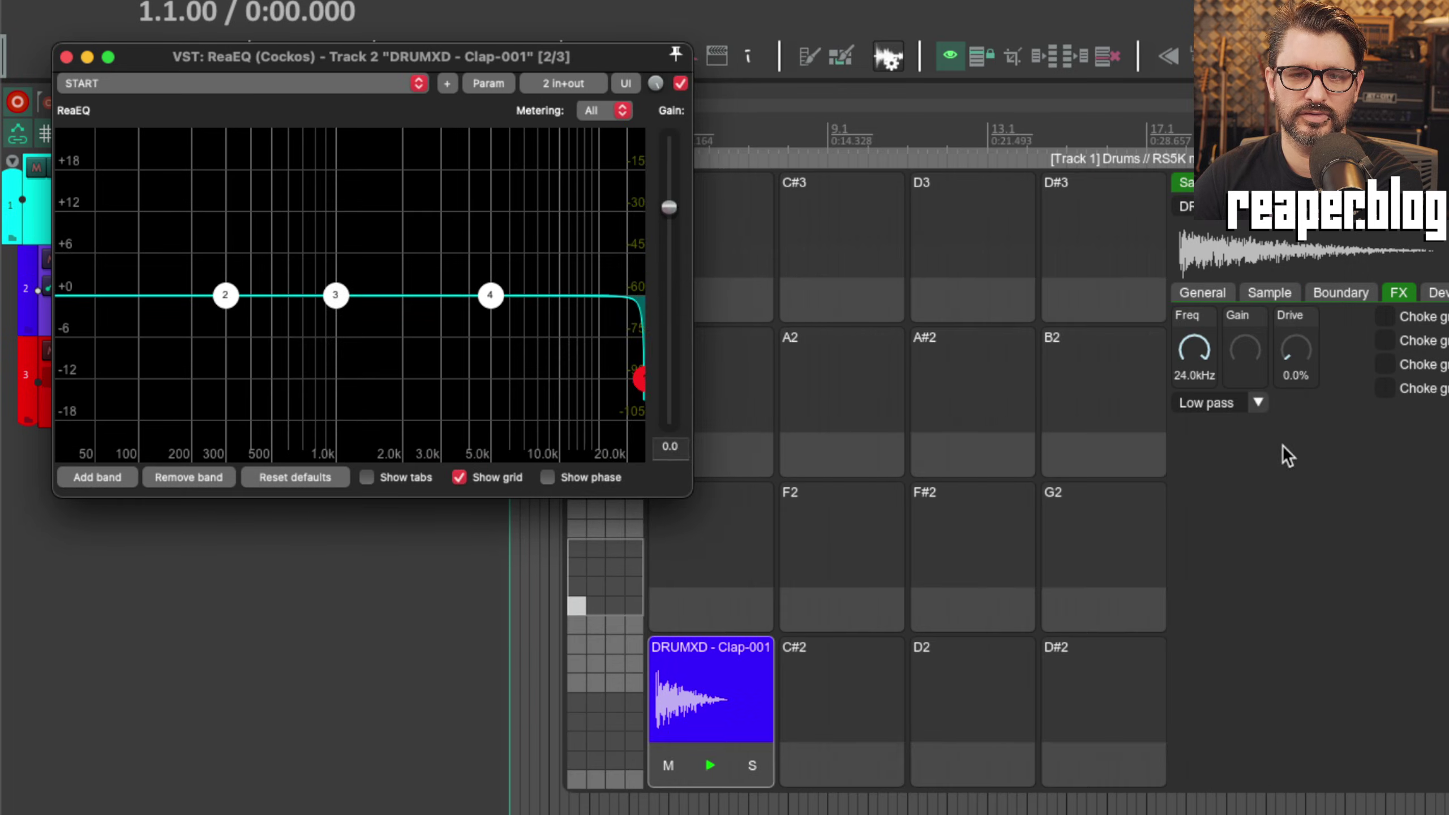
pyautogui.click(1152, 386)
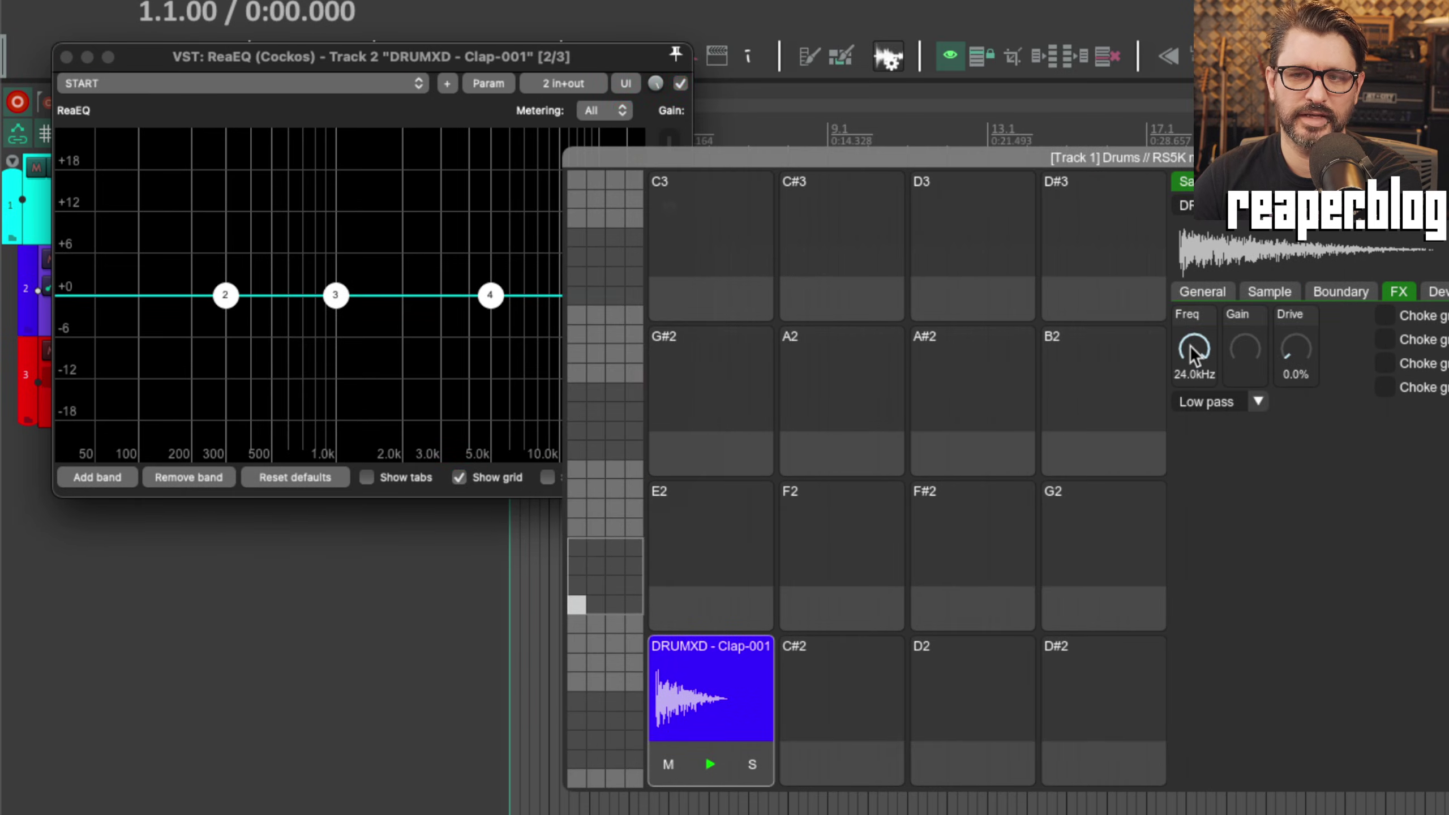
pyautogui.moveTo(934, 148); pyautogui.dragTo(1042, 138)
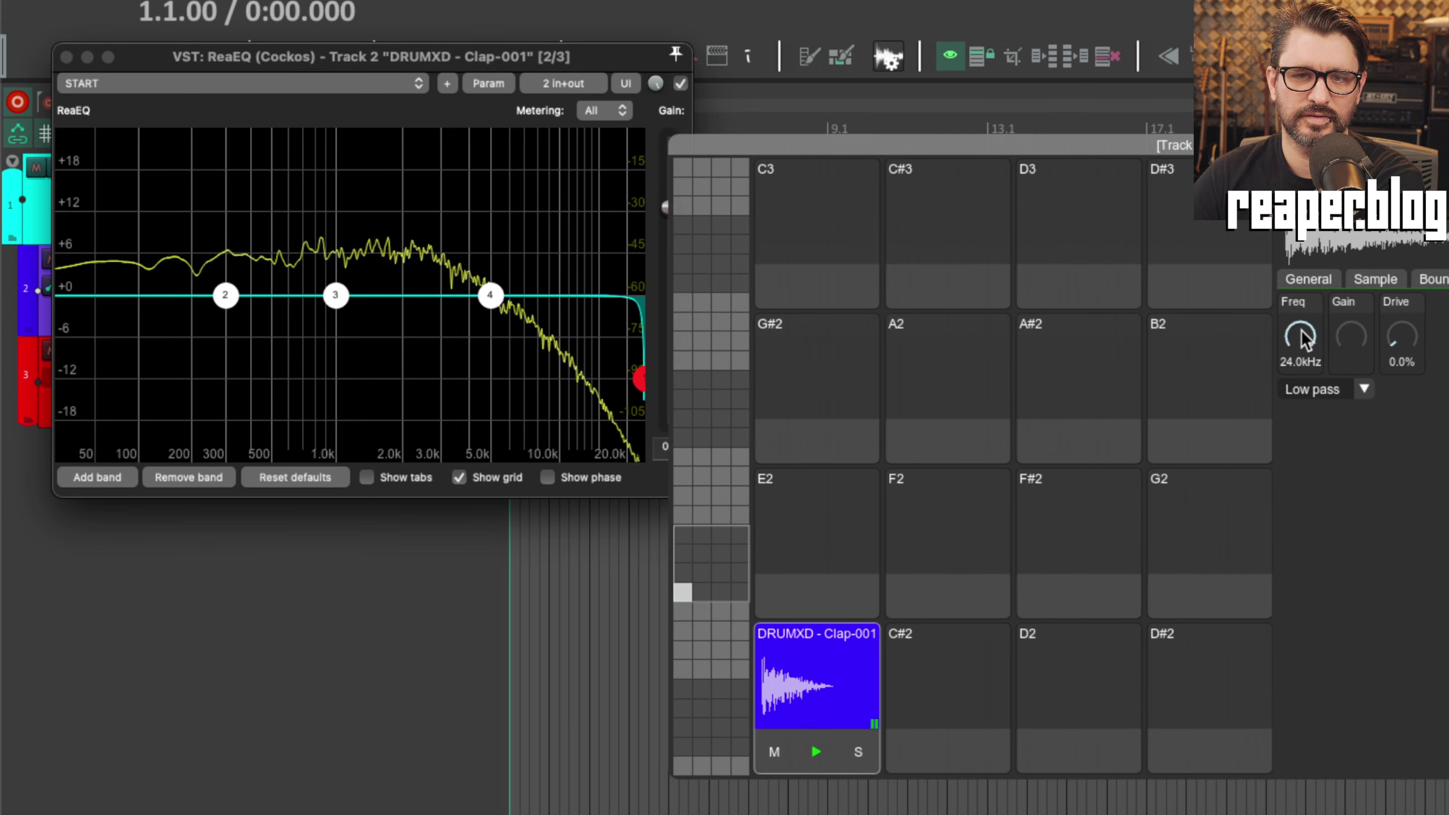
pyautogui.moveTo(1303, 333)
pyautogui.mouseDown()
pyautogui.moveTo(1306, 494)
pyautogui.moveTo(1301, 309)
pyautogui.mouseUp()
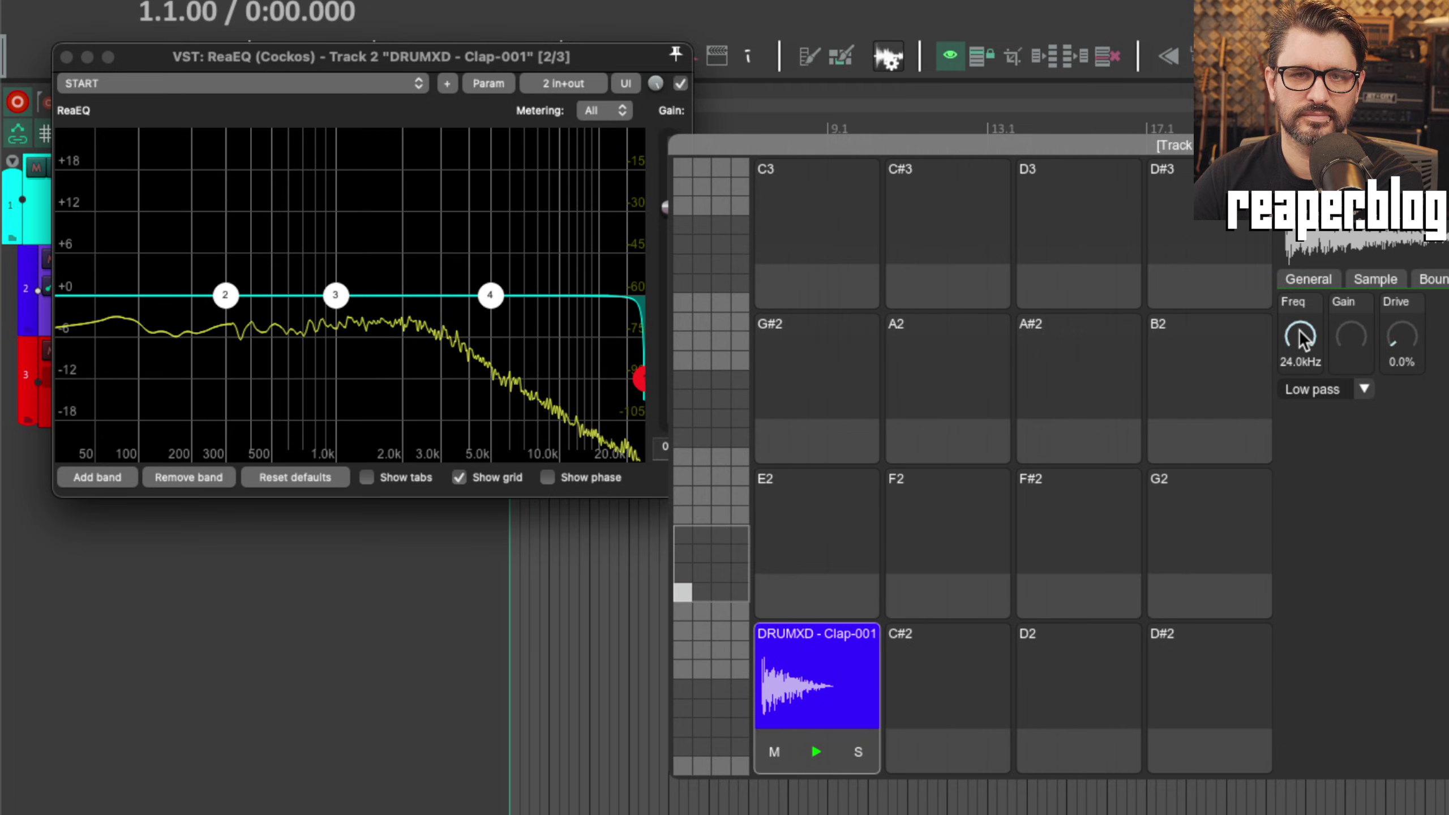
pyautogui.click(67, 56)
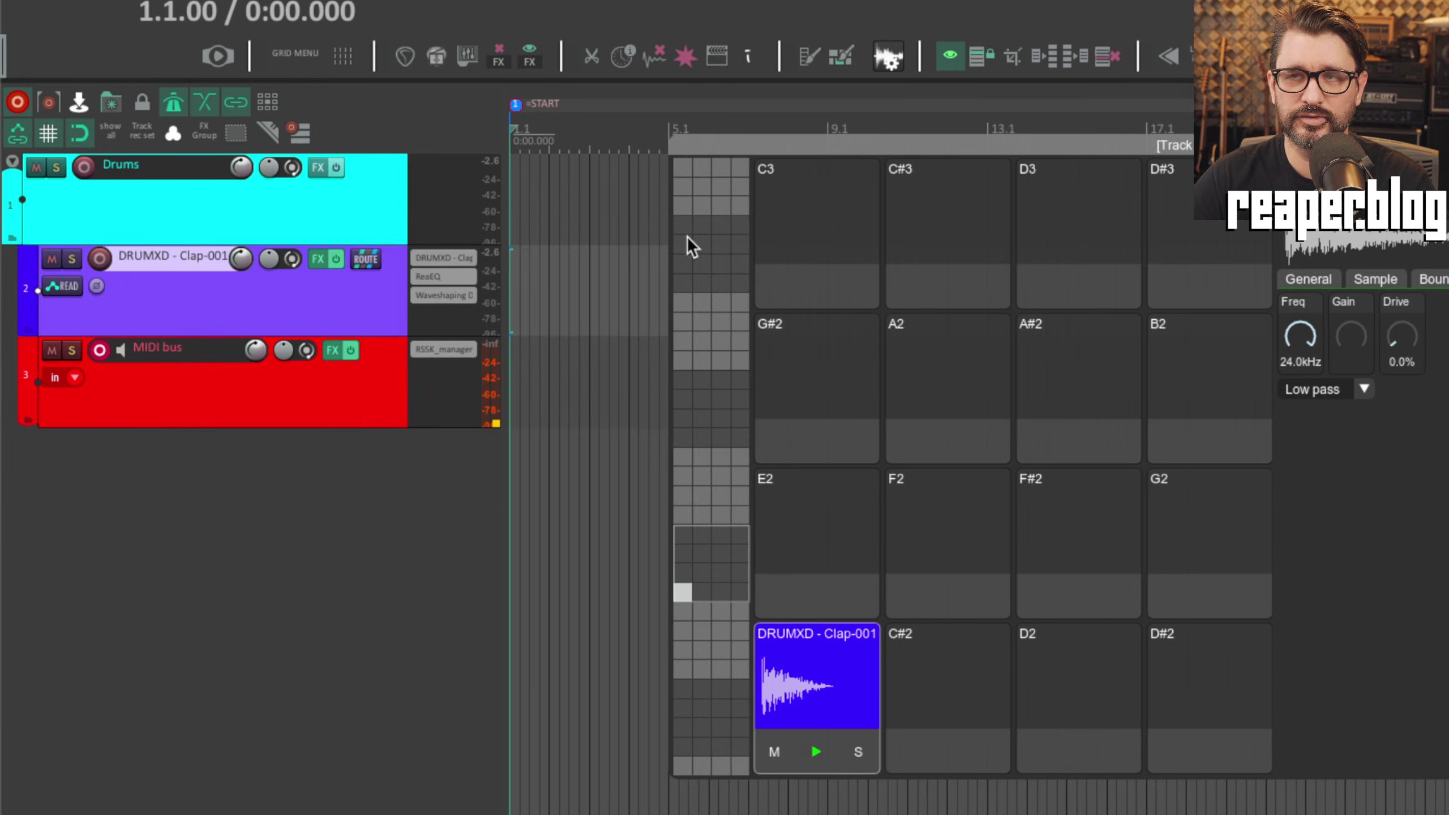
# Step: Add DRUMXD - Snare-017.wav from the Synth Drums database as a second device layer on the clap's pad, and hide the media browser
pyautogui.moveTo(1033, 158); pyautogui.dragTo(722, 242)
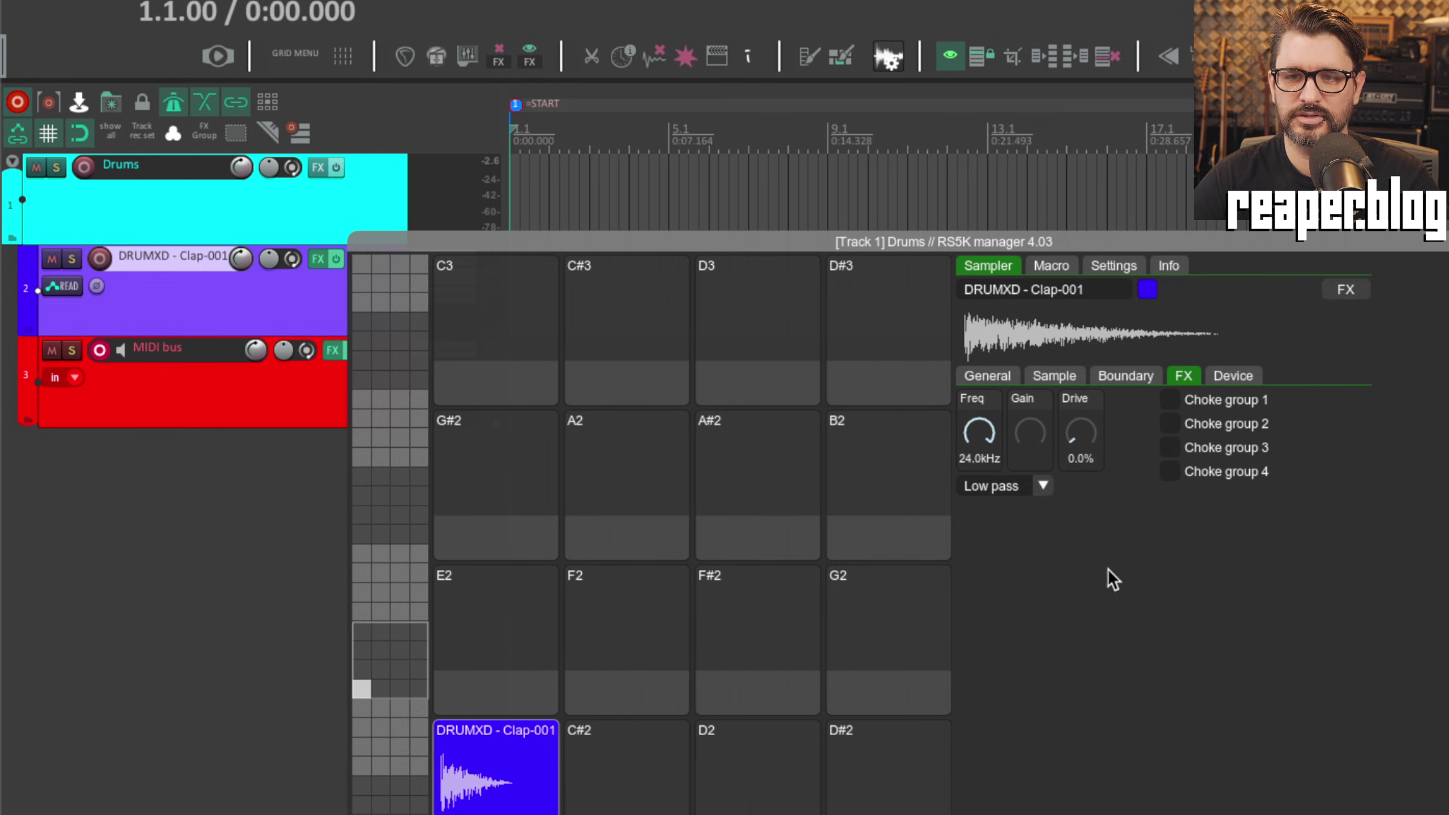
pyautogui.click(1232, 376)
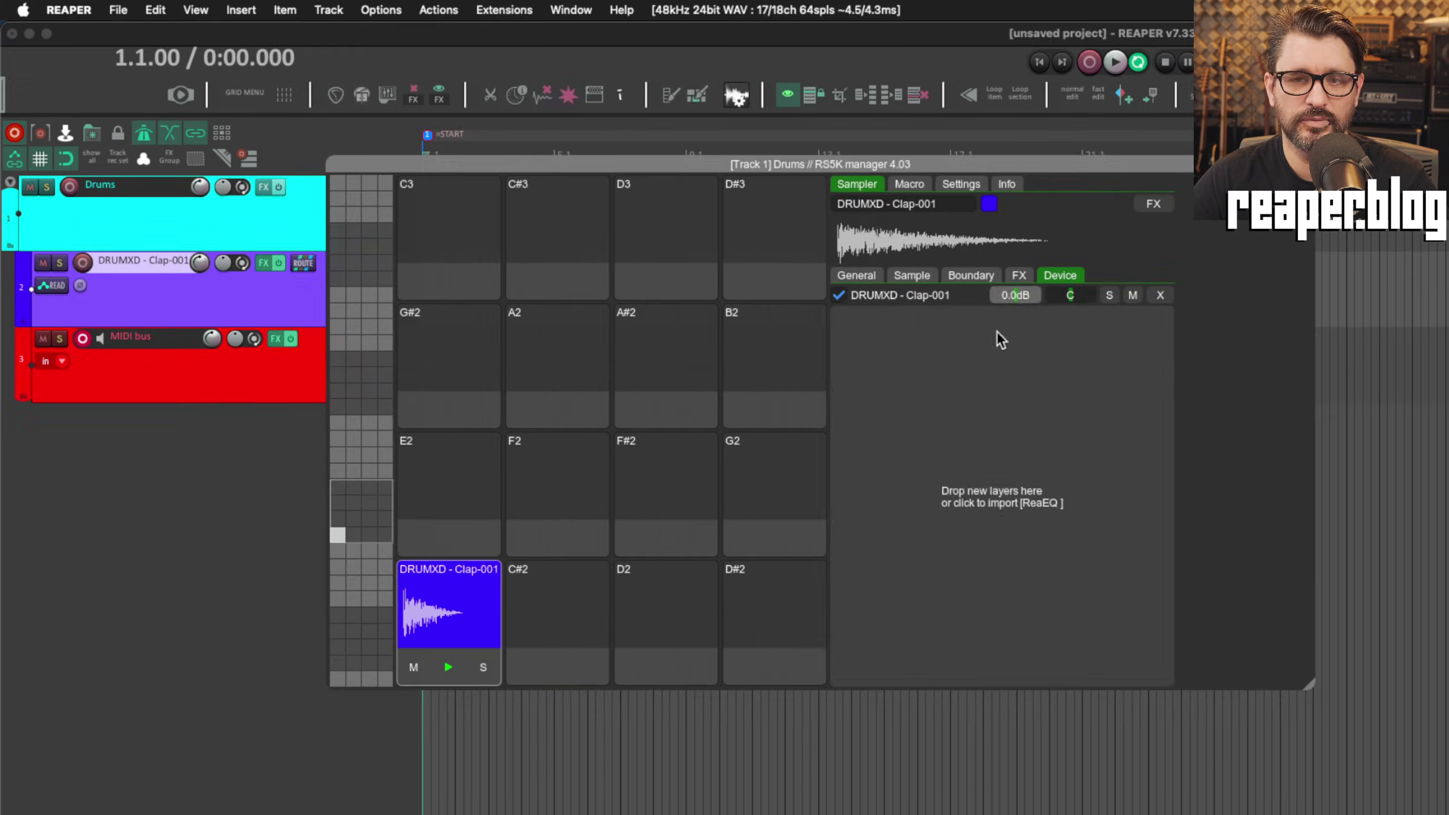
pyautogui.moveTo(825, 161); pyautogui.dragTo(961, 167)
pyautogui.press('super+alt+x')
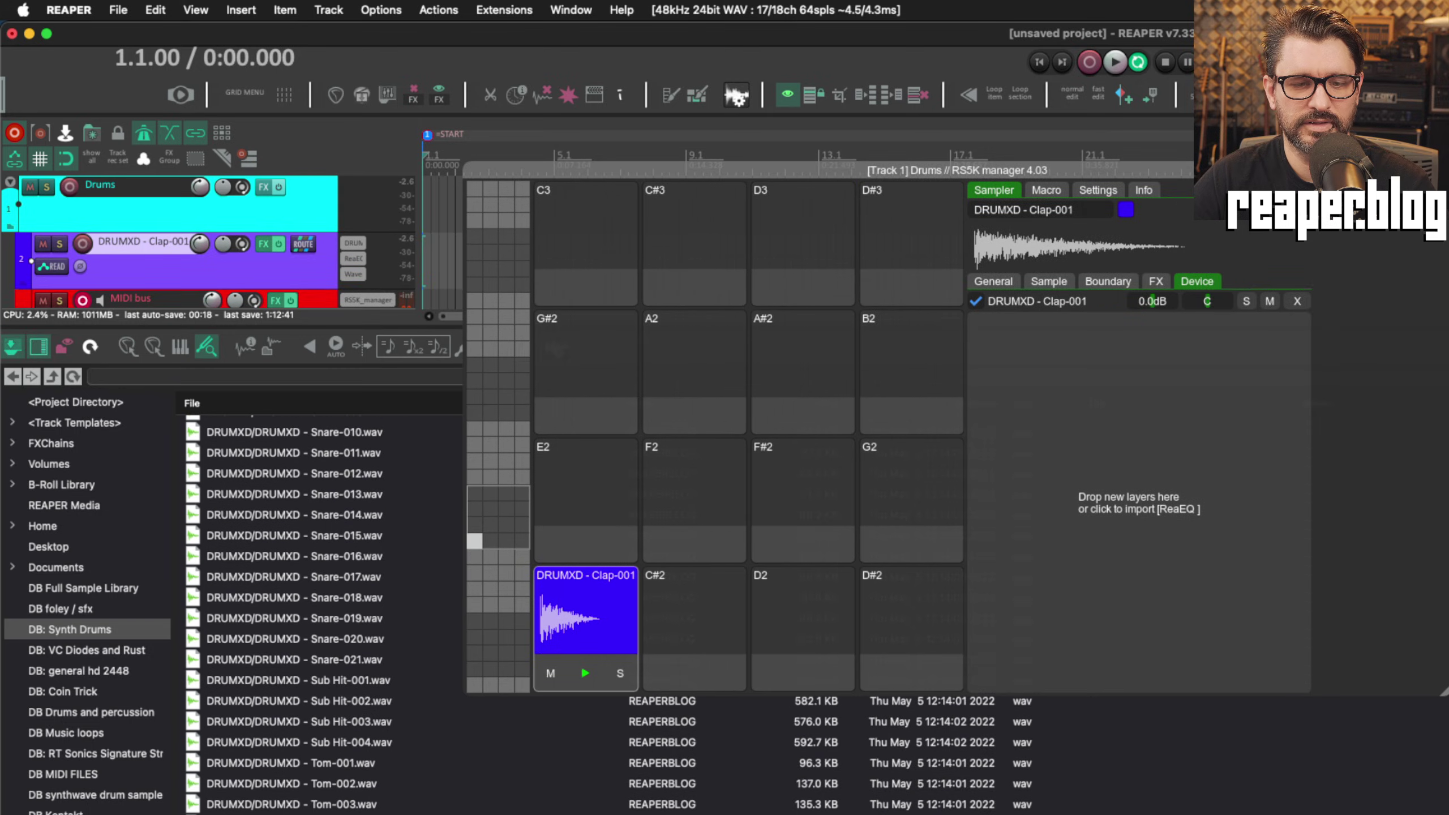
pyautogui.click(349, 560)
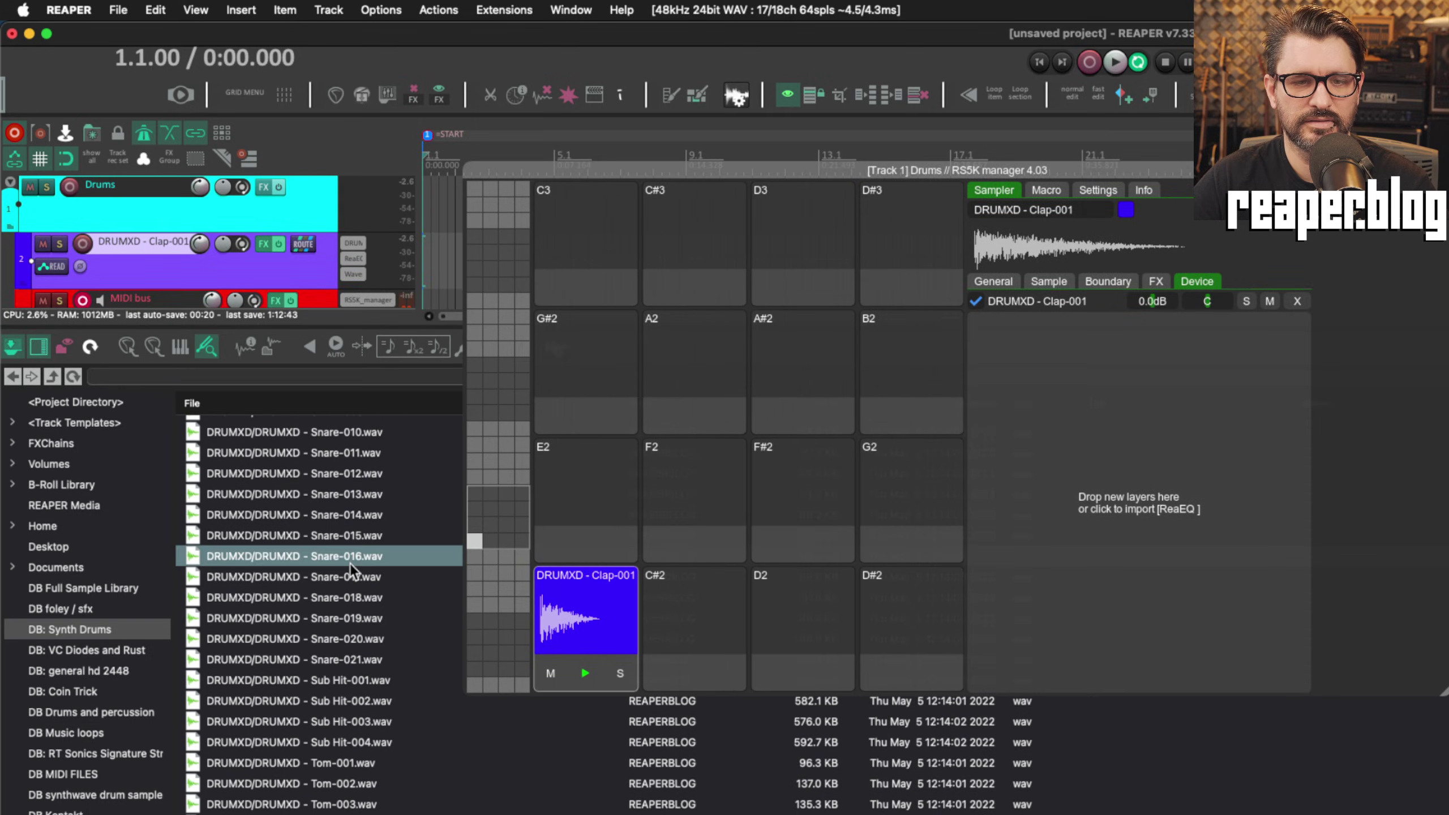
pyautogui.click(353, 578)
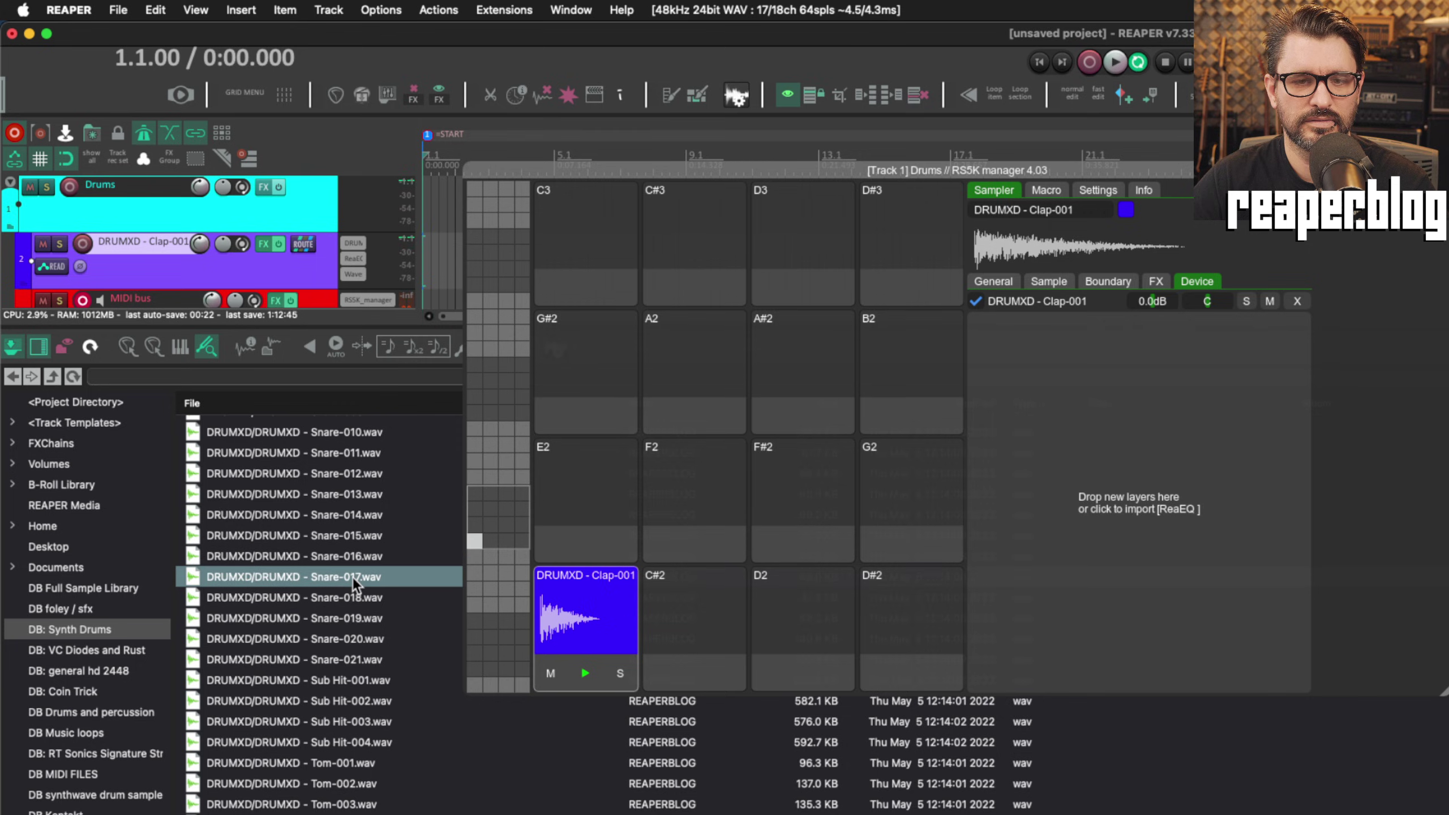
pyautogui.moveTo(346, 575); pyautogui.dragTo(1118, 441)
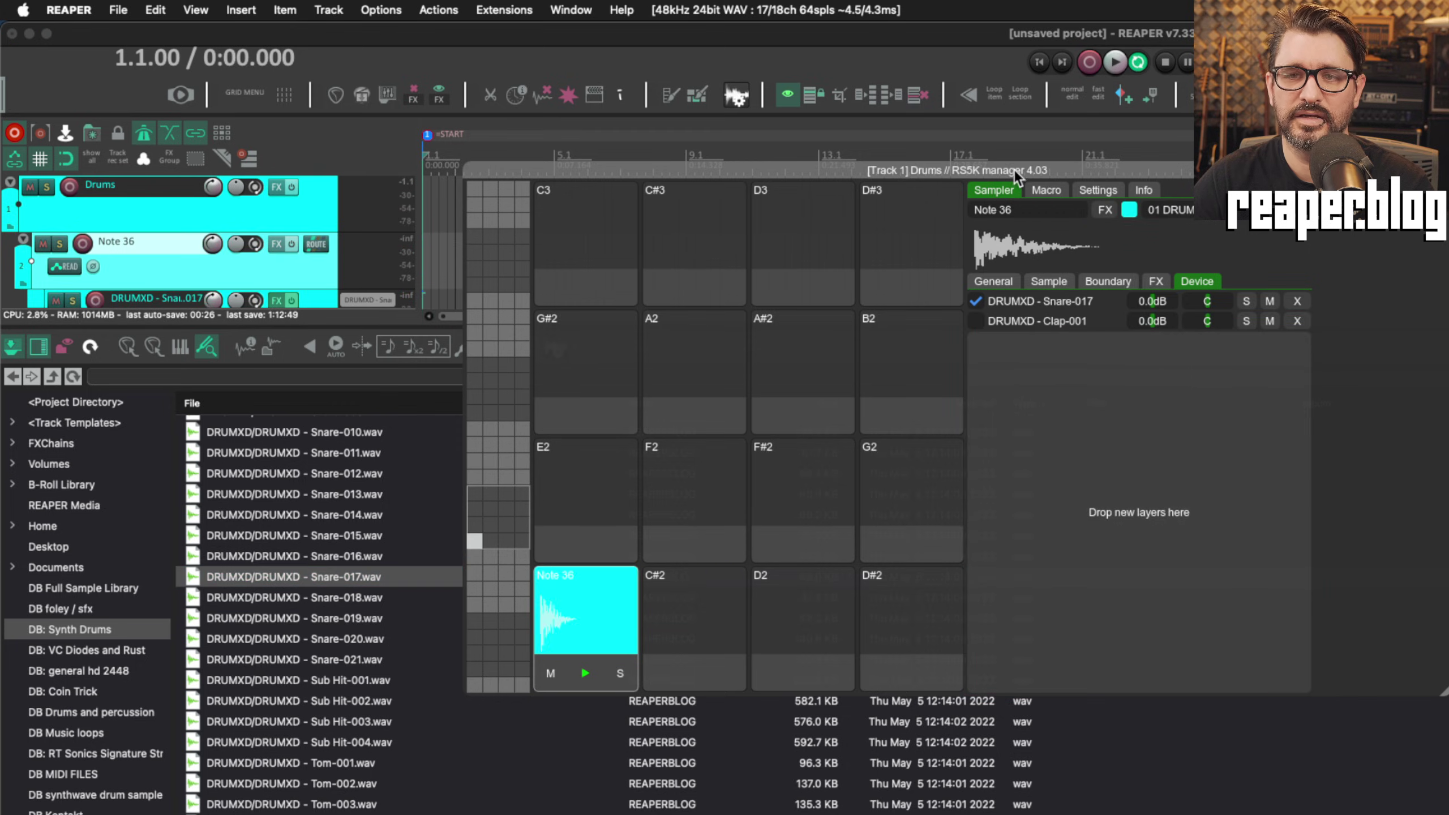
pyautogui.moveTo(1014, 169); pyautogui.dragTo(858, 181)
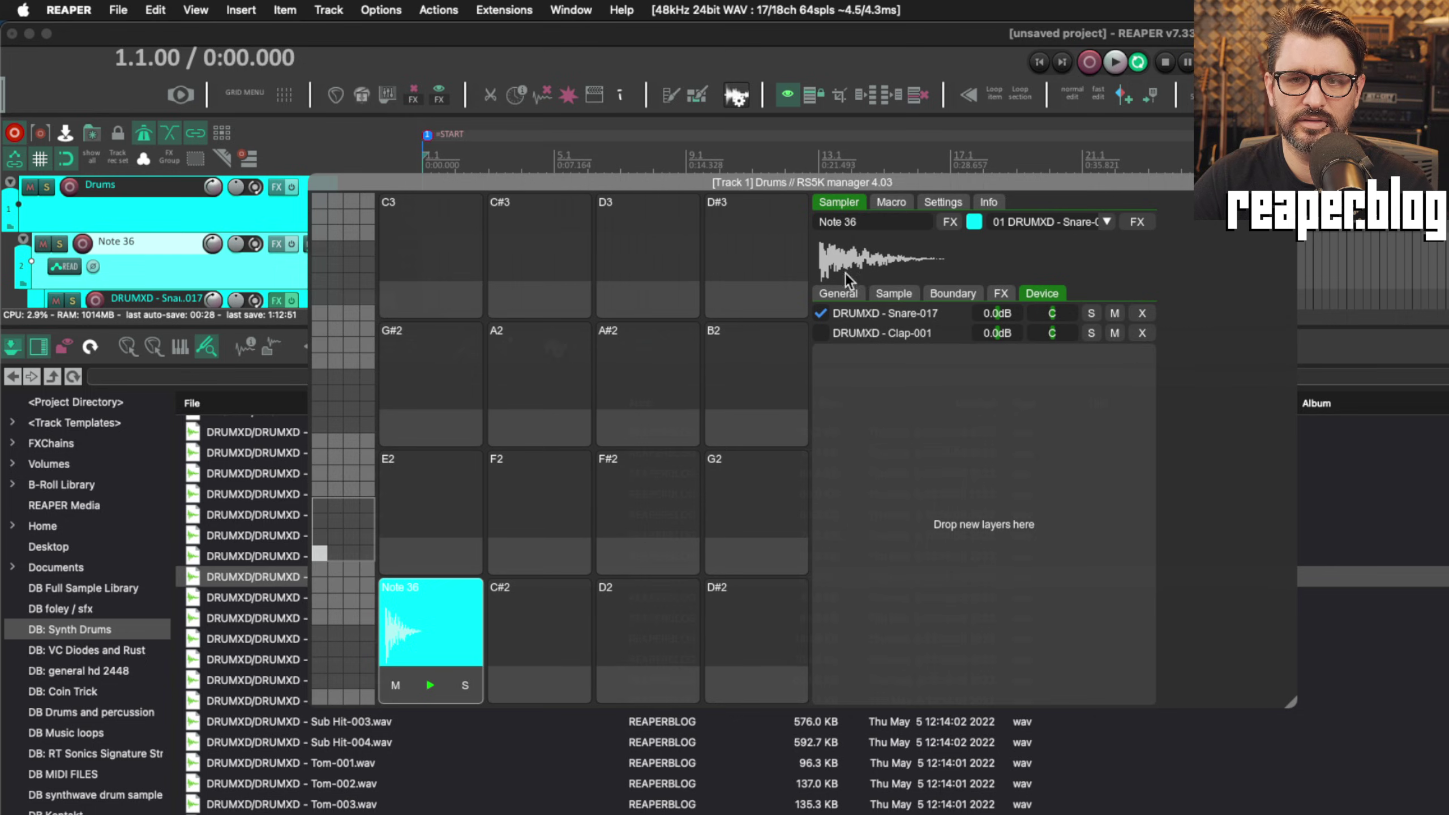
pyautogui.hotkey('ctrl', 'alt', 'x')
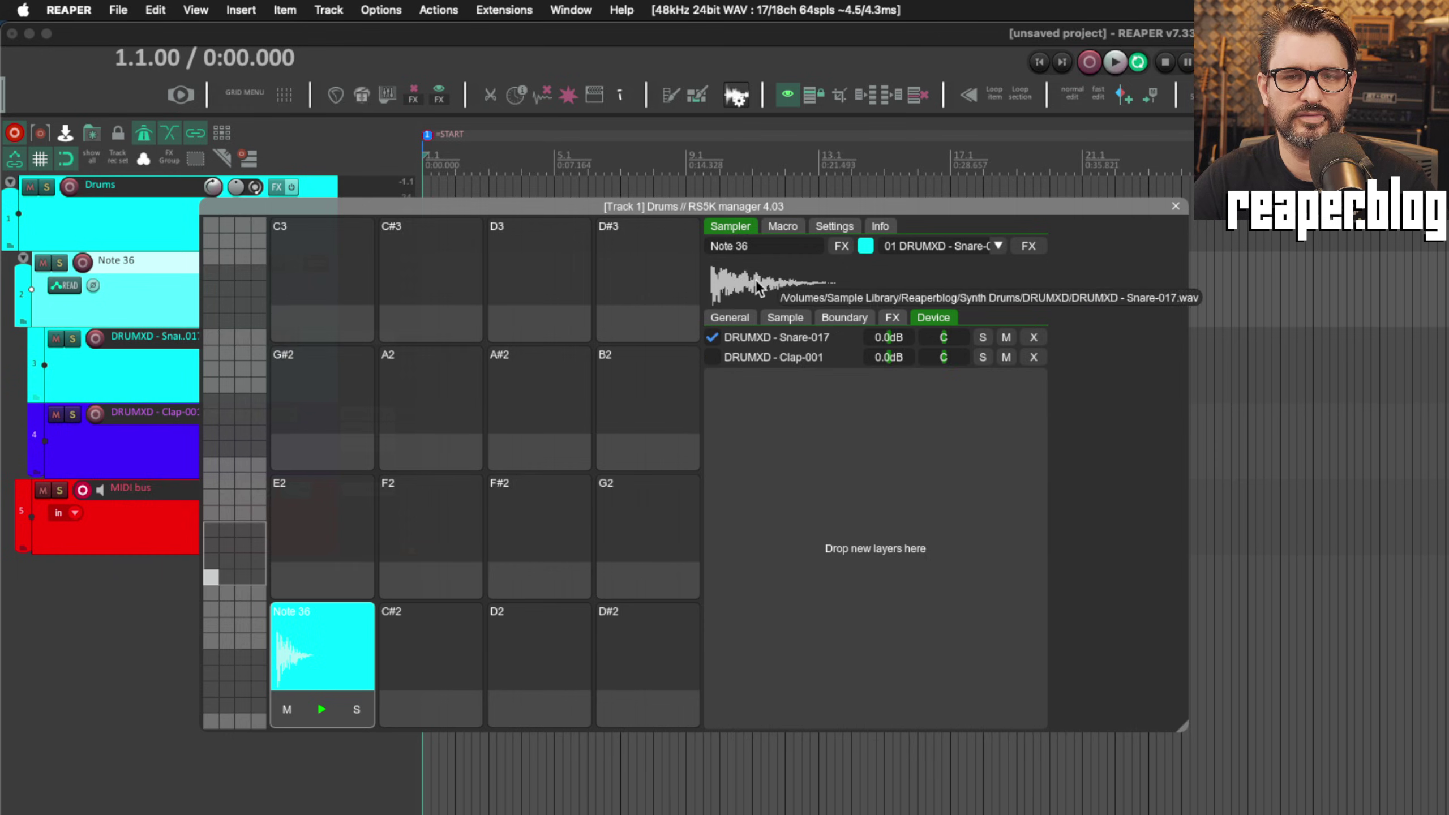
# Step: Examine the snare and clap child tracks inside the Note 36 folder, including each layer's sampler instance
pyautogui.moveTo(621, 197); pyautogui.dragTo(953, 189)
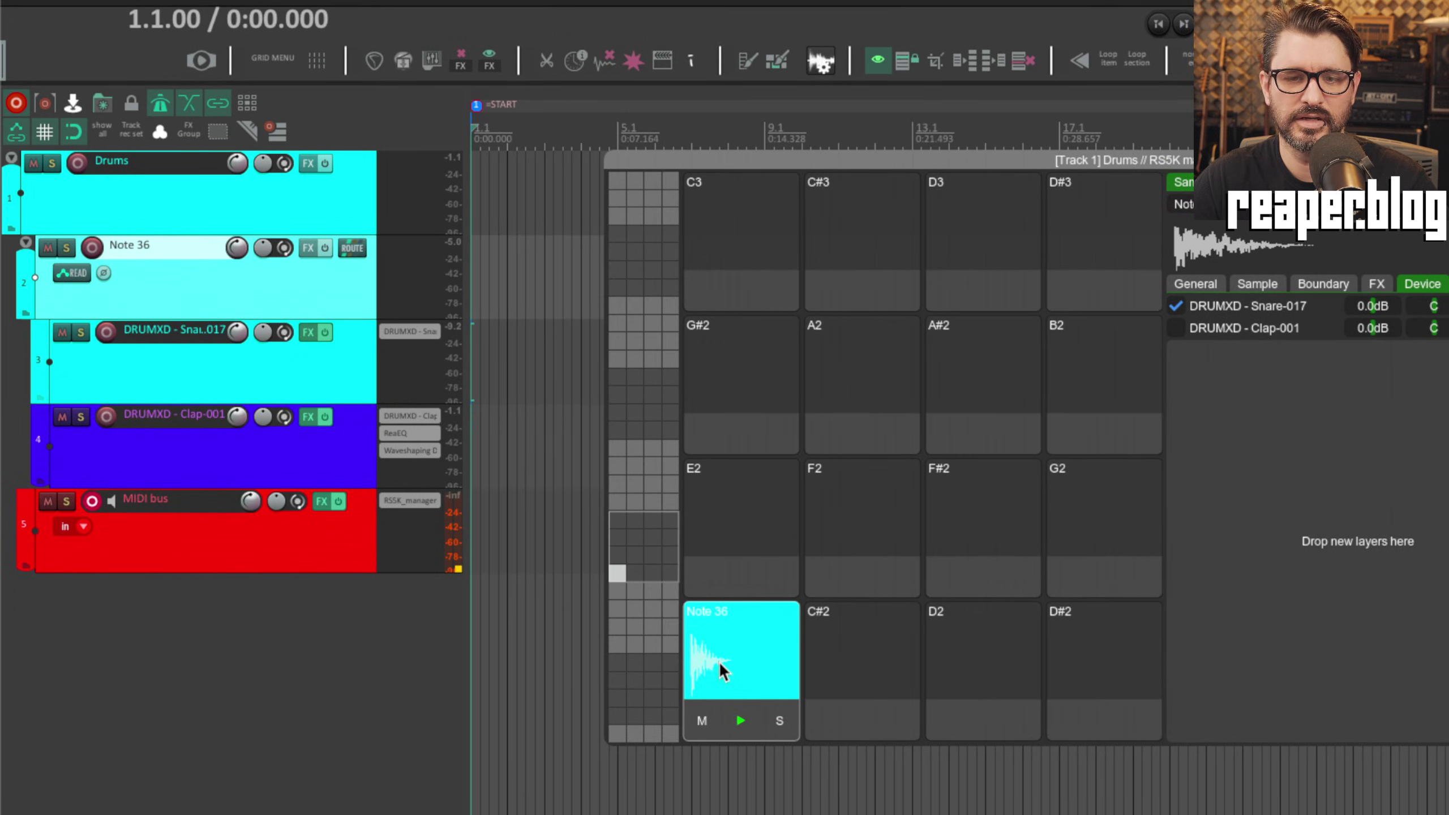
pyautogui.click(368, 376)
pyautogui.click(351, 433)
pyautogui.click(353, 378)
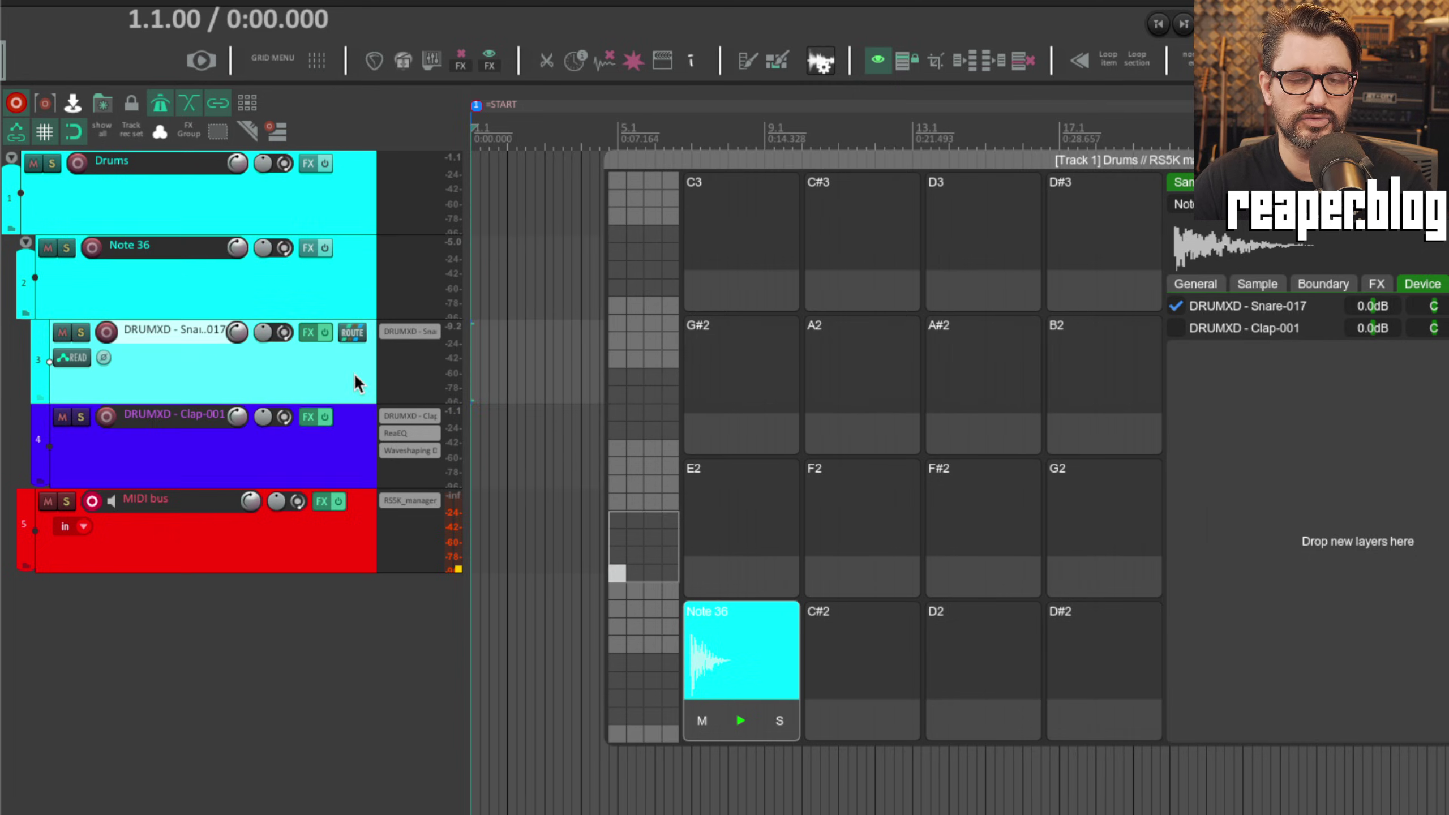
pyautogui.click(421, 330)
pyautogui.click(62, 60)
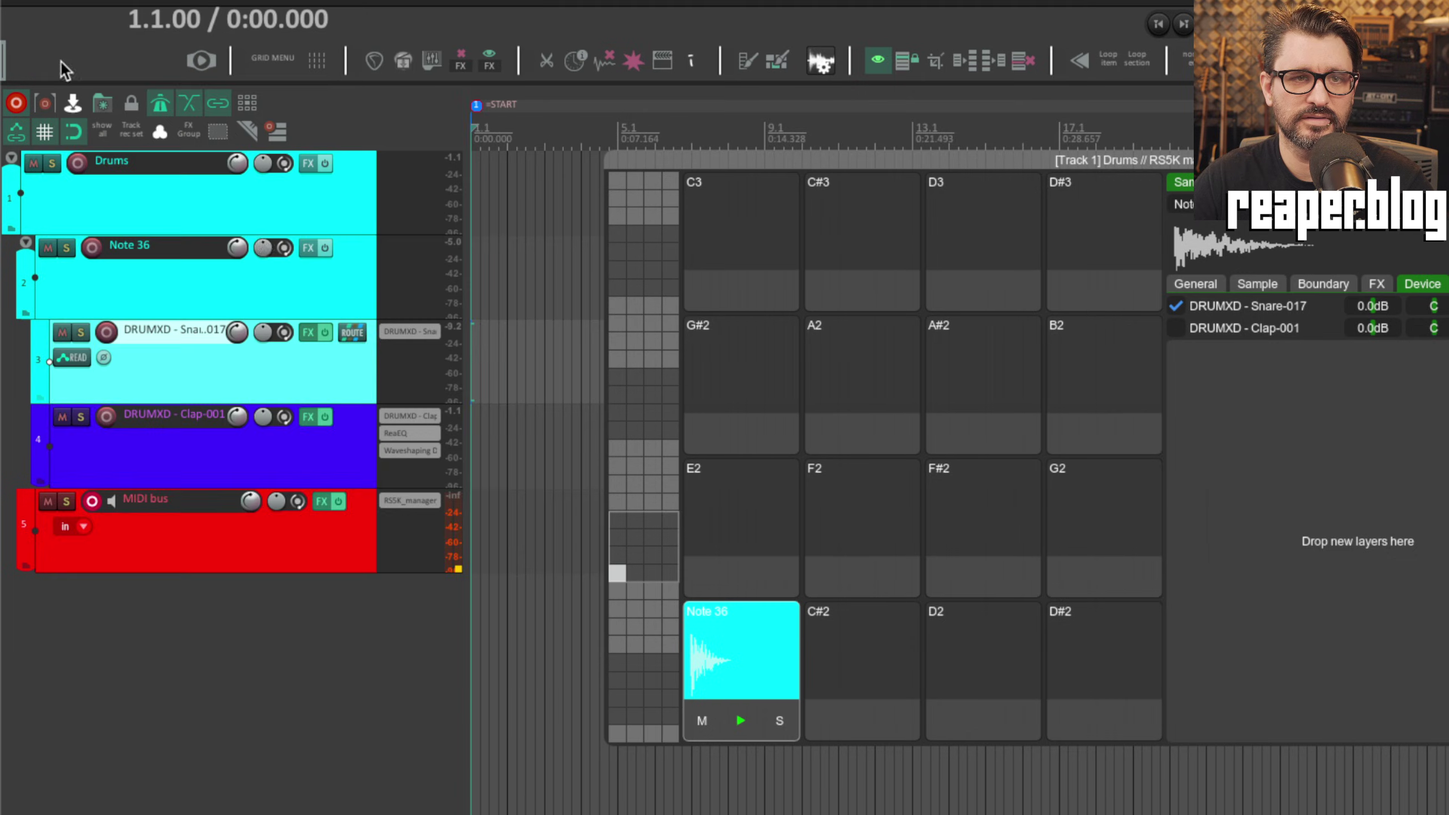
pyautogui.click(417, 414)
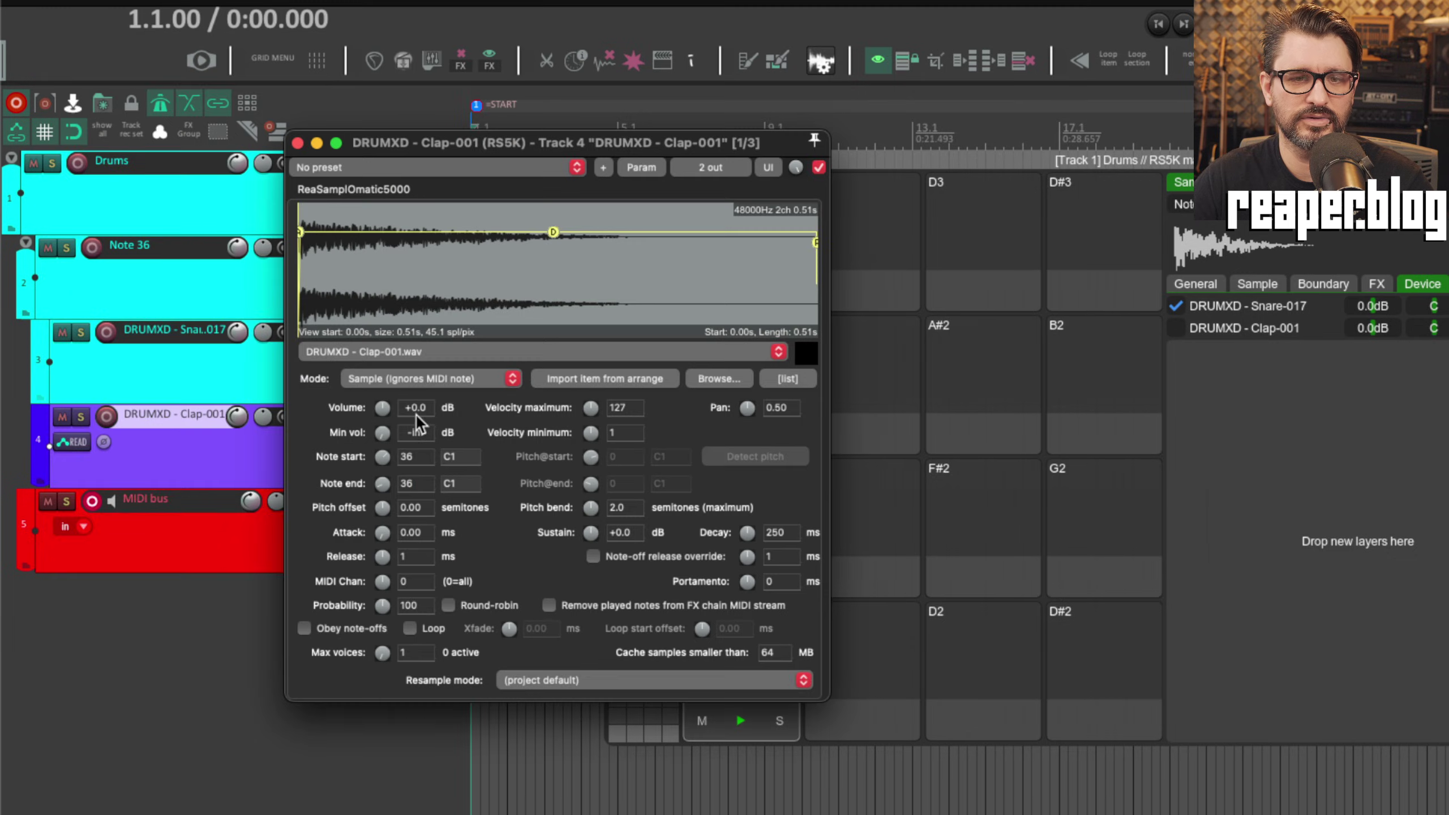
pyautogui.click(296, 144)
# Step: Set the layer volumes on the Note 36 pad to -2.8 dB for Snare-017 and -4.4 dB for Clap-001
pyautogui.moveTo(1065, 166); pyautogui.dragTo(883, 139)
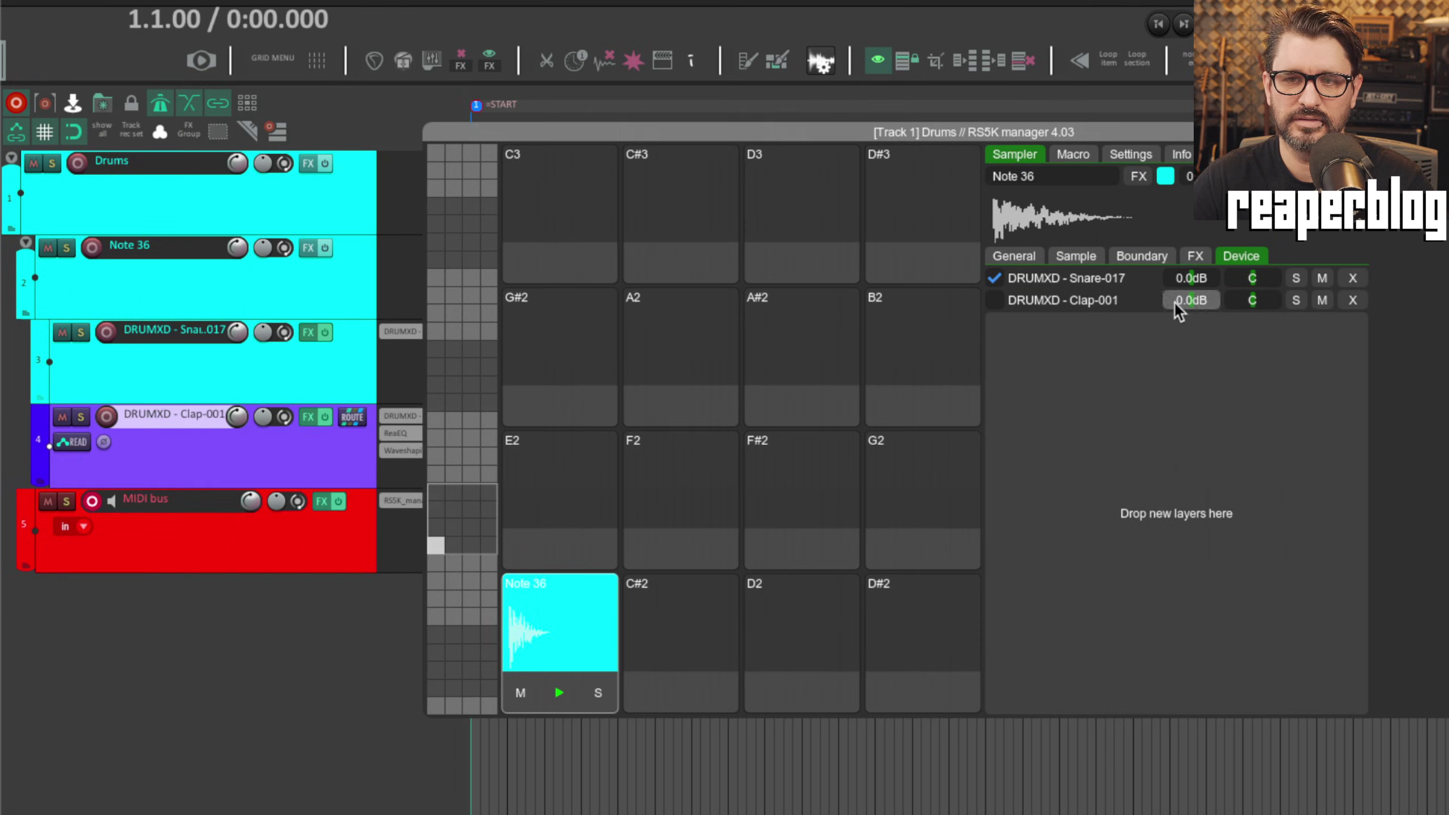
pyautogui.click(1186, 301)
pyautogui.moveTo(1197, 285); pyautogui.dragTo(1185, 298)
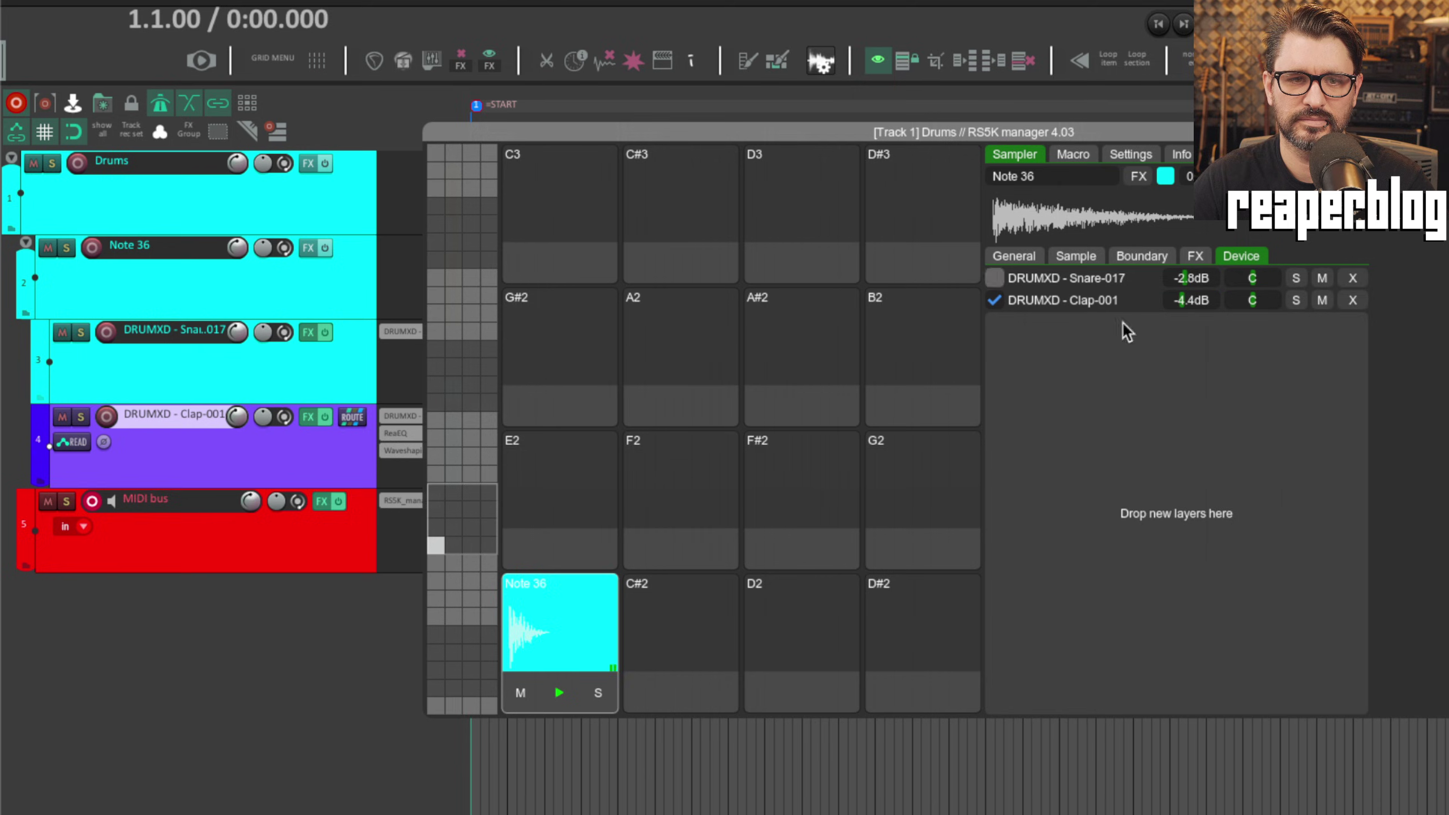
pyautogui.moveTo(1046, 137); pyautogui.dragTo(1047, 171)
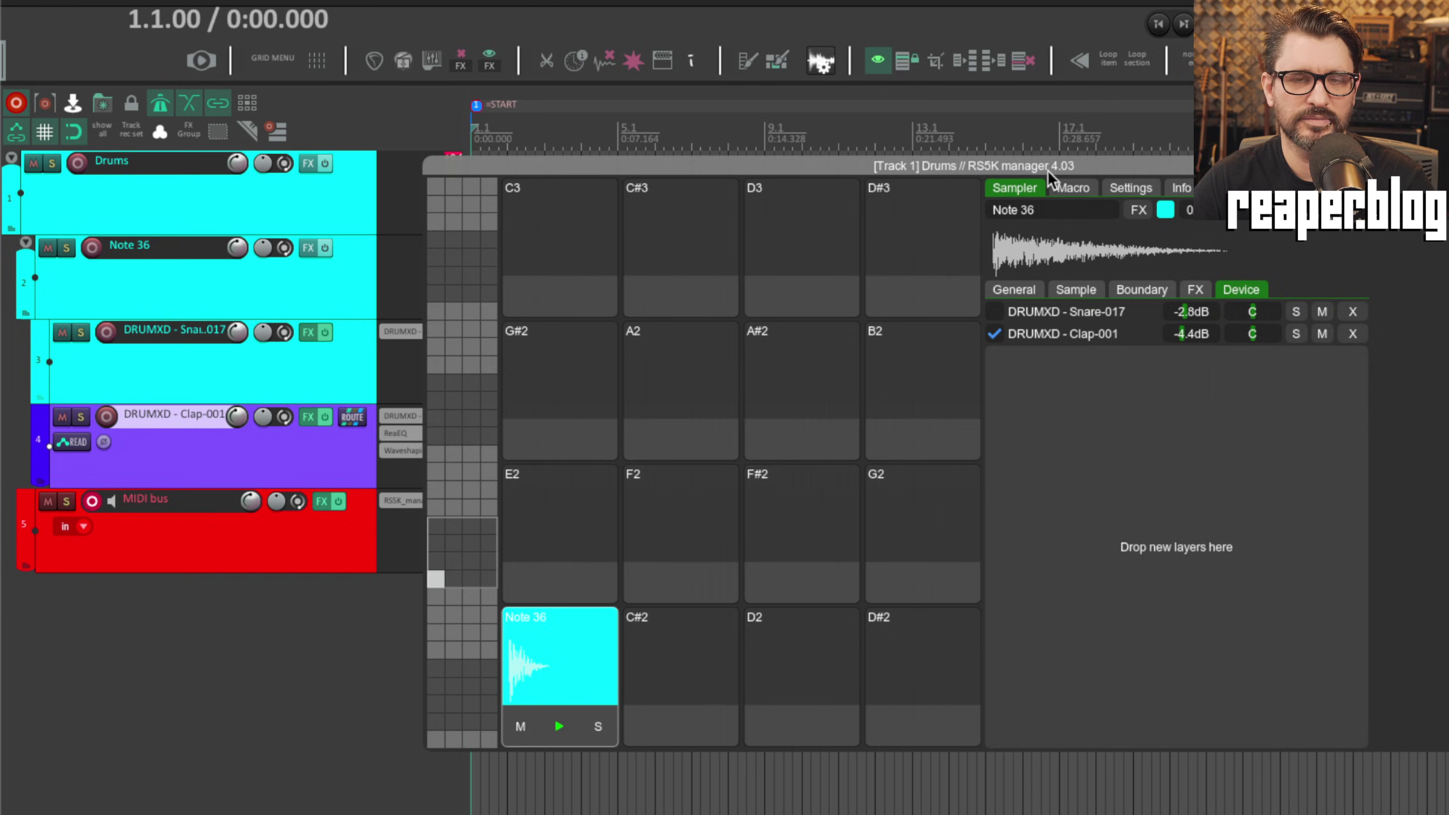
pyautogui.moveTo(1047, 170); pyautogui.dragTo(1150, 154)
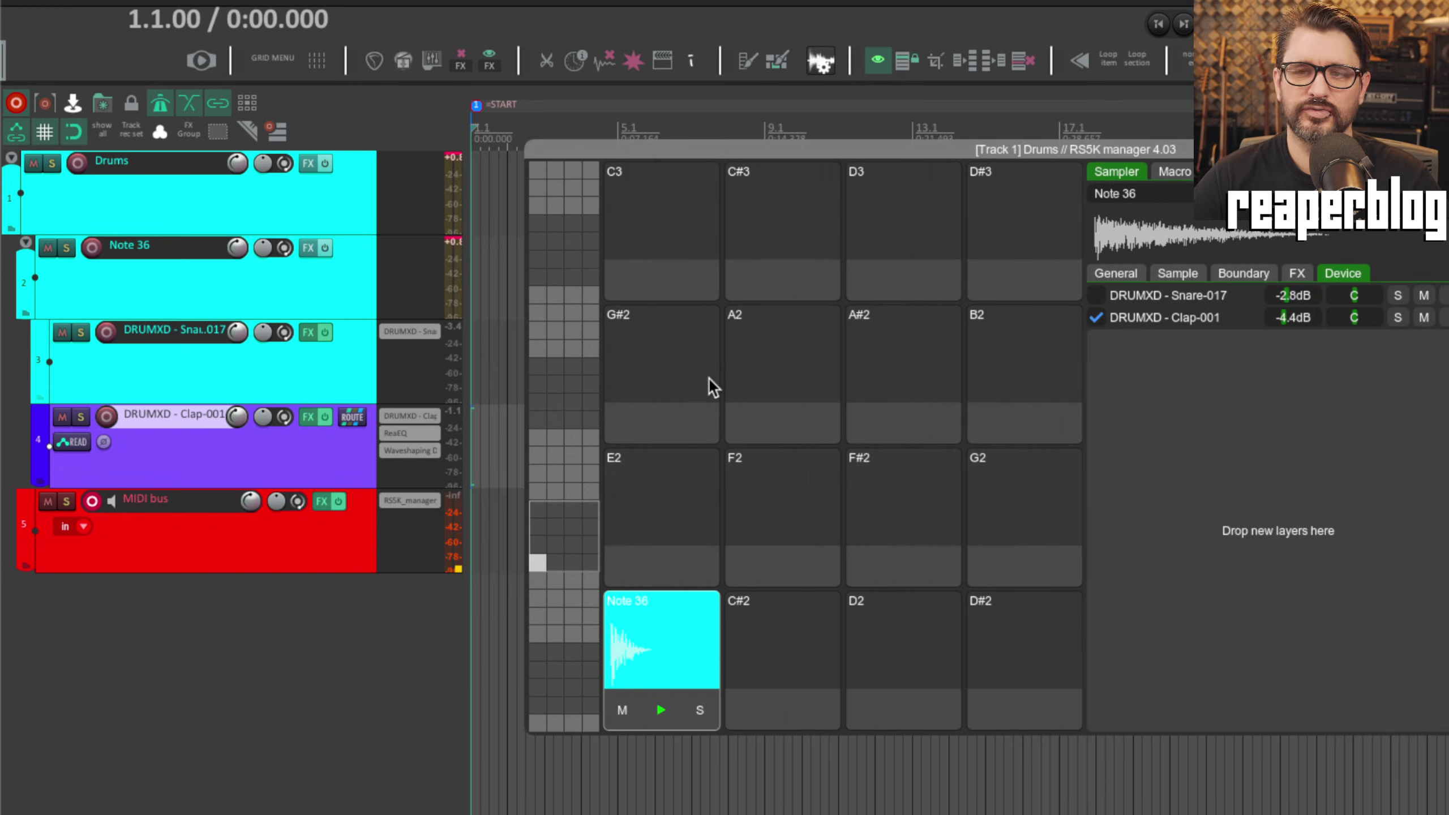
# Step: Remove all content from the Note 36 pad
pyautogui.rightClick(650, 599)
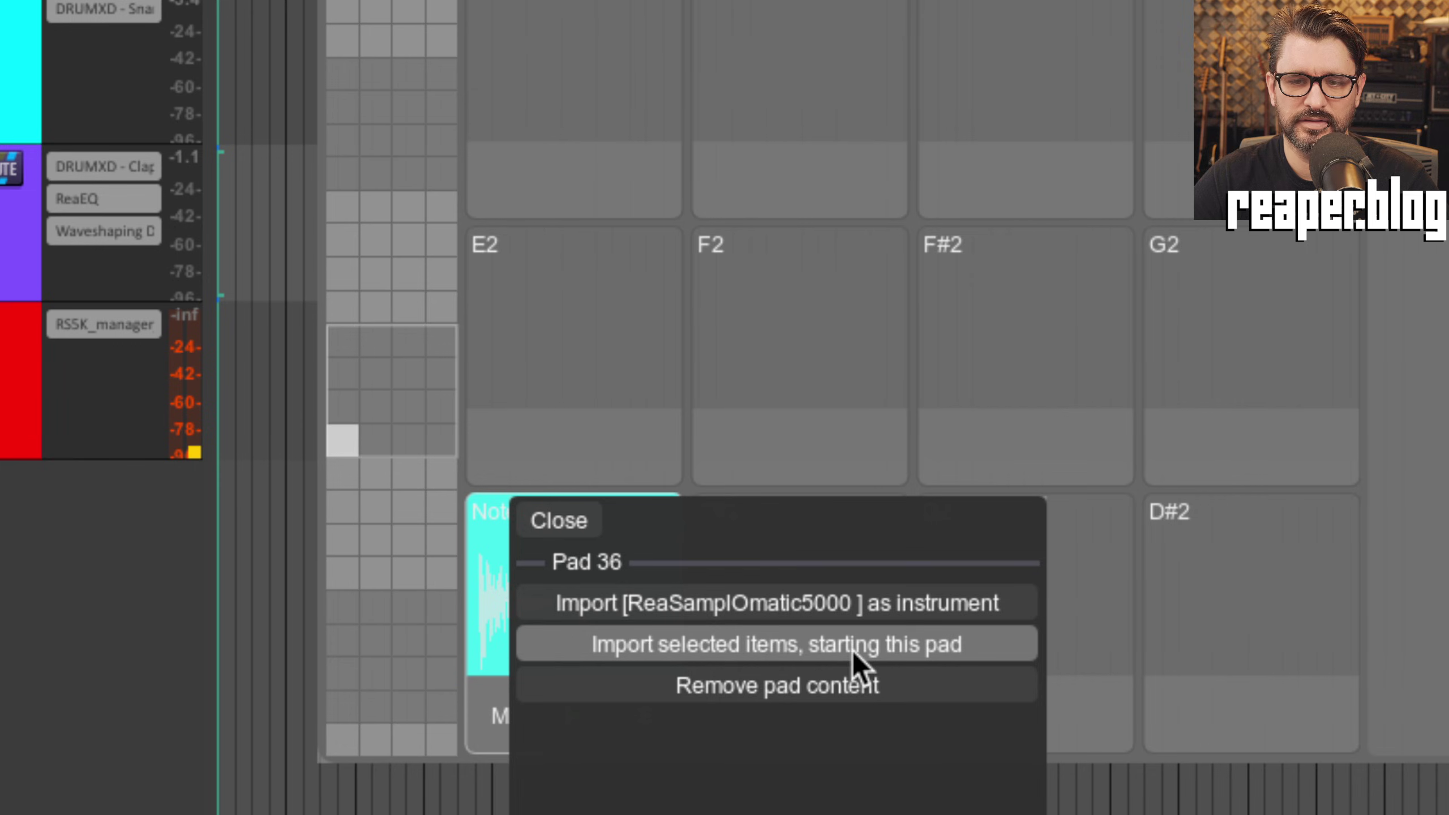
pyautogui.click(856, 687)
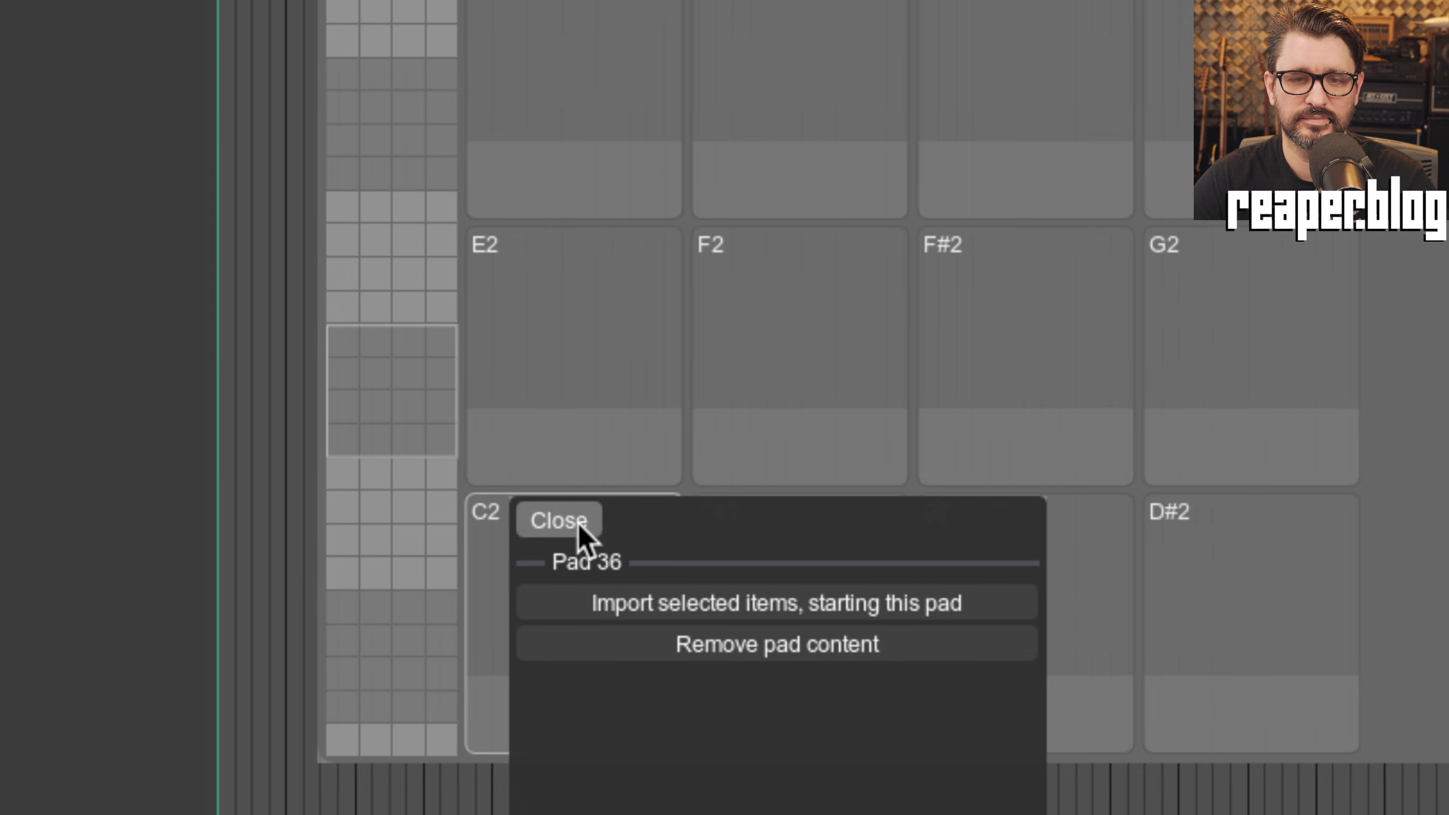
pyautogui.click(577, 534)
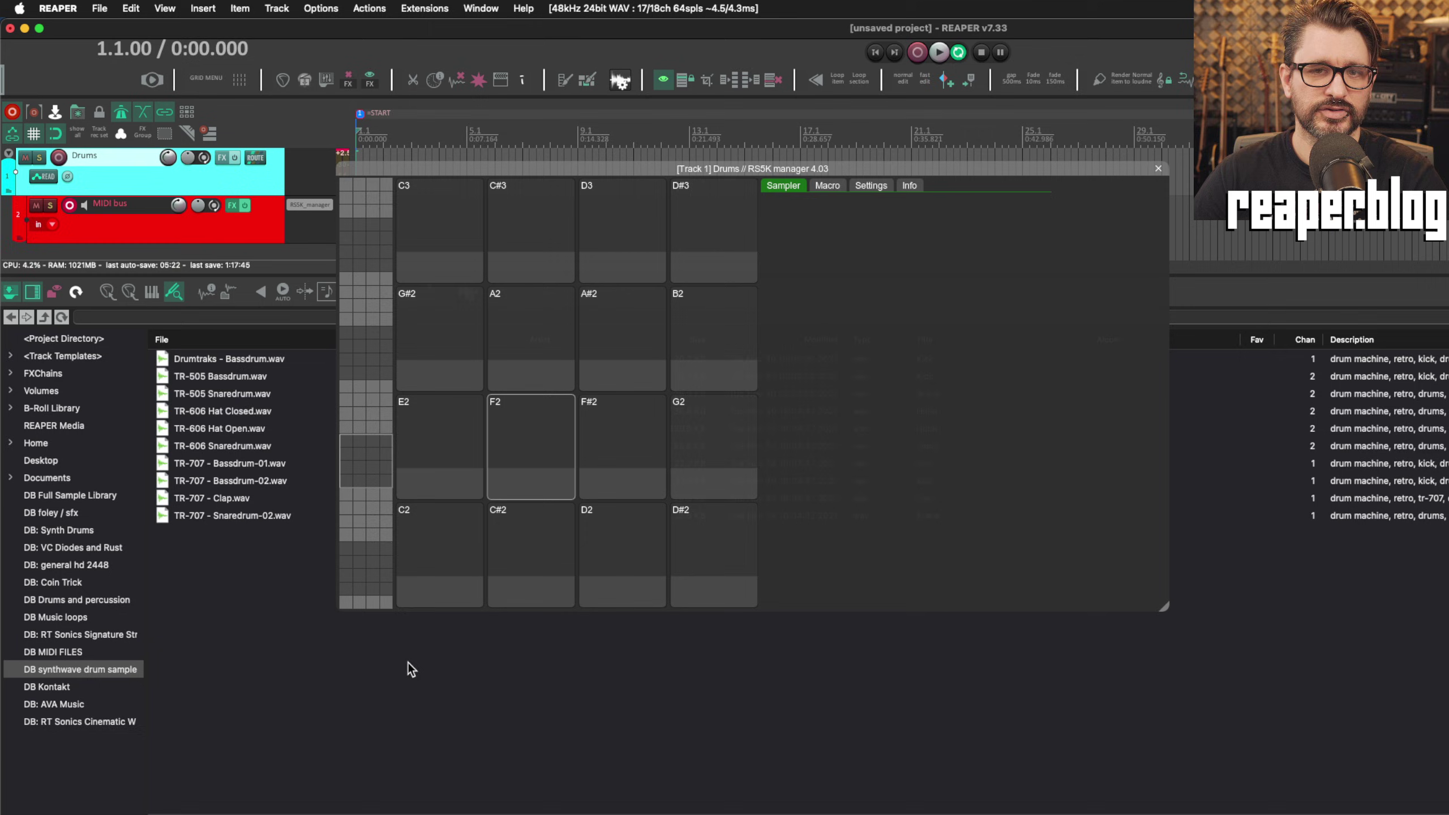
# Step: Load TR-505 Bassdrum.wav onto pad C2 and TR-505 Snaredrum.wav onto pad D2 from the synthwave drum sample database
pyautogui.press('super+alt+x')
pyautogui.click(244, 362)
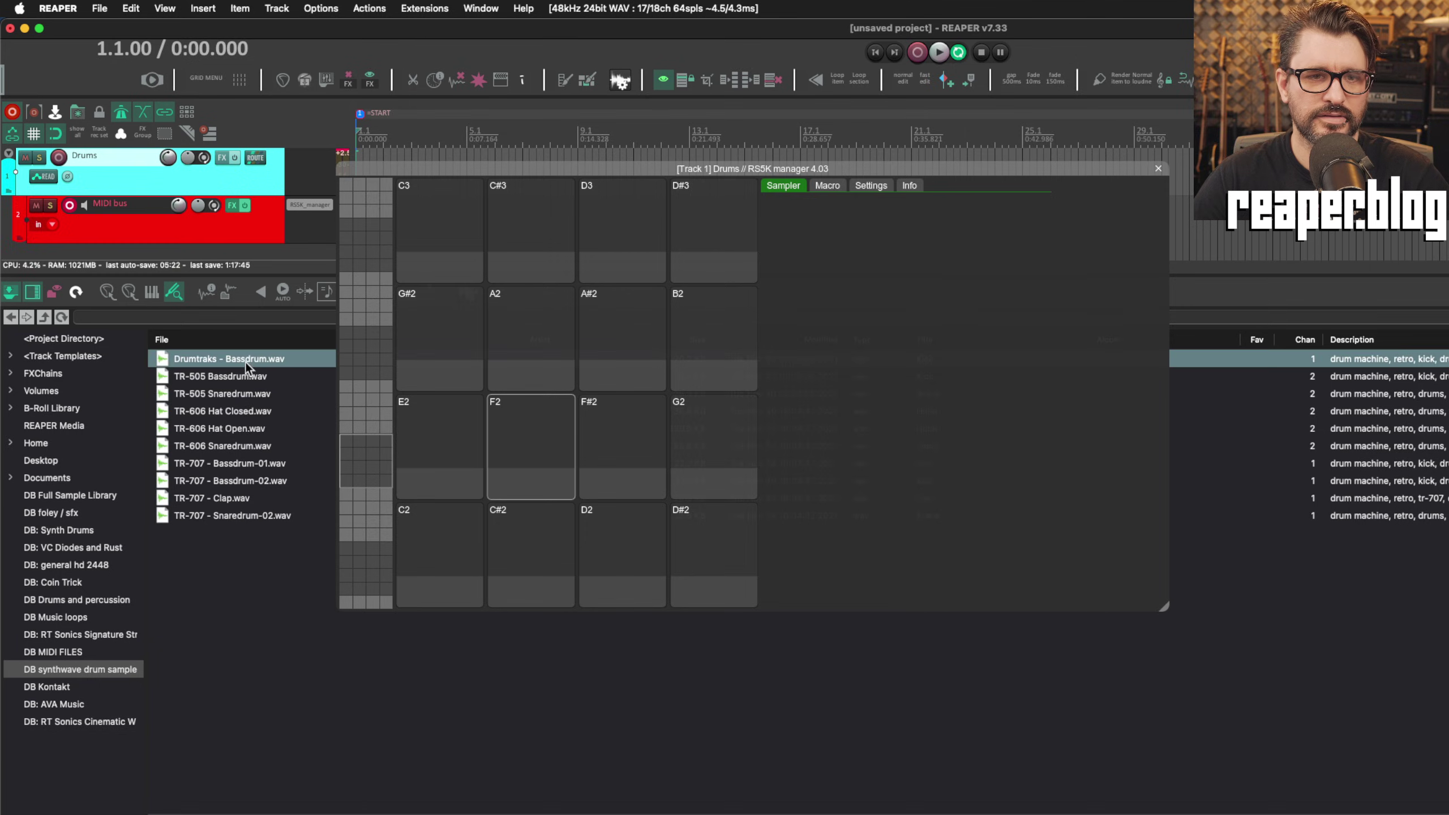
pyautogui.moveTo(240, 372); pyautogui.dragTo(591, 551)
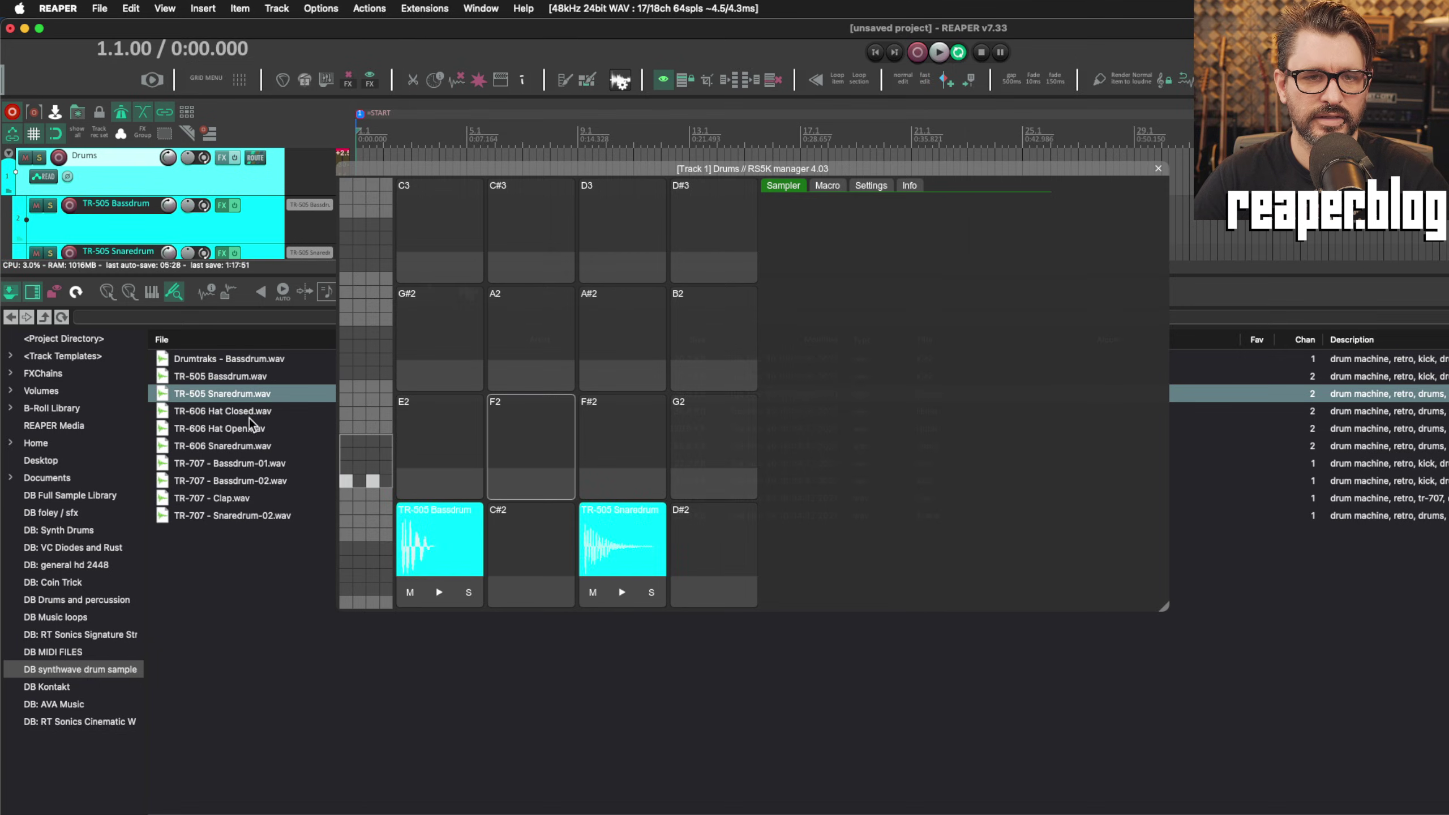
# Step: Load TR-606 Hat Closed.wav onto pad E2, TR-606 Hat Open.wav onto F2 and TR-707 - Clap.wav onto D#2, and close the Media Explorer
pyautogui.doubleClick(238, 408)
pyautogui.moveTo(224, 435); pyautogui.dragTo(511, 442)
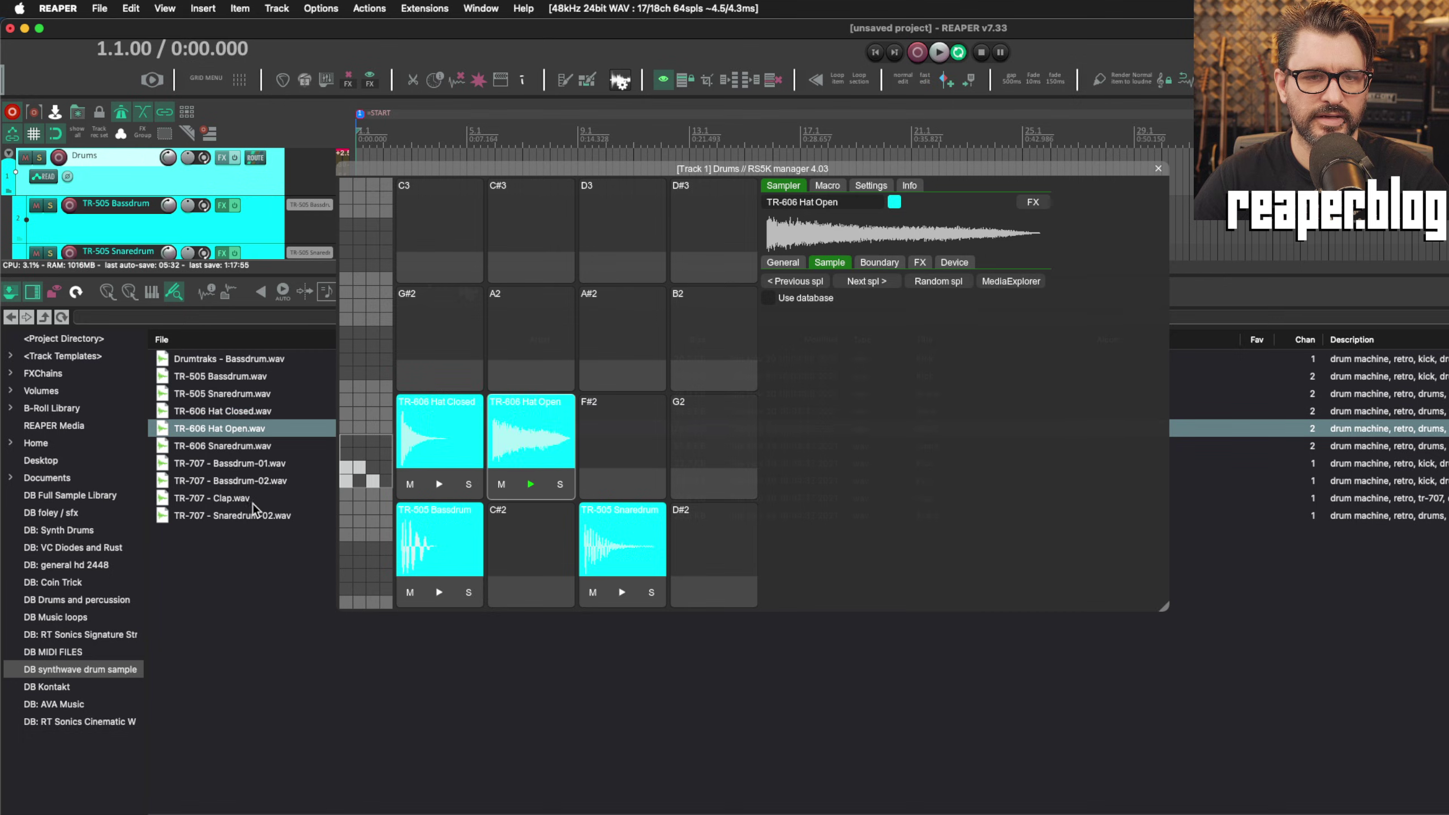
pyautogui.moveTo(252, 503); pyautogui.dragTo(718, 520)
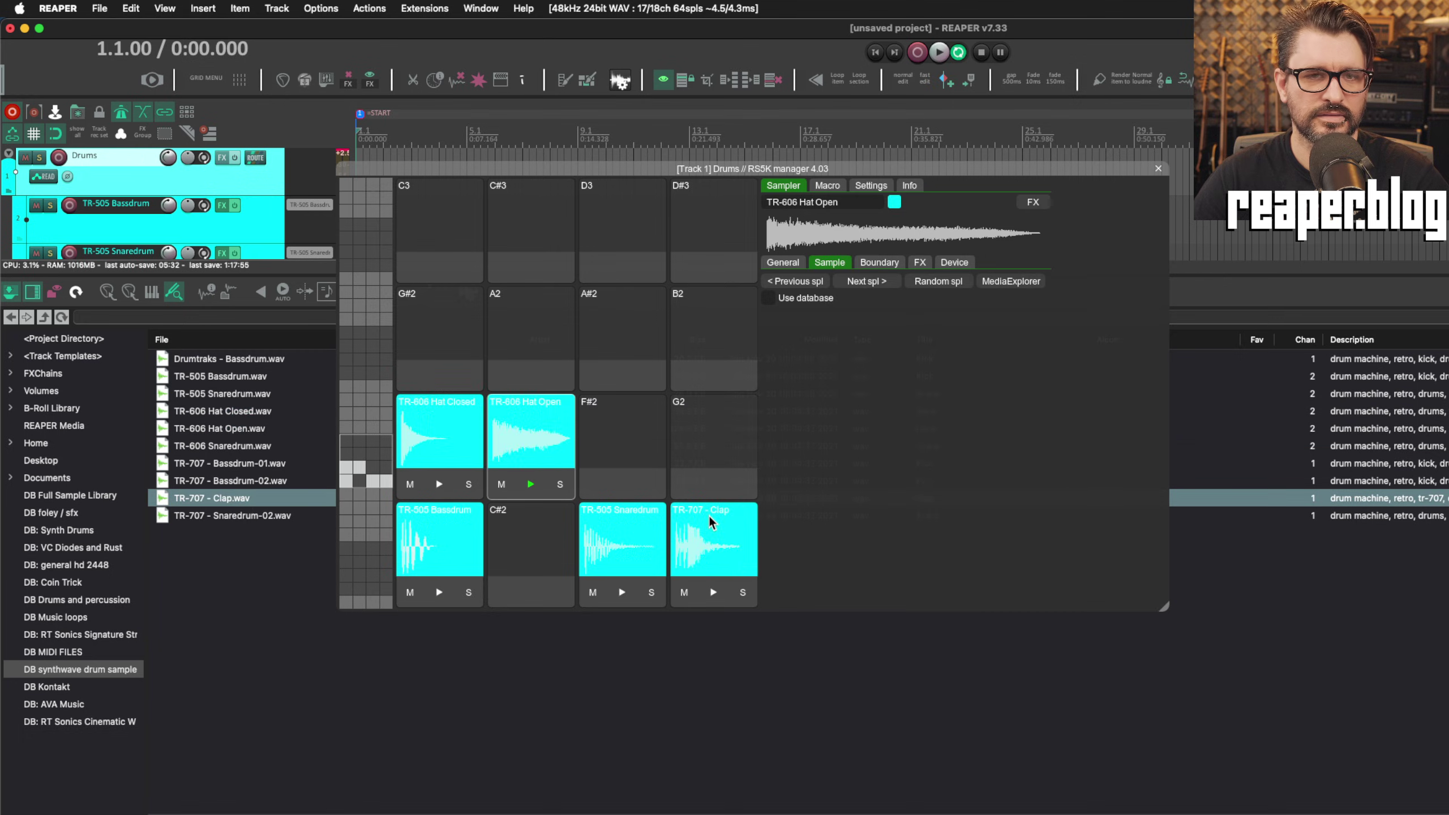
pyautogui.press('super+alt+x')
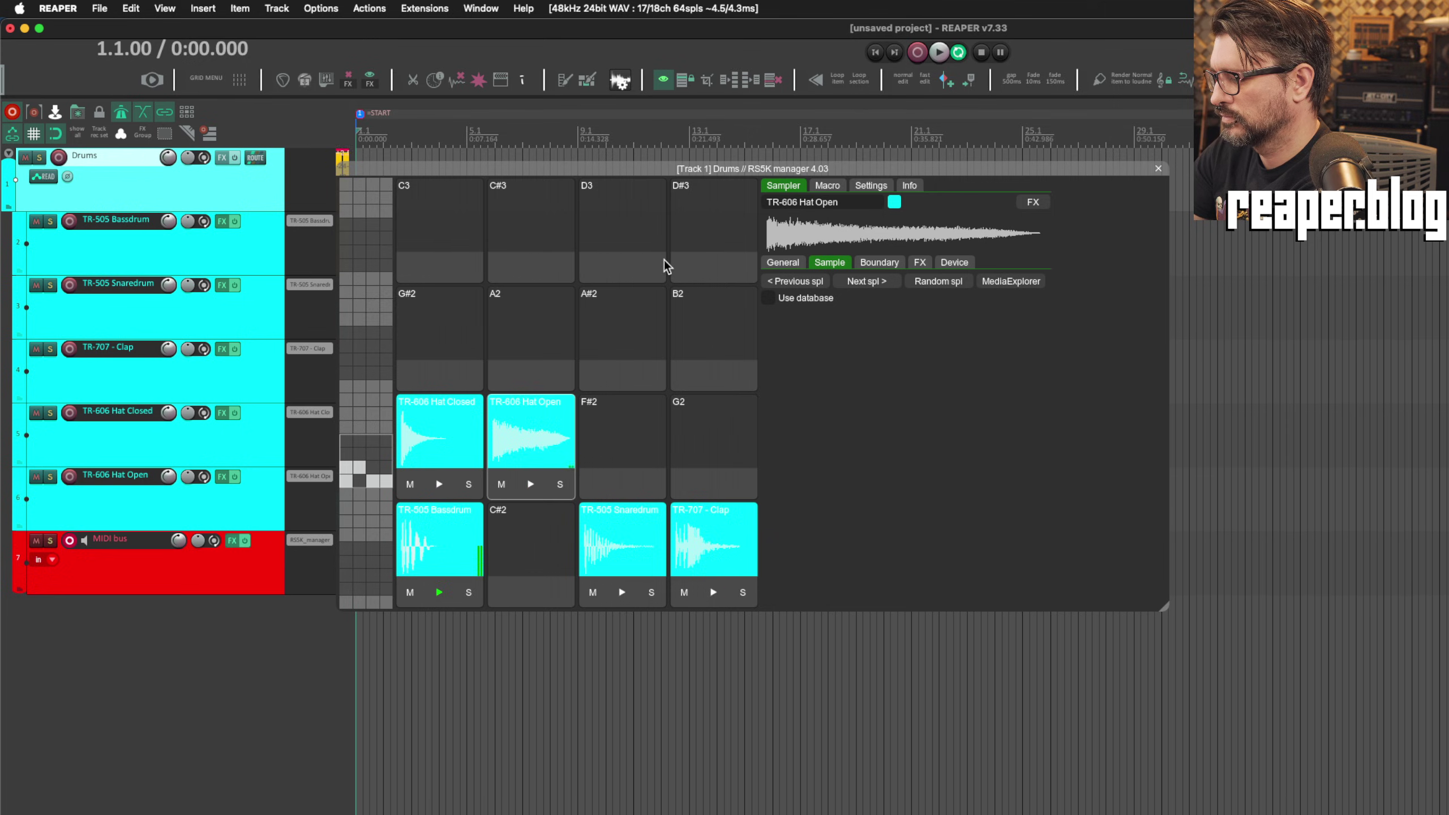
# Step: Check the Choke group 1 assignment on the TR-606 Hat Open and TR-606 Hat Closed pads
pyautogui.click(534, 408)
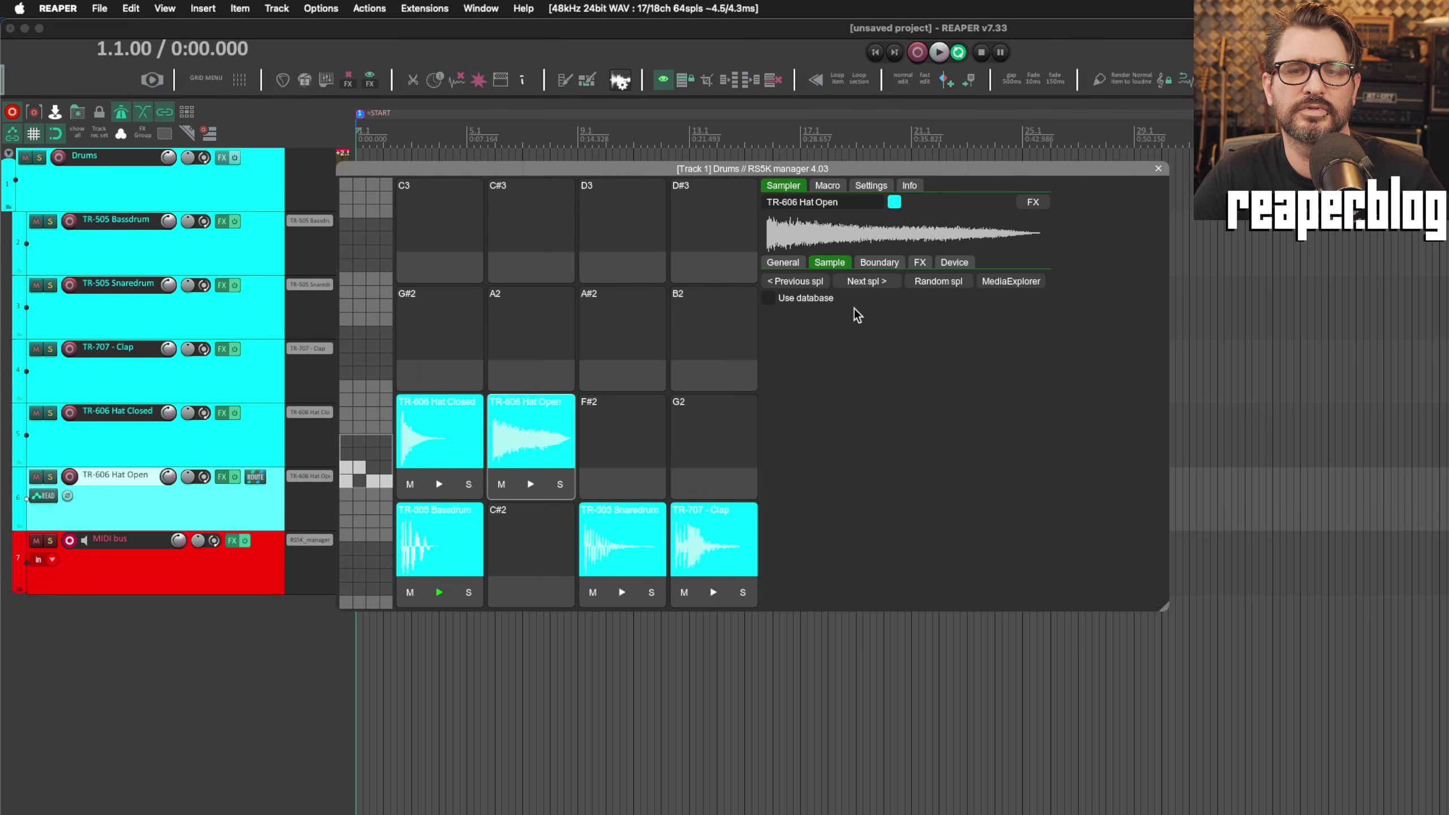
pyautogui.click(922, 264)
pyautogui.moveTo(936, 281)
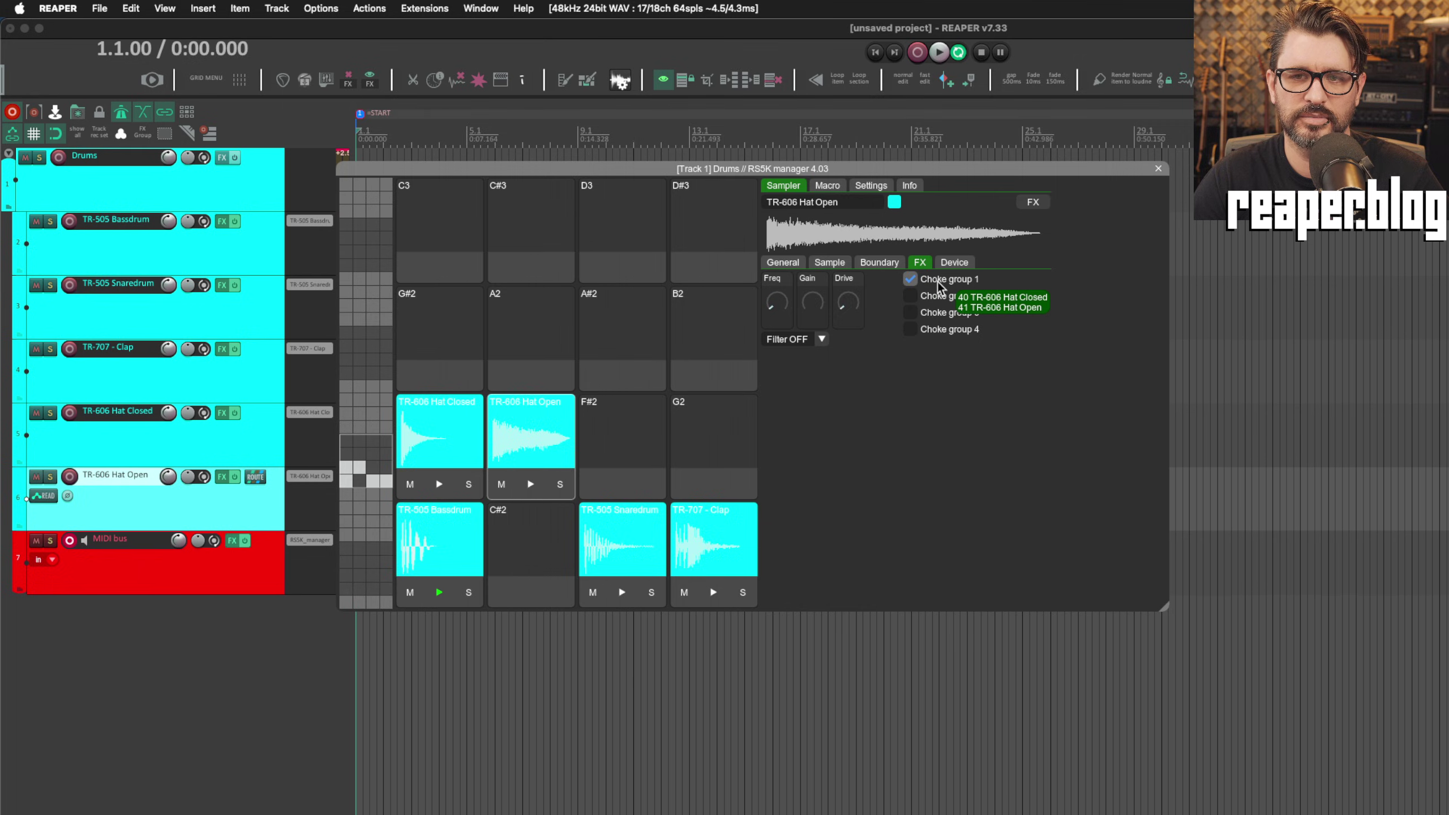
pyautogui.click(451, 434)
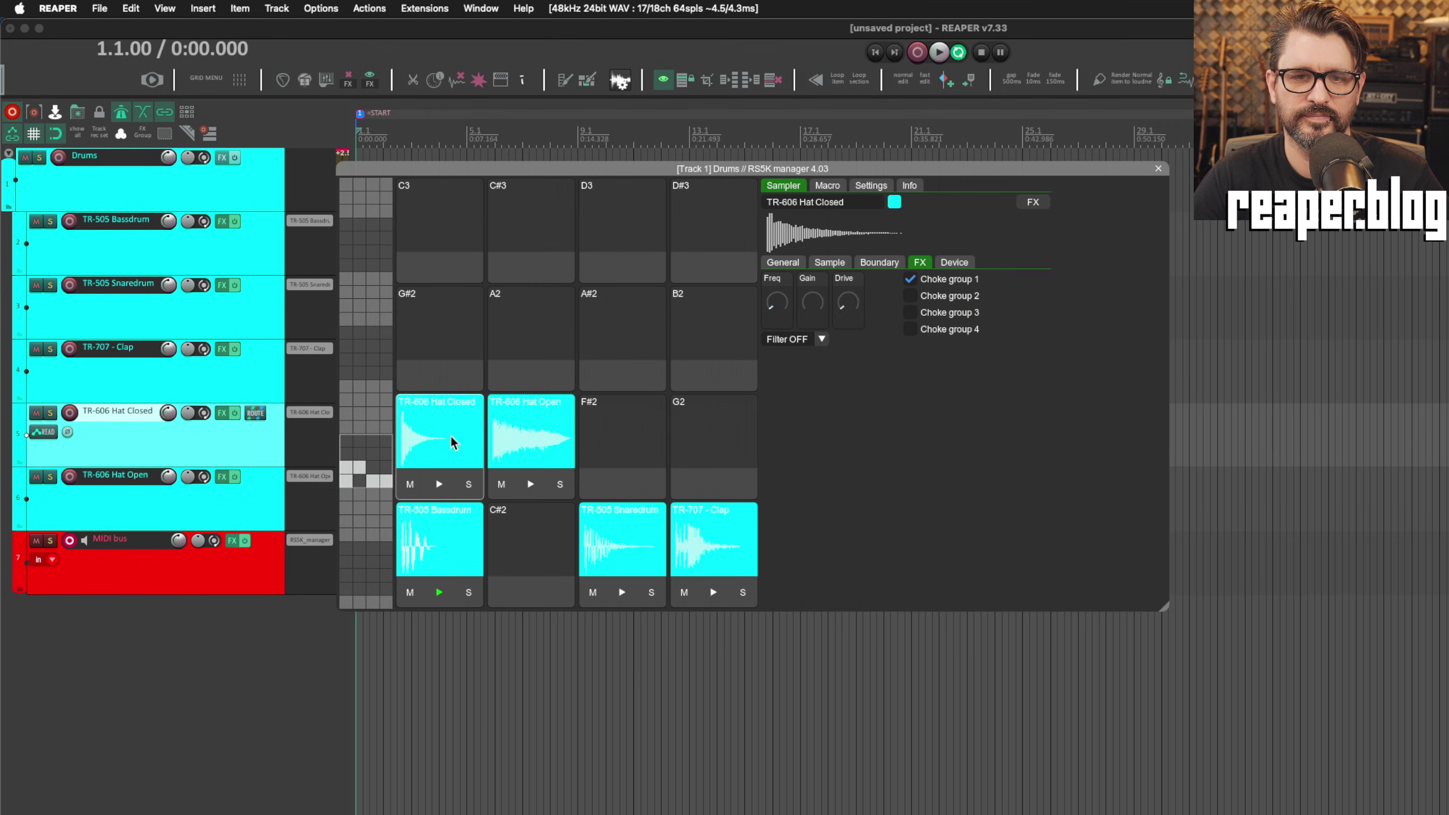
pyautogui.click(911, 279)
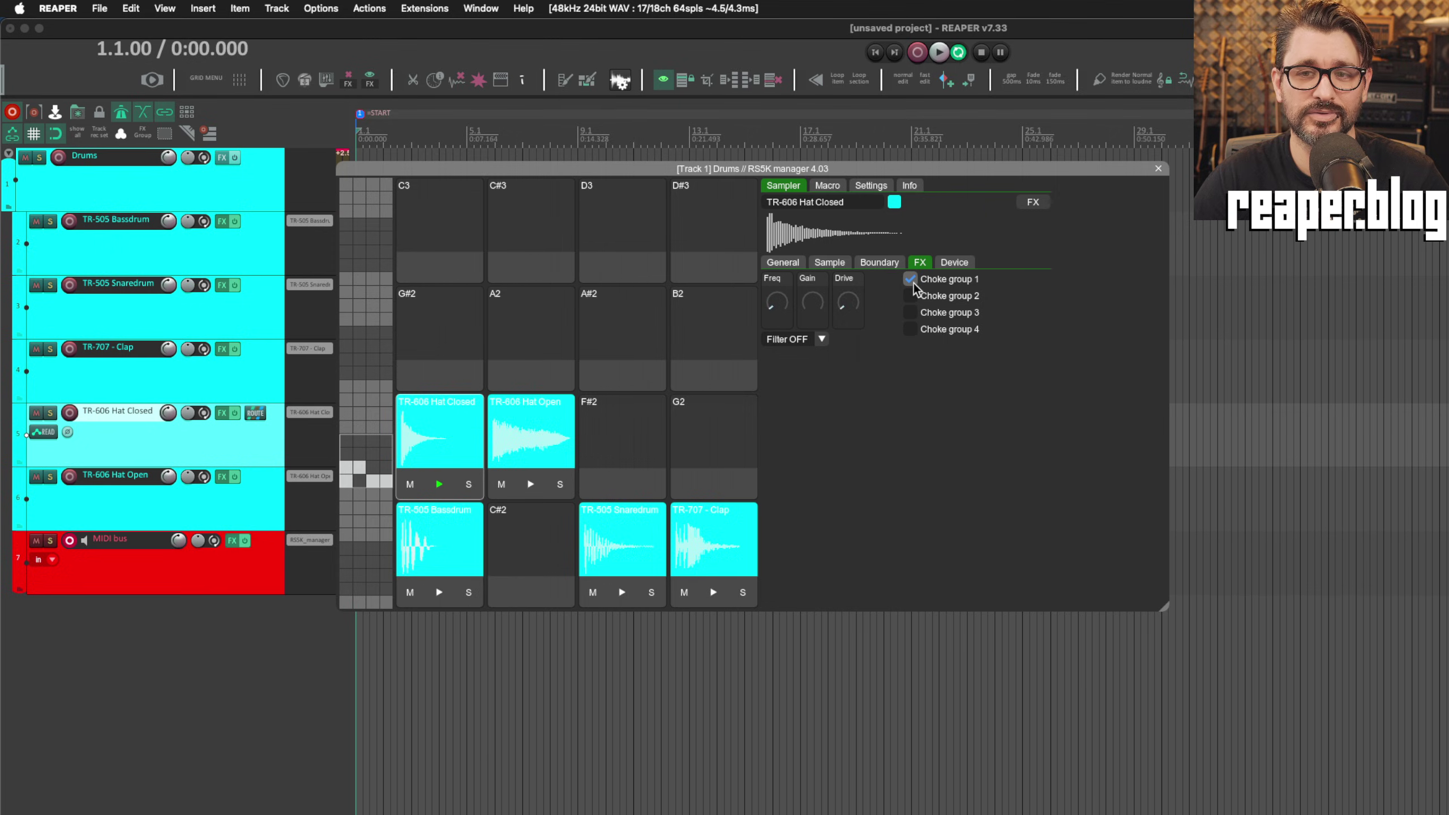
pyautogui.click(550, 422)
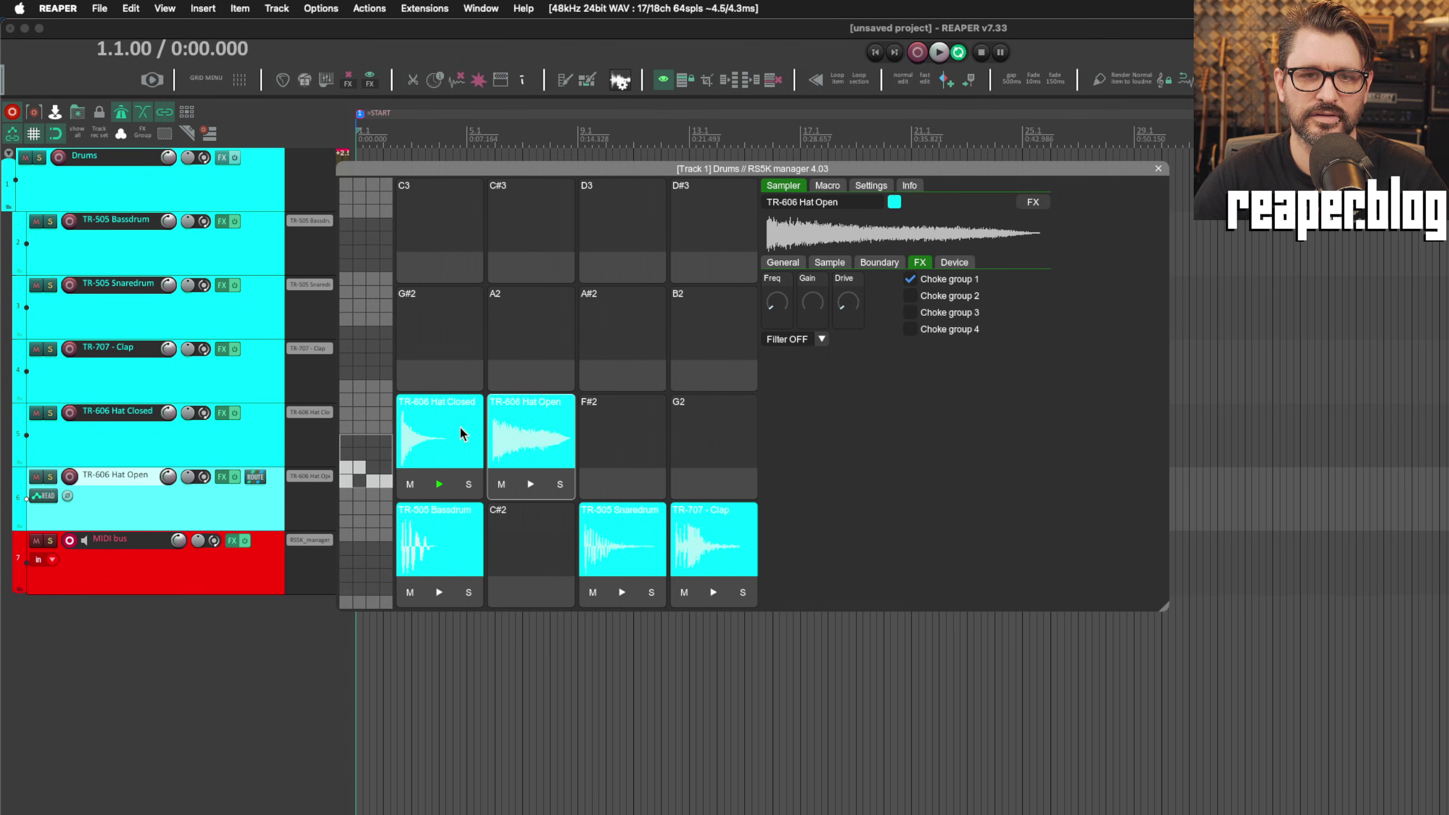
# Step: Examine the TR-606 Hat Open pad's layer list, gain and envelope controls, sample options and Obey note-off setting
pyautogui.click(953, 262)
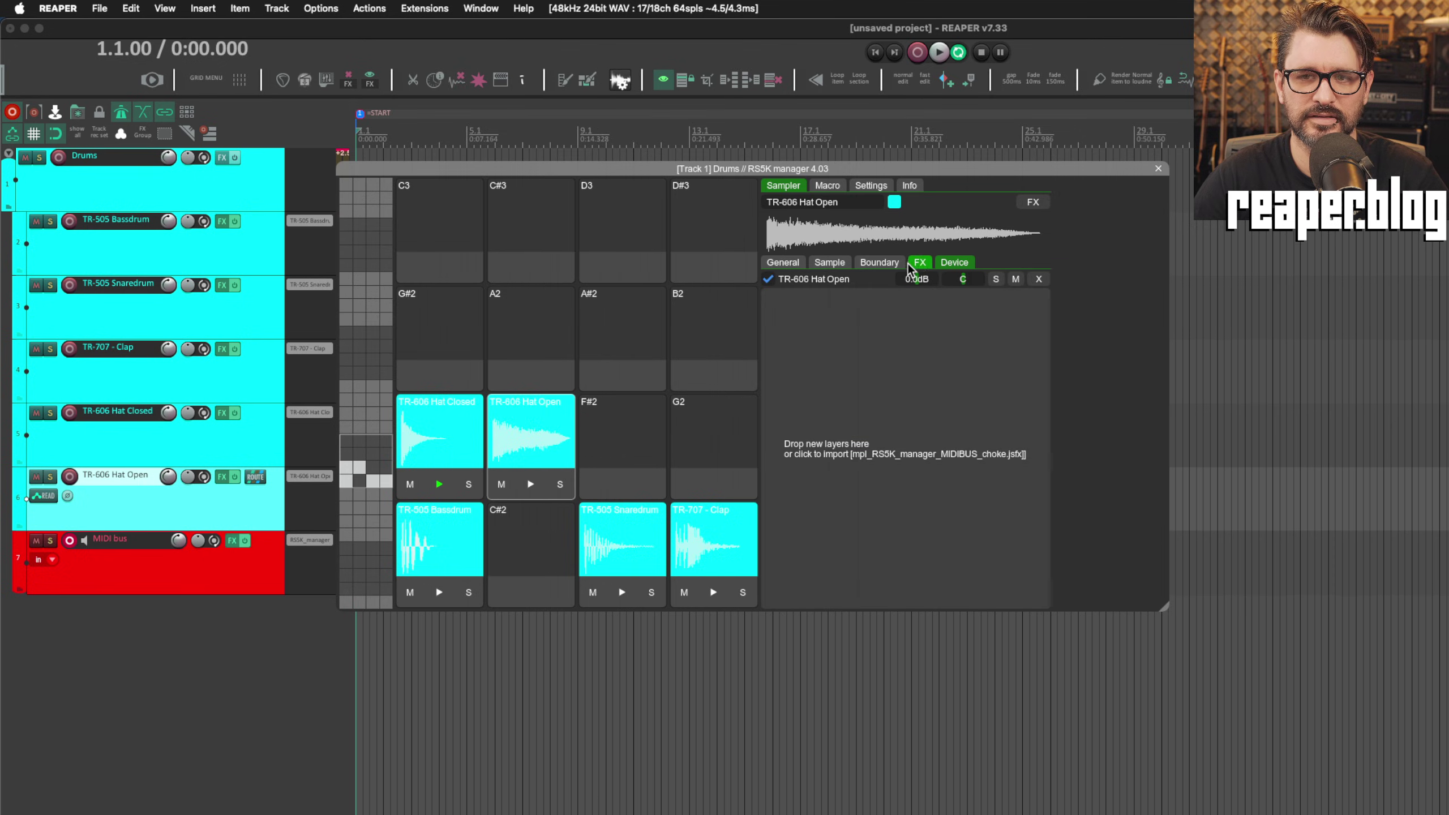
pyautogui.click(798, 263)
pyautogui.click(829, 263)
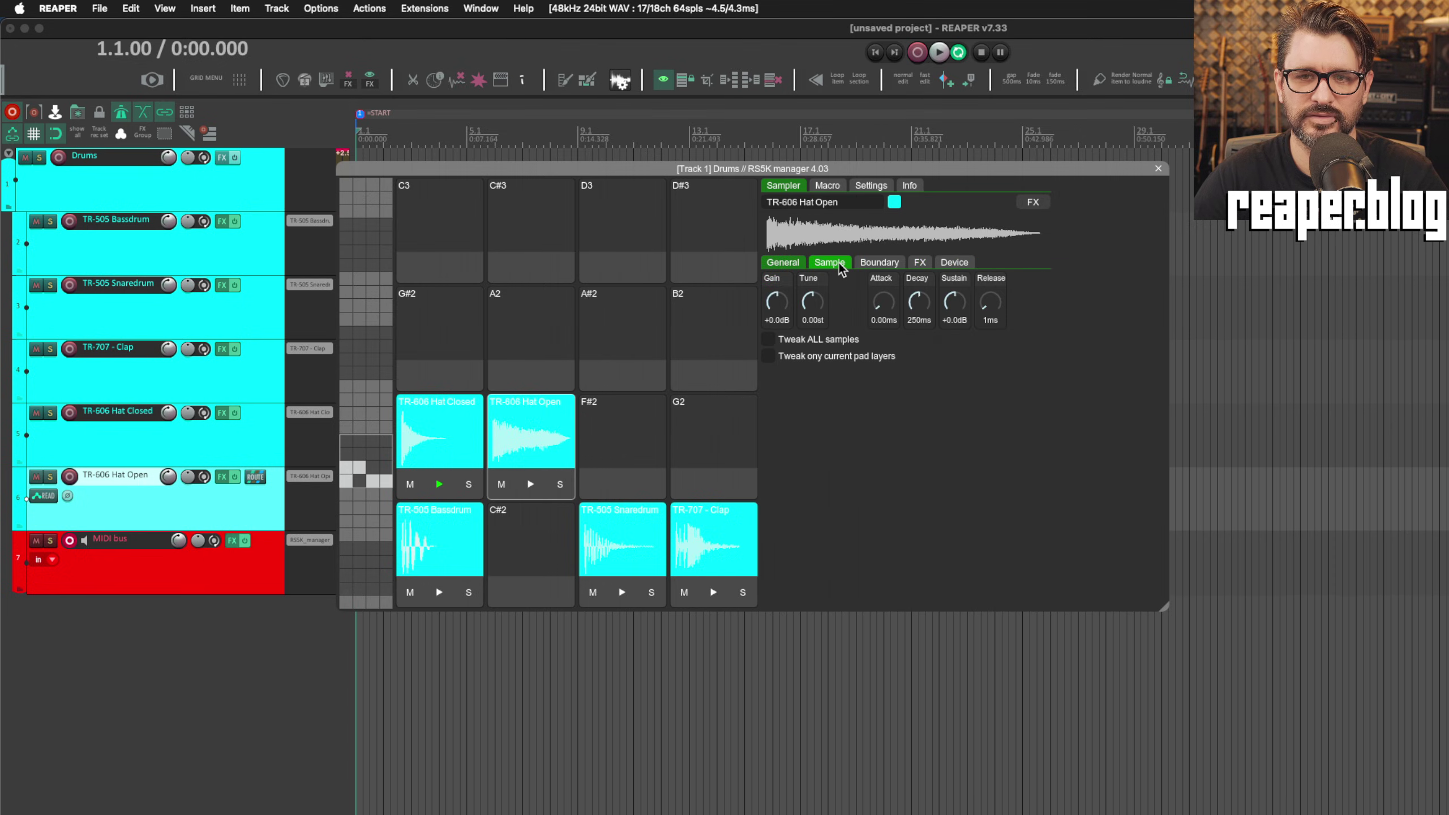
pyautogui.click(879, 263)
pyautogui.click(933, 278)
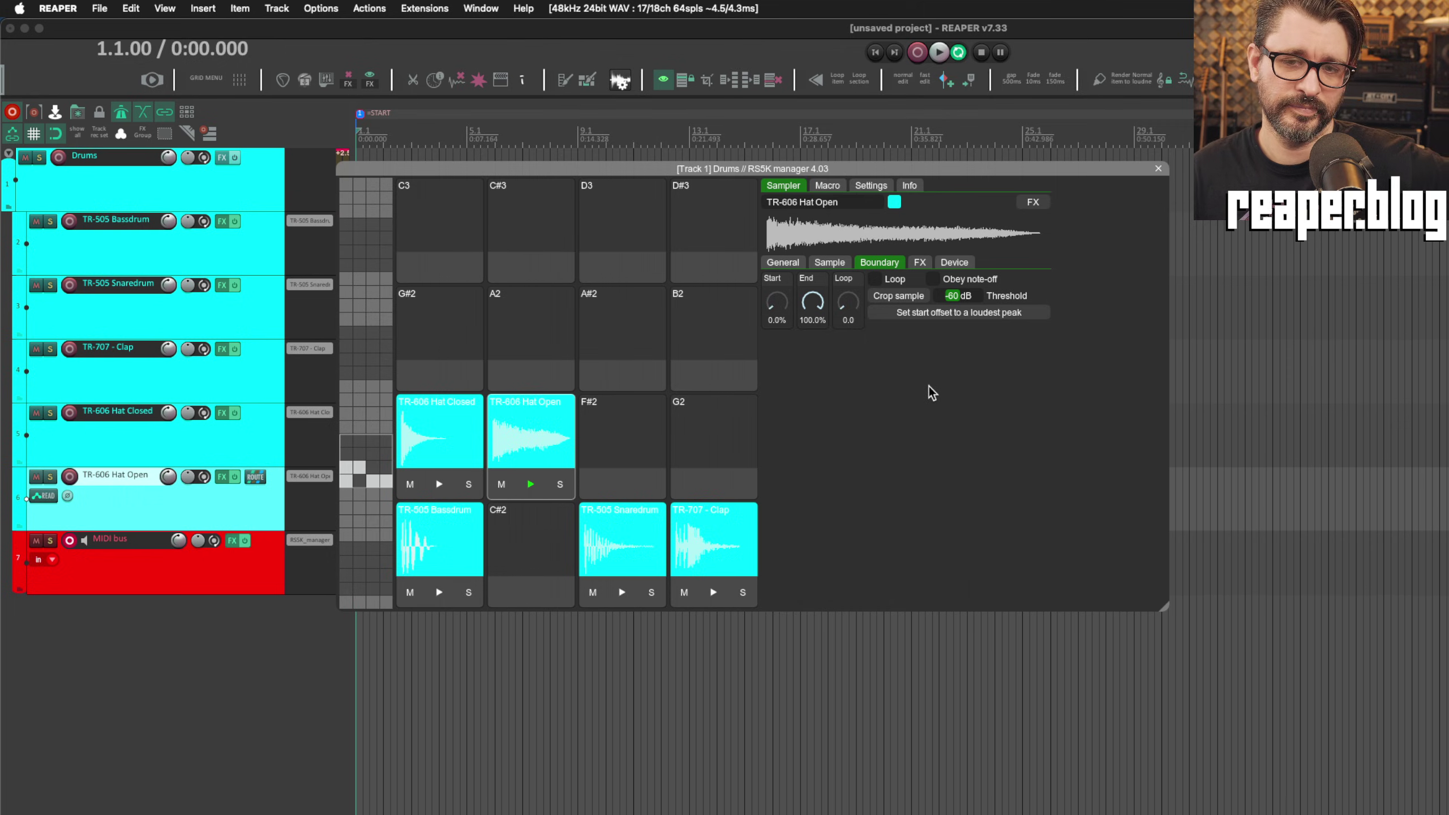
# Step: Turn off Choke group 1 for the TR-606 Hat Open and TR-606 Hat Closed pads
pyautogui.click(920, 262)
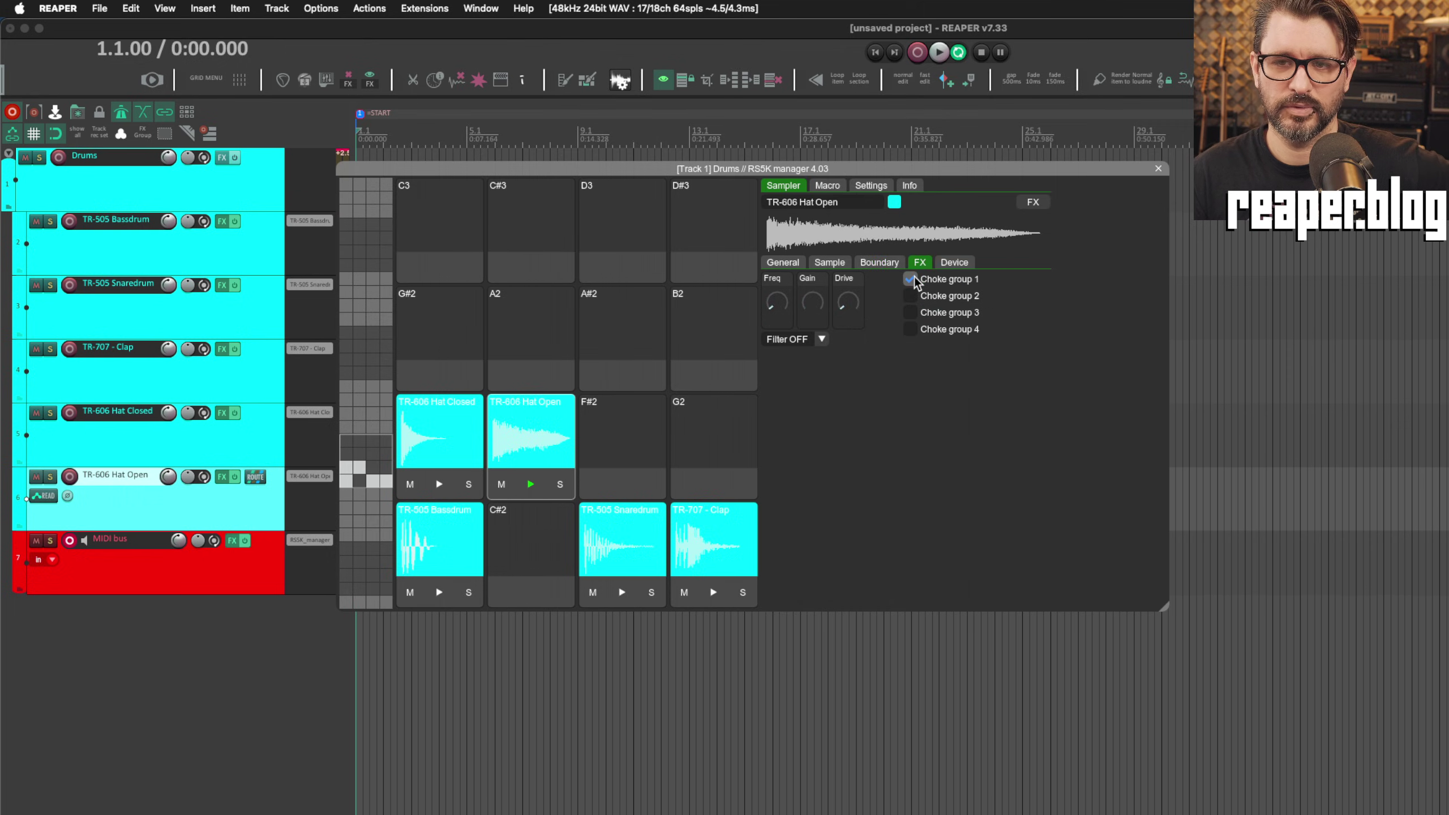
pyautogui.click(911, 279)
pyautogui.click(912, 279)
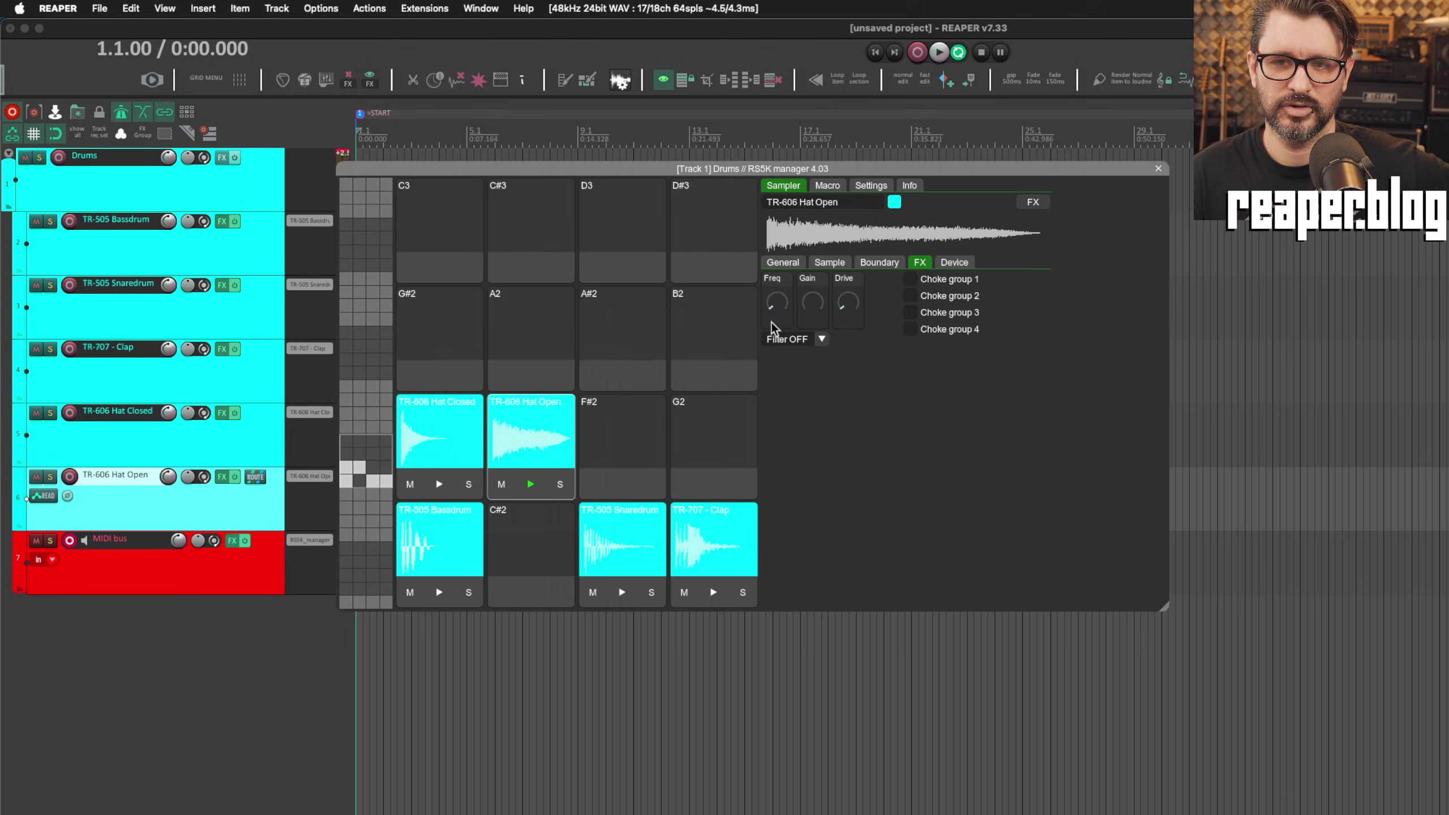
pyautogui.click(423, 427)
# Step: Move the RS5K manager window aside and examine the MIDI bus track's MIDI input and its sends to the pad tracks
pyautogui.moveTo(409, 562); pyautogui.dragTo(767, 545)
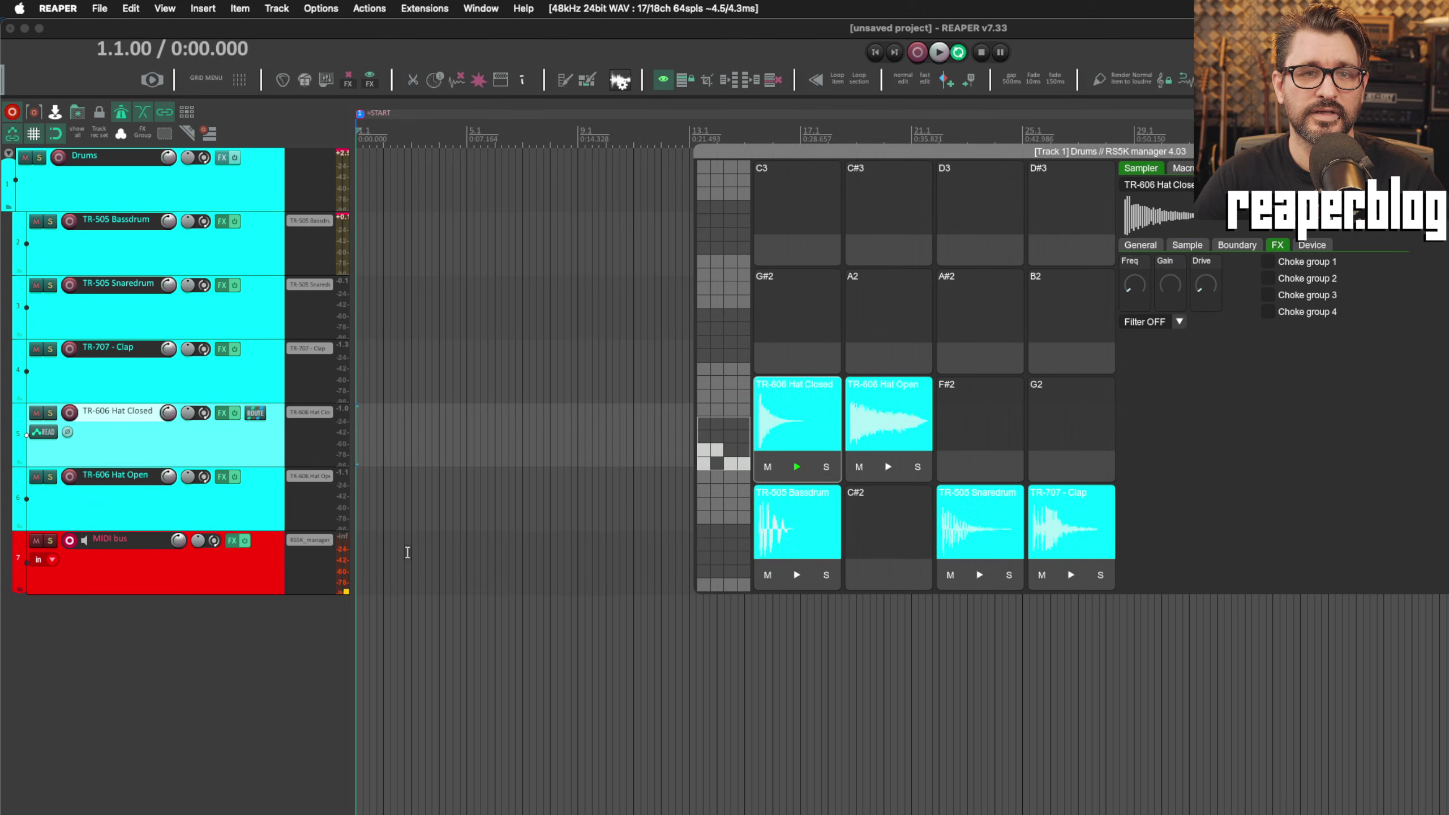
pyautogui.click(220, 582)
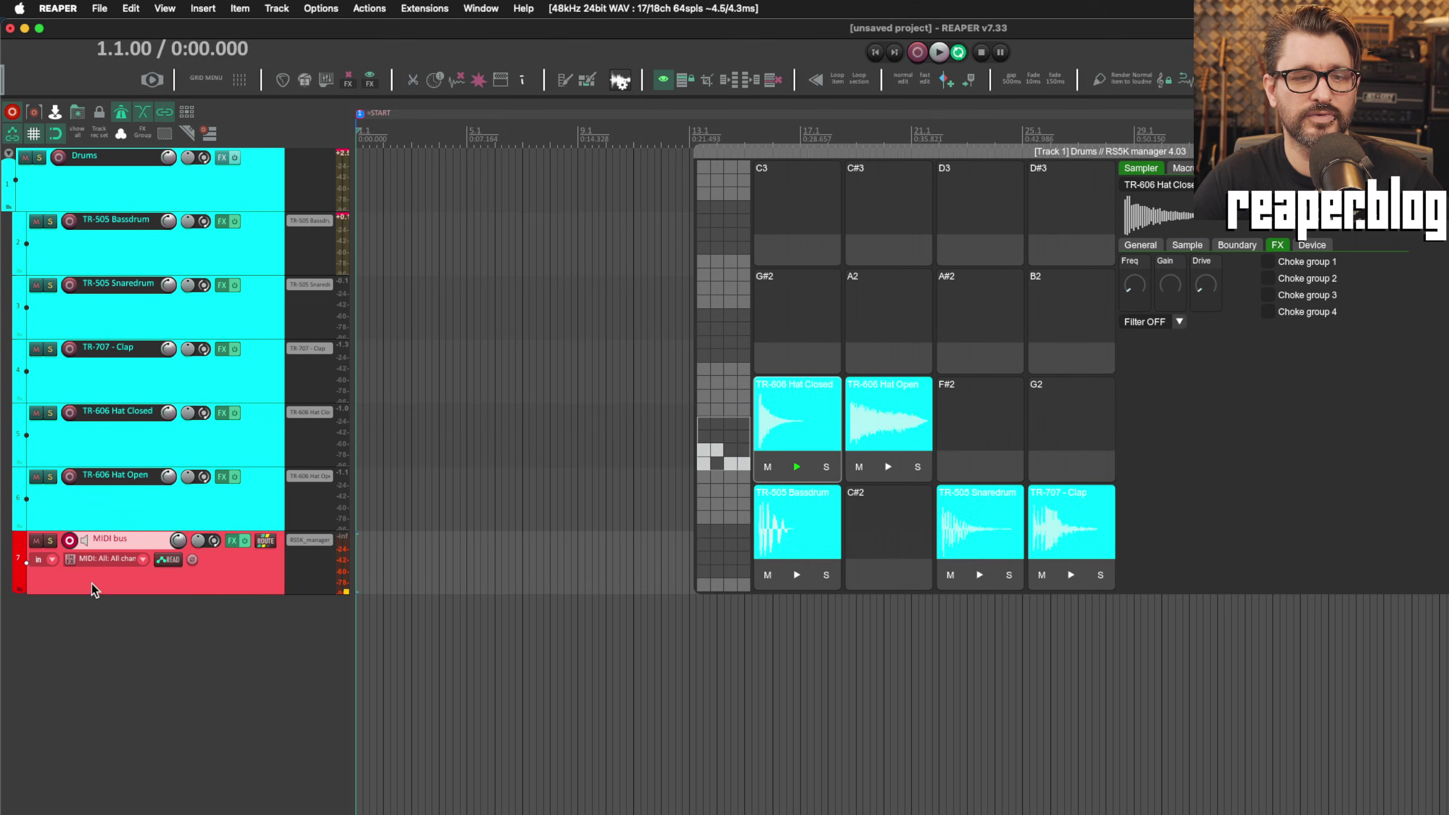
pyautogui.click(142, 559)
pyautogui.click(115, 624)
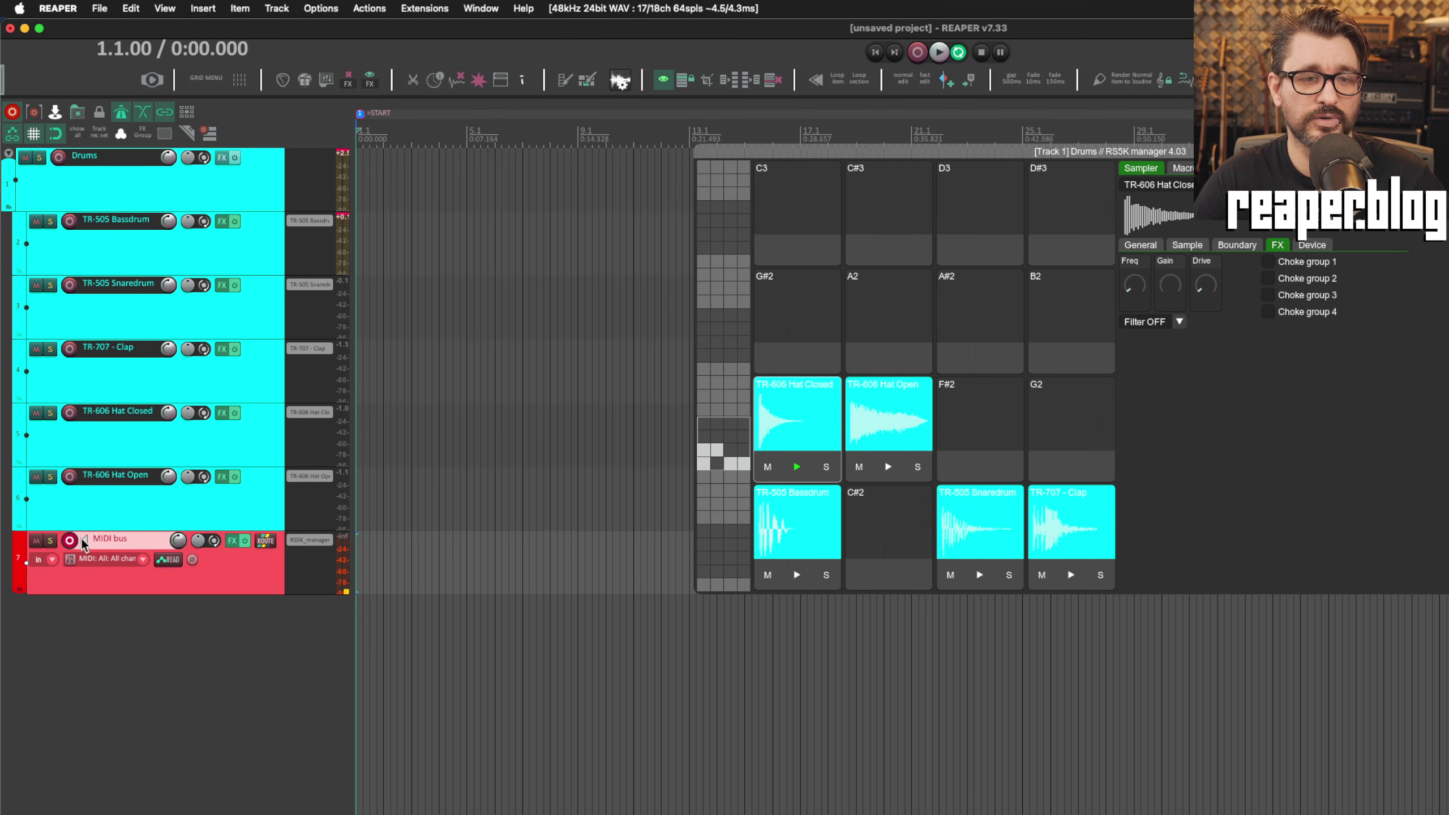
pyautogui.click(265, 541)
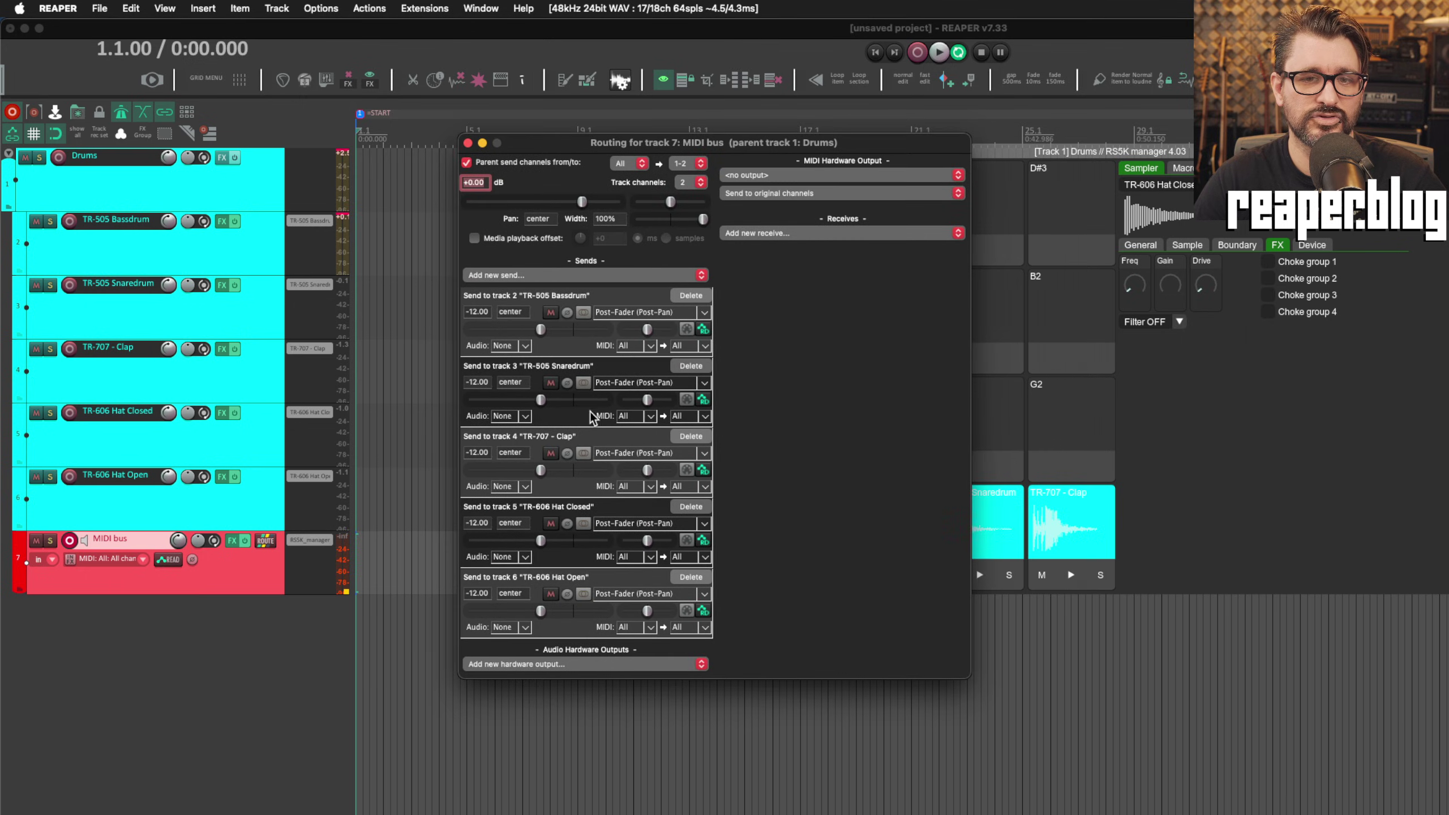
# Step: Close the routing window and inspect the pad tracks from TR-505 Bassdrum to TR-606 Hat Open
pyautogui.click(224, 268)
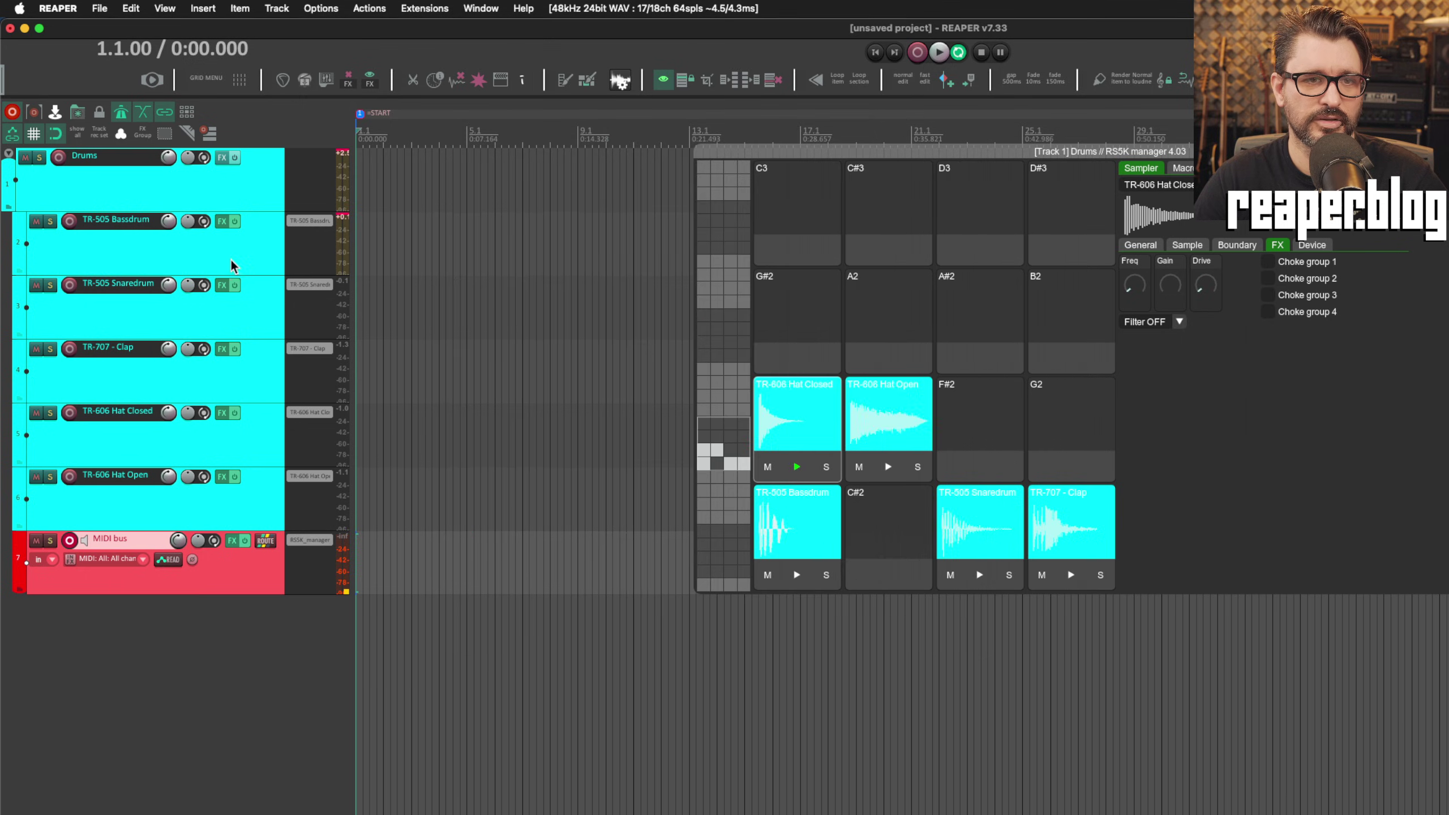
pyautogui.keyDown('shift'); pyautogui.click(232, 512); pyautogui.keyUp('shift')
pyautogui.click(184, 704)
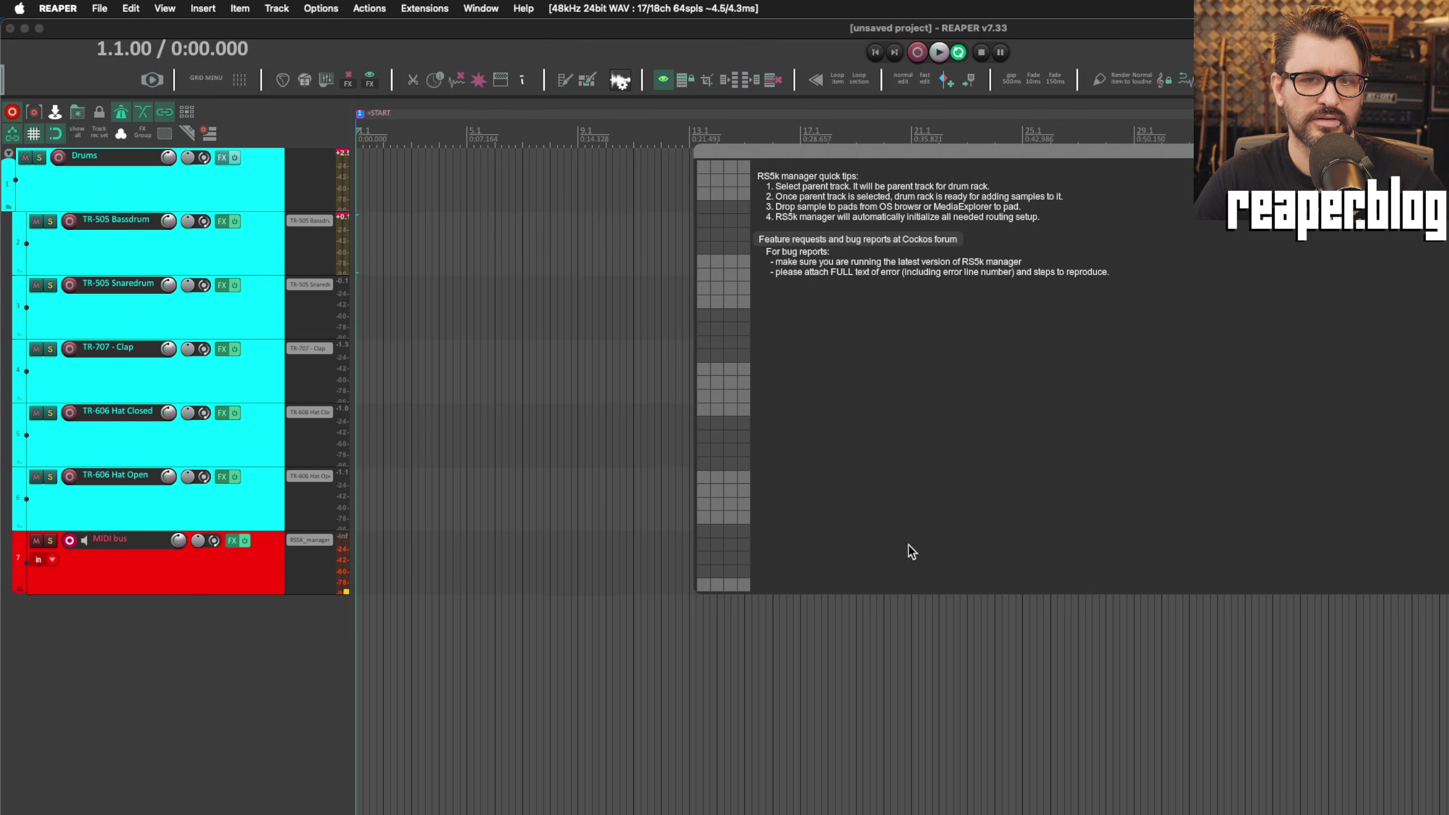
pyautogui.click(276, 249)
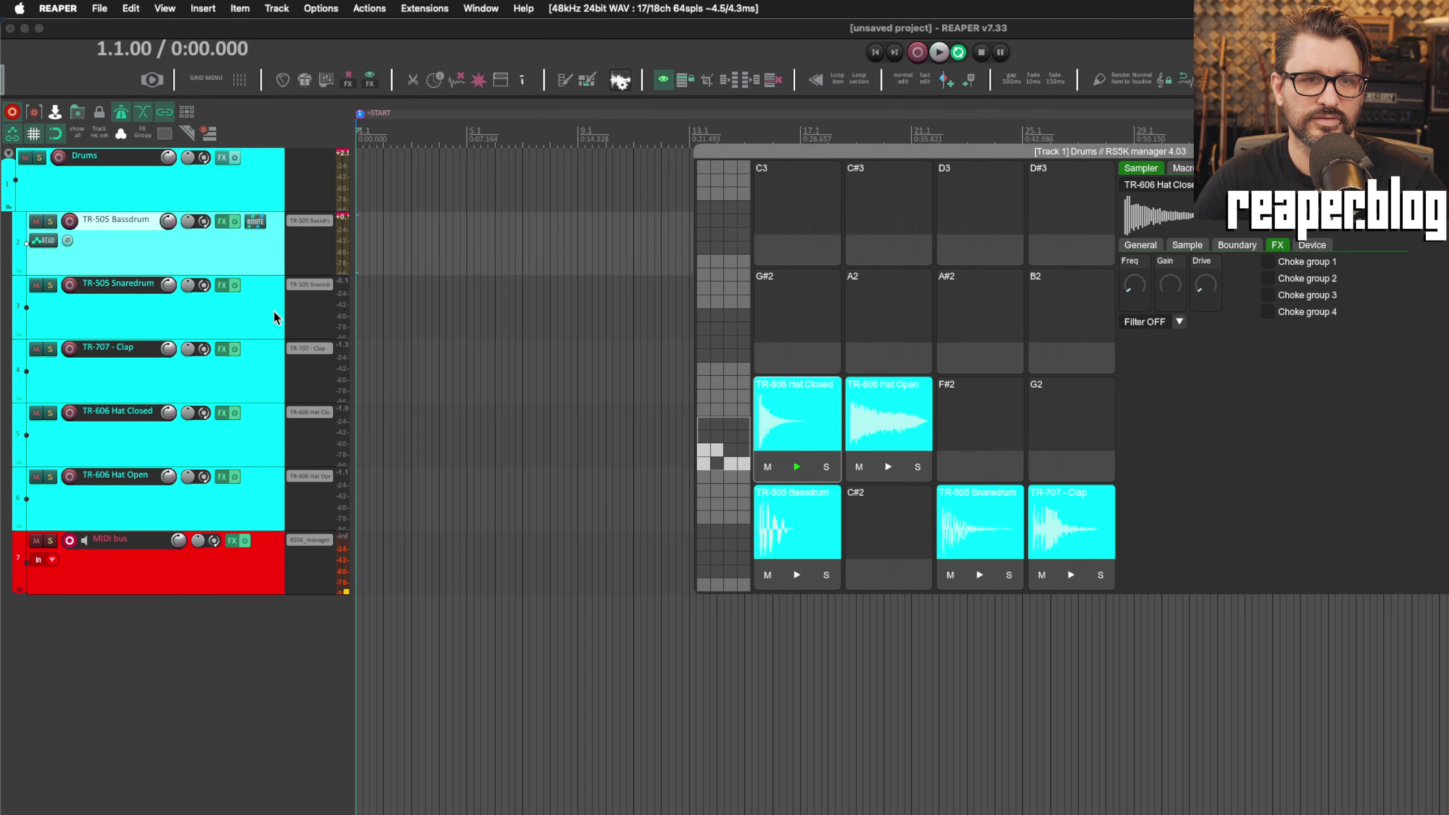
# Step: Record a MIDI drum part on the MIDI bus track from the project start
pyautogui.click(597, 578)
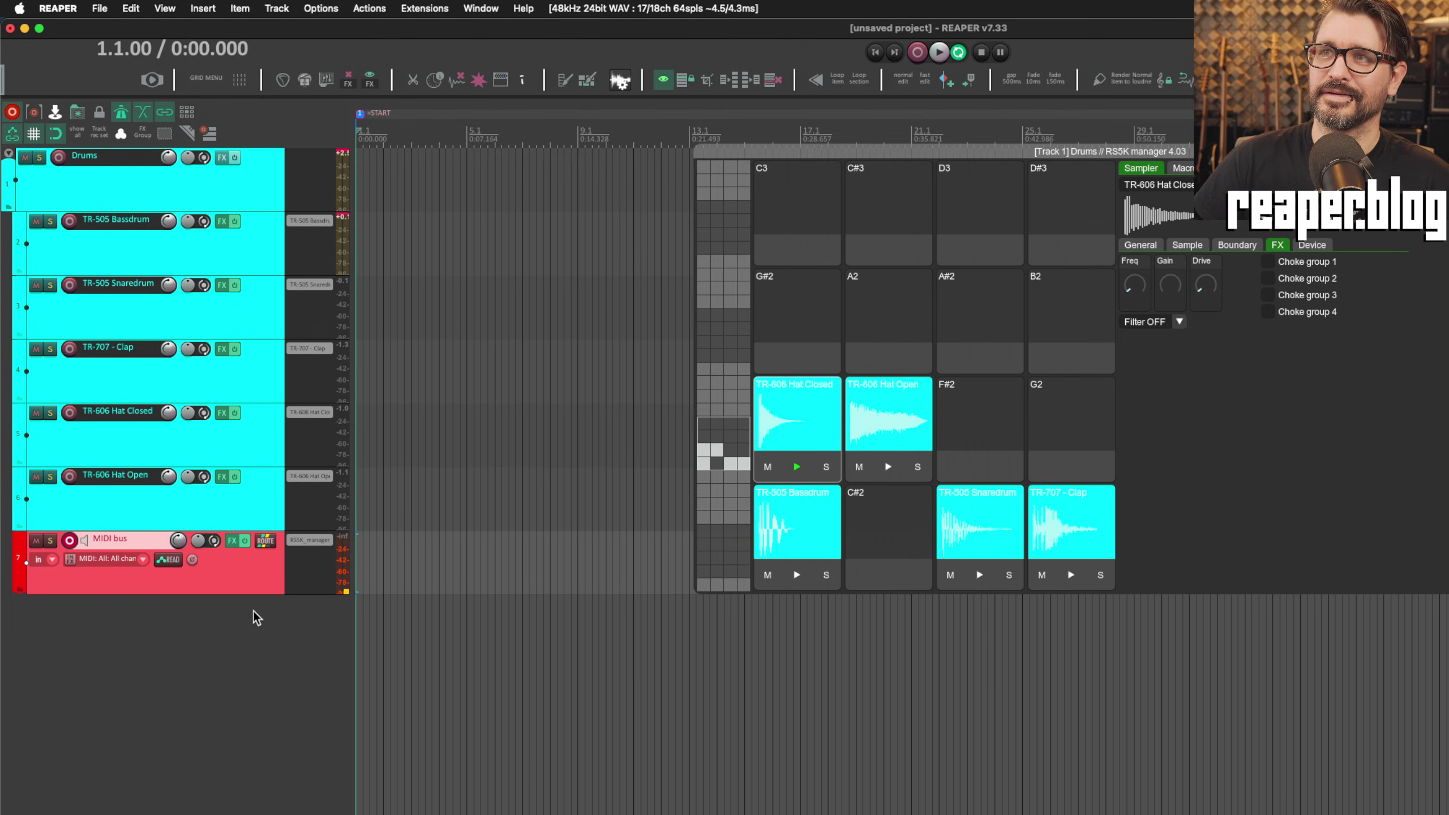
pyautogui.press('super+r')
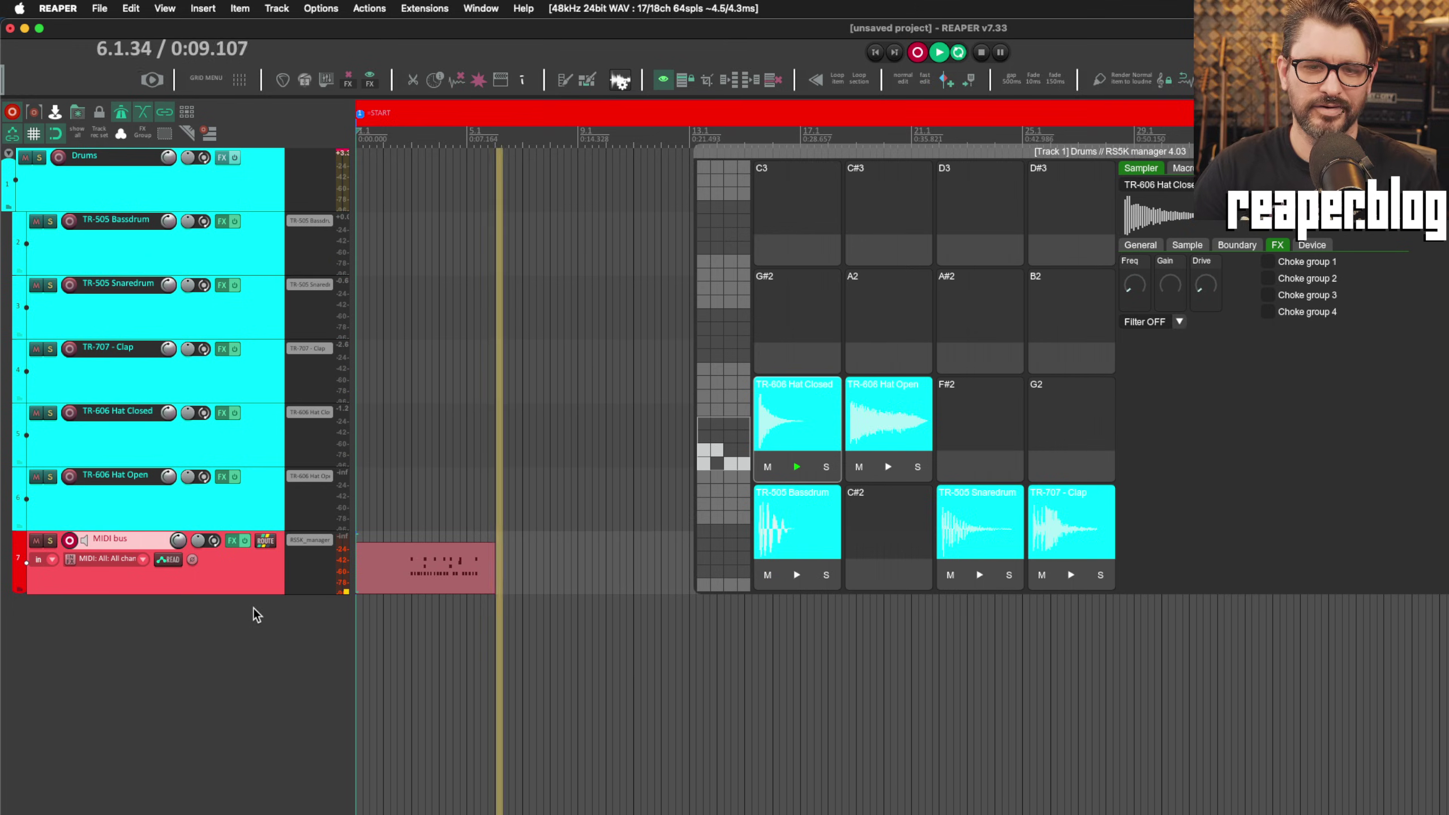
pyautogui.press('space')
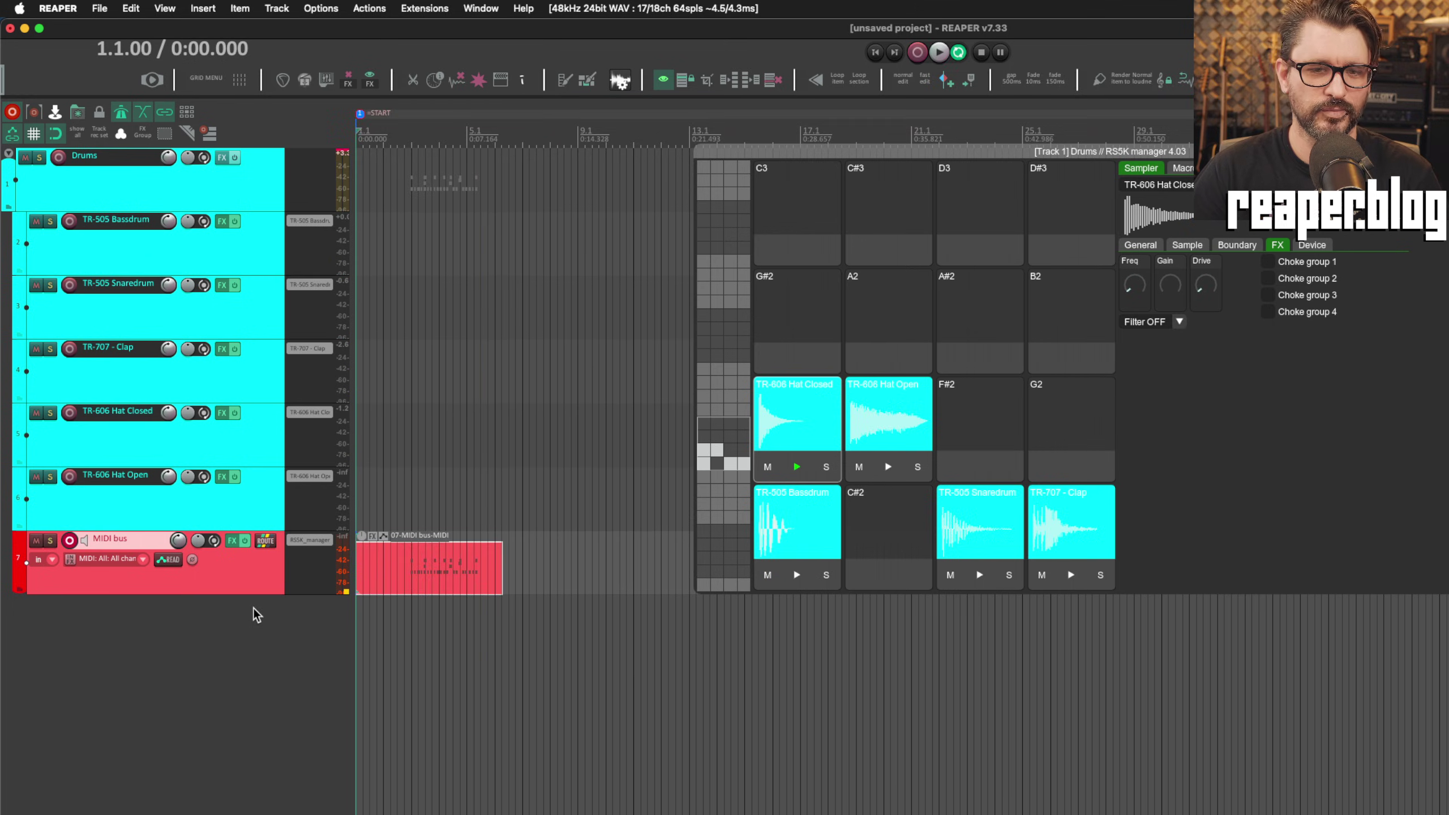
# Step: Open the recorded MIDI bus item in the MIDI editor with its named drum rows in view and the RS5K manager window moved clear
pyautogui.click(413, 594)
pyautogui.scroll(6, 536, 604)
pyautogui.doubleClick(524, 593)
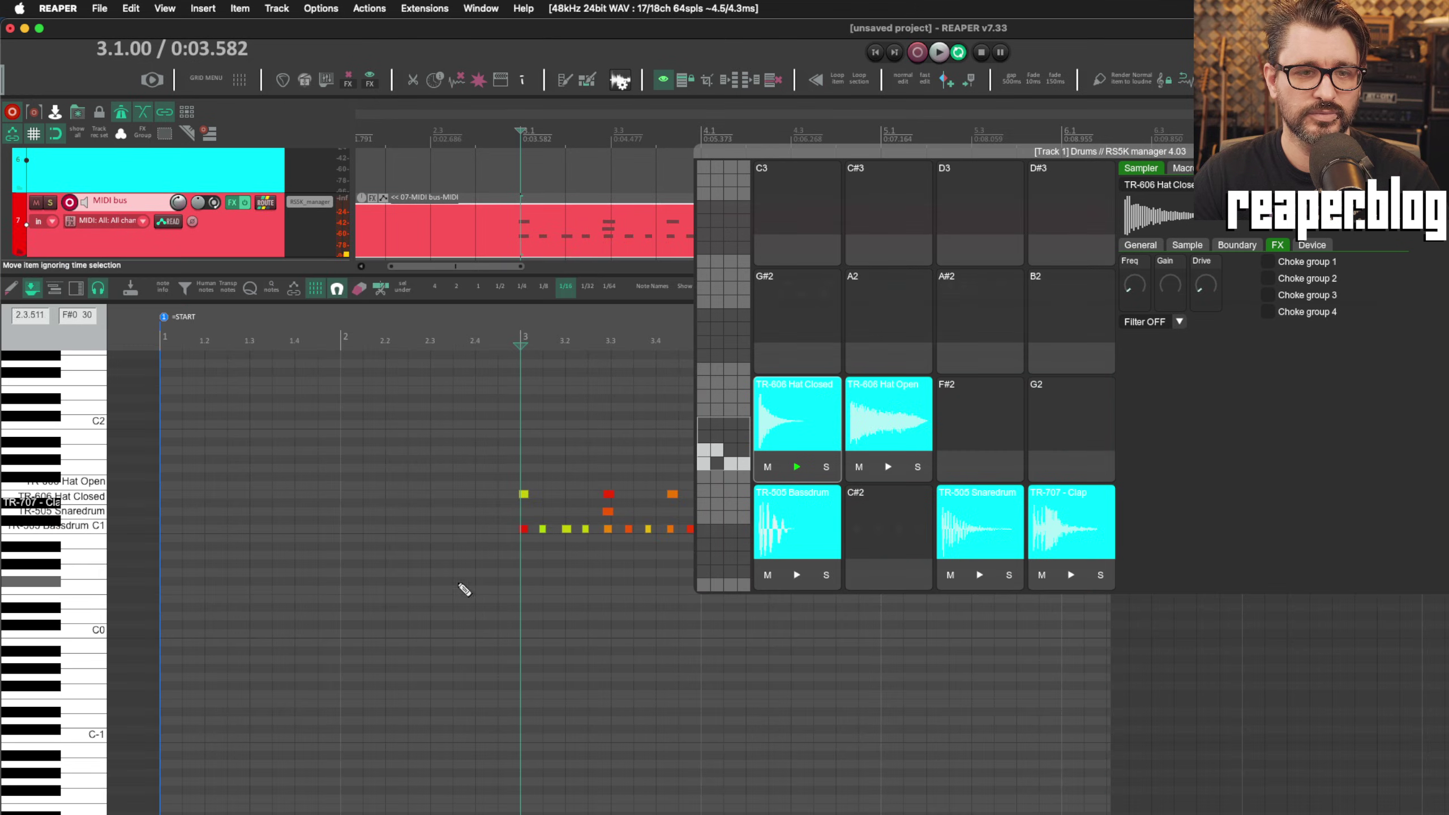
pyautogui.scroll(3, 568, 549)
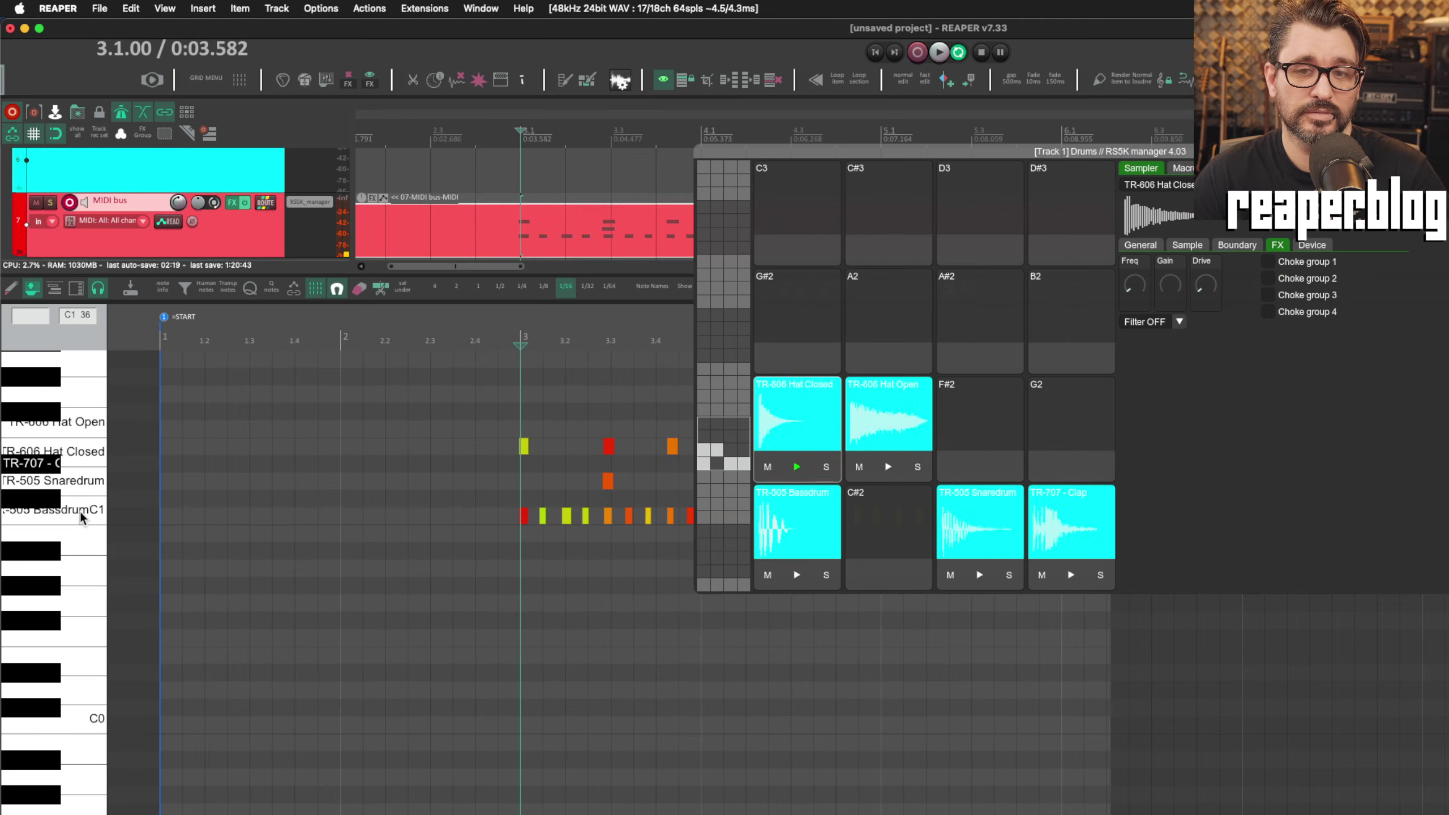
pyautogui.moveTo(765, 151); pyautogui.dragTo(1254, 162)
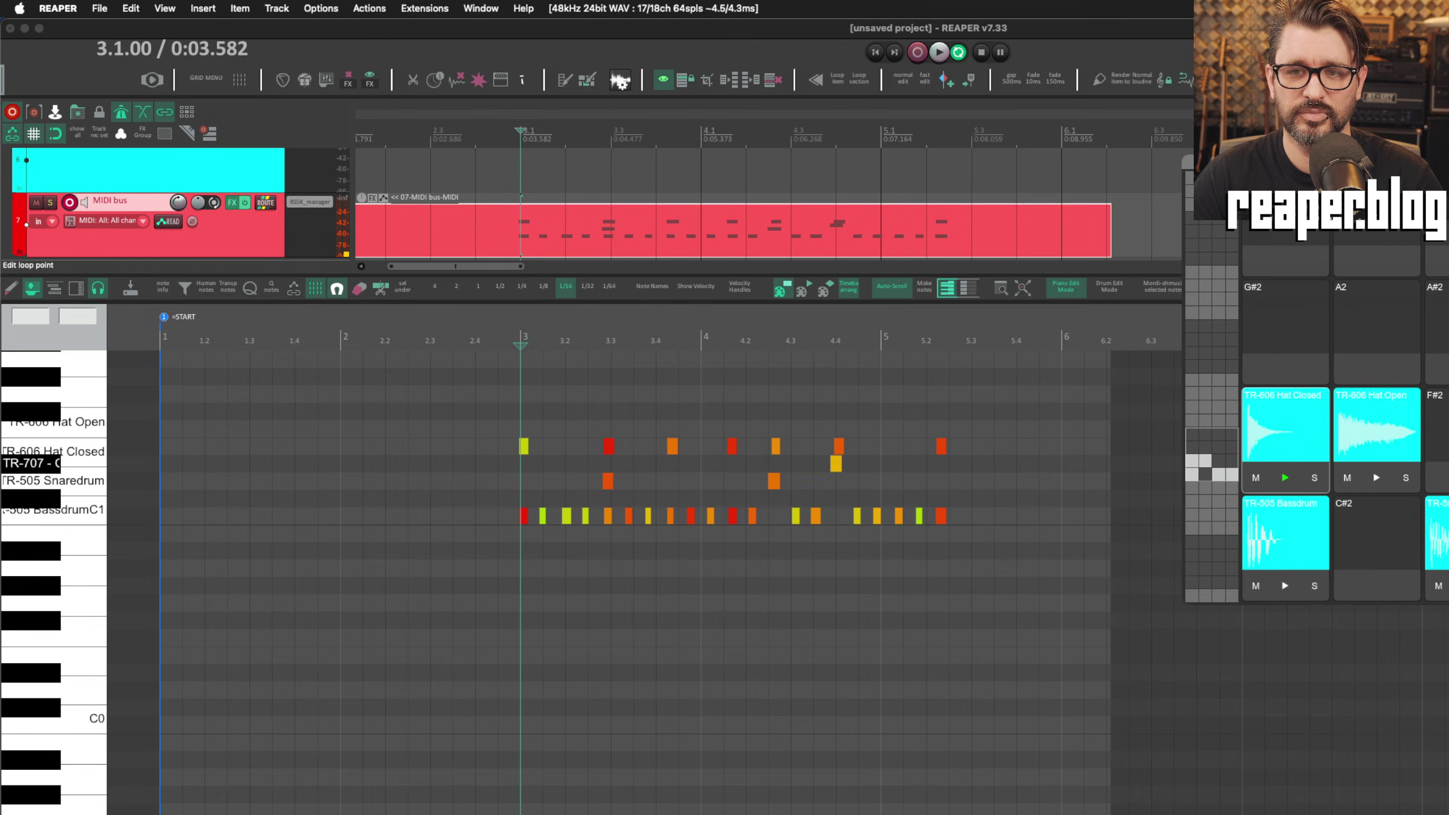
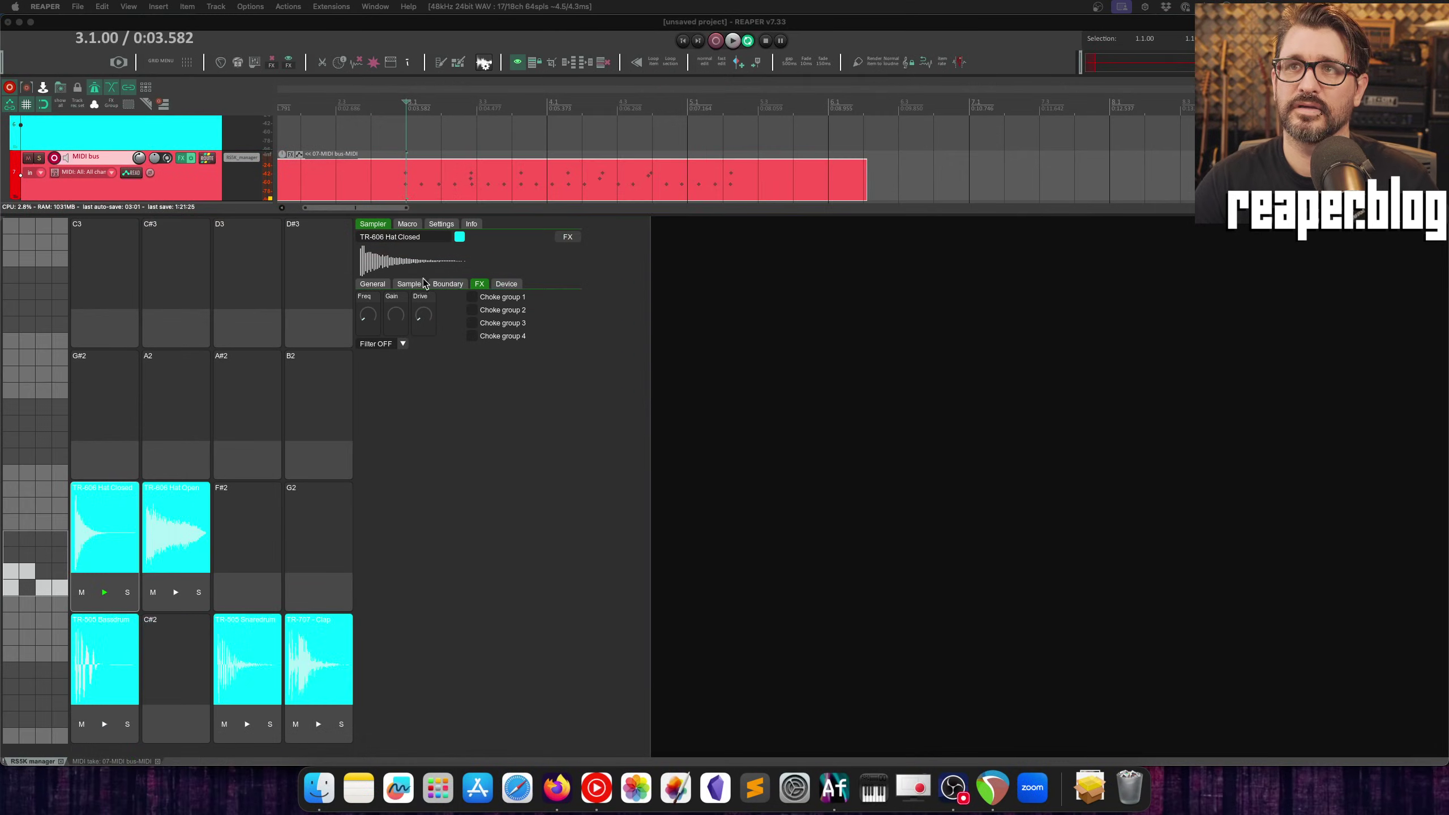
# Step: Undock the RS5K manager and dock it back alongside the MIDI editor
pyautogui.rightClick(37, 763)
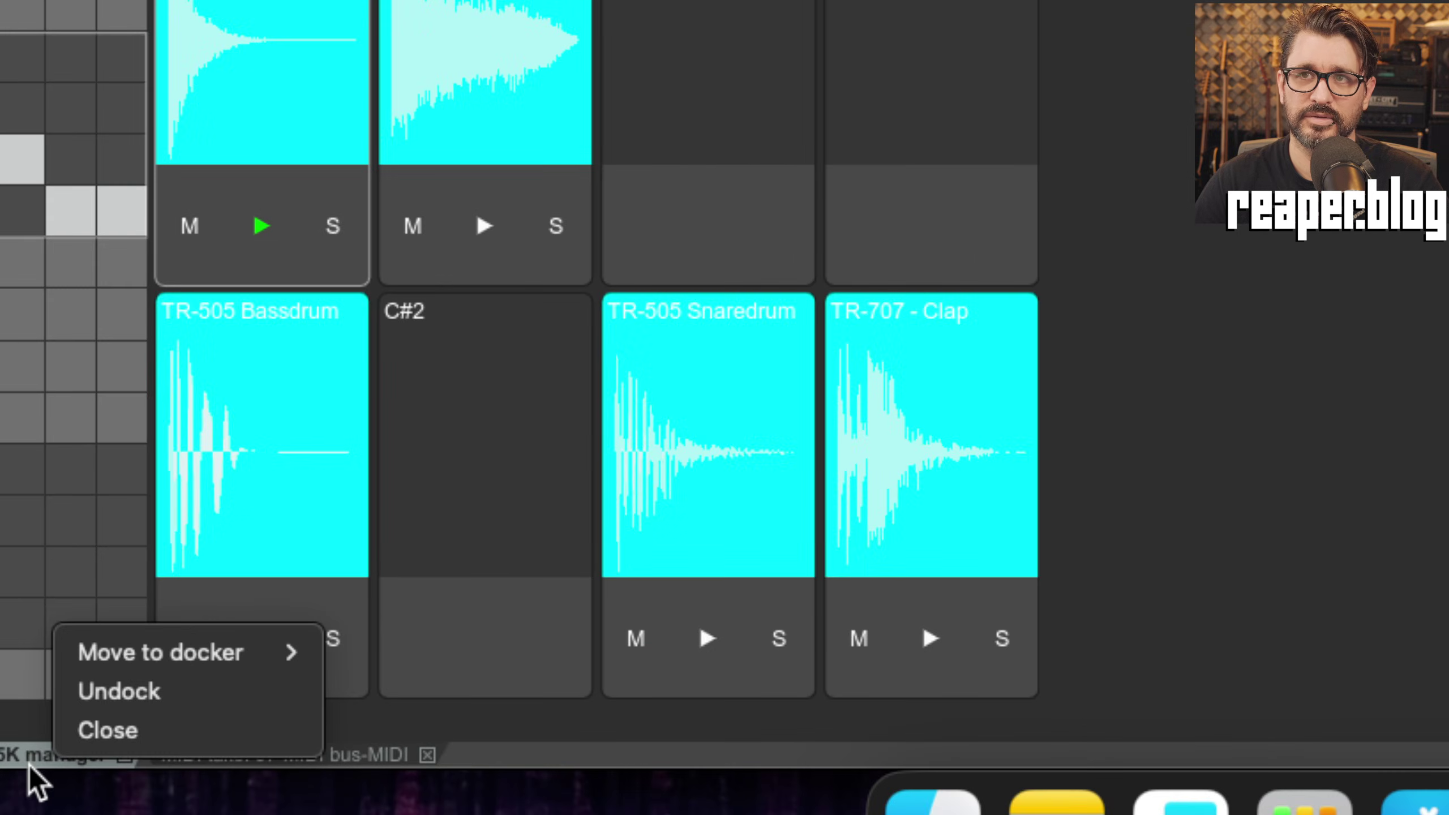
pyautogui.click(107, 692)
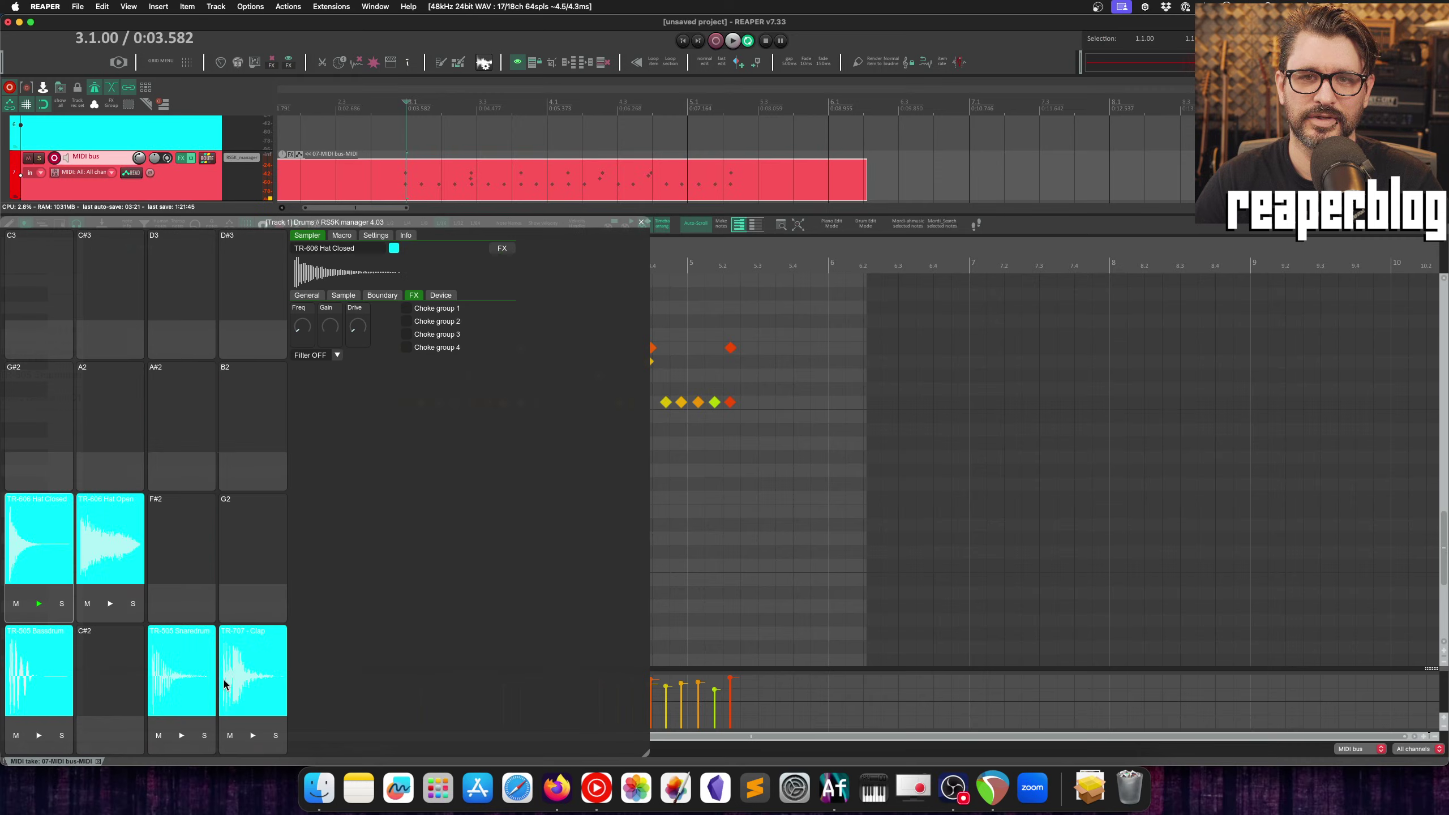
pyautogui.moveTo(455, 221); pyautogui.dragTo(725, 485)
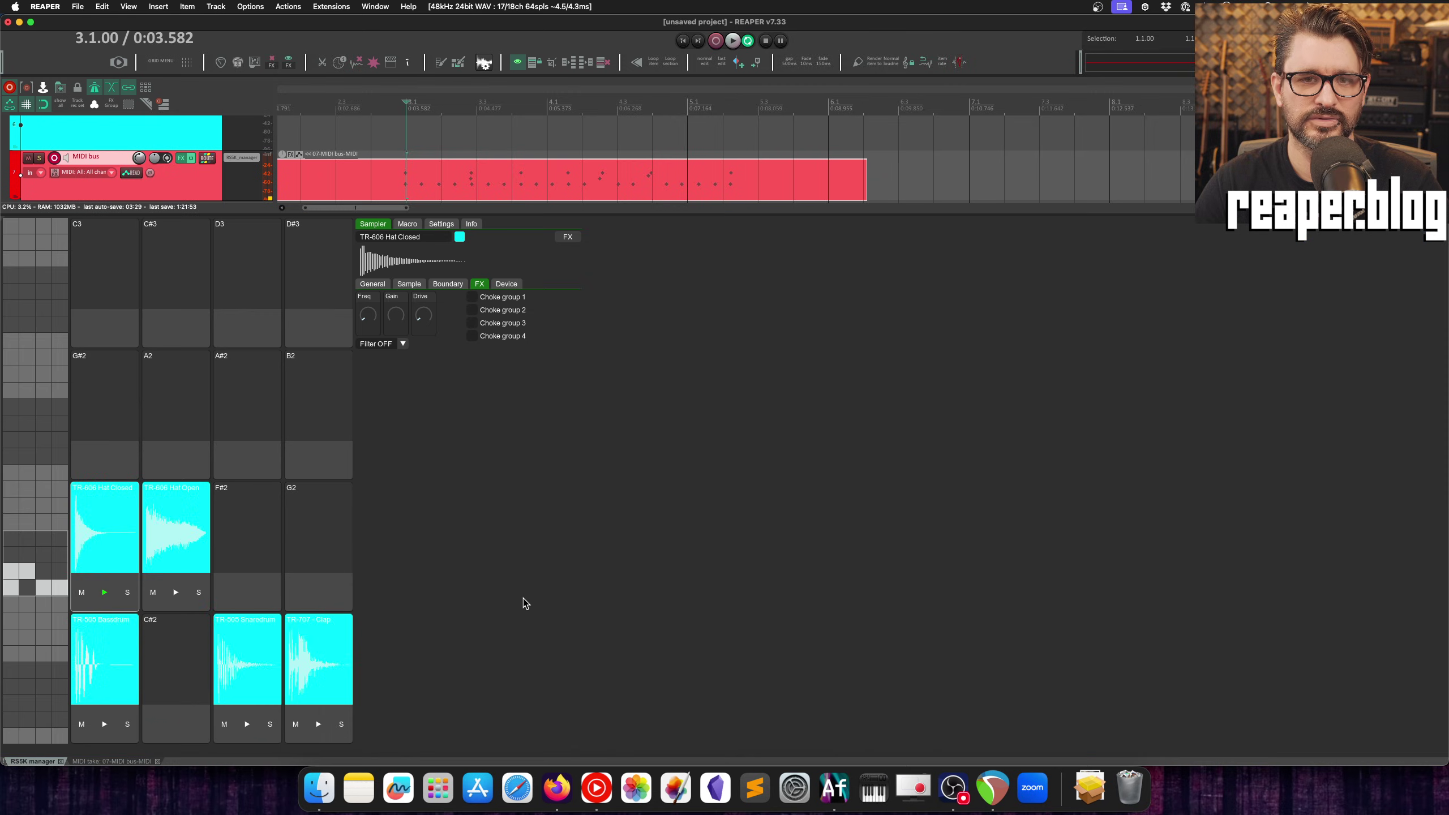
# Step: Undock the RS5K manager into a floating window and move it up over the arrange view
pyautogui.rightClick(29, 761)
pyautogui.click(137, 741)
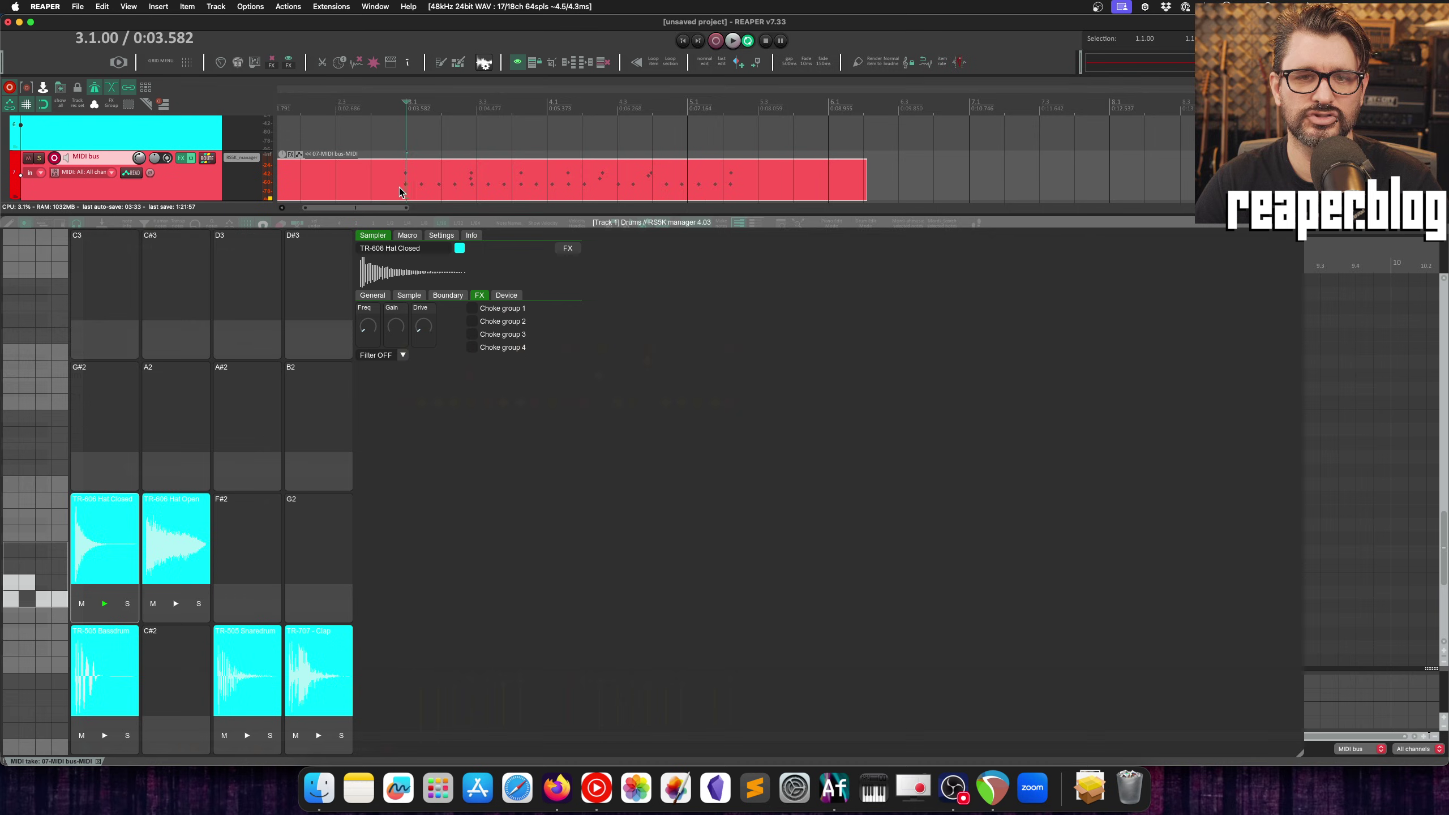
pyautogui.moveTo(314, 216); pyautogui.dragTo(417, 85)
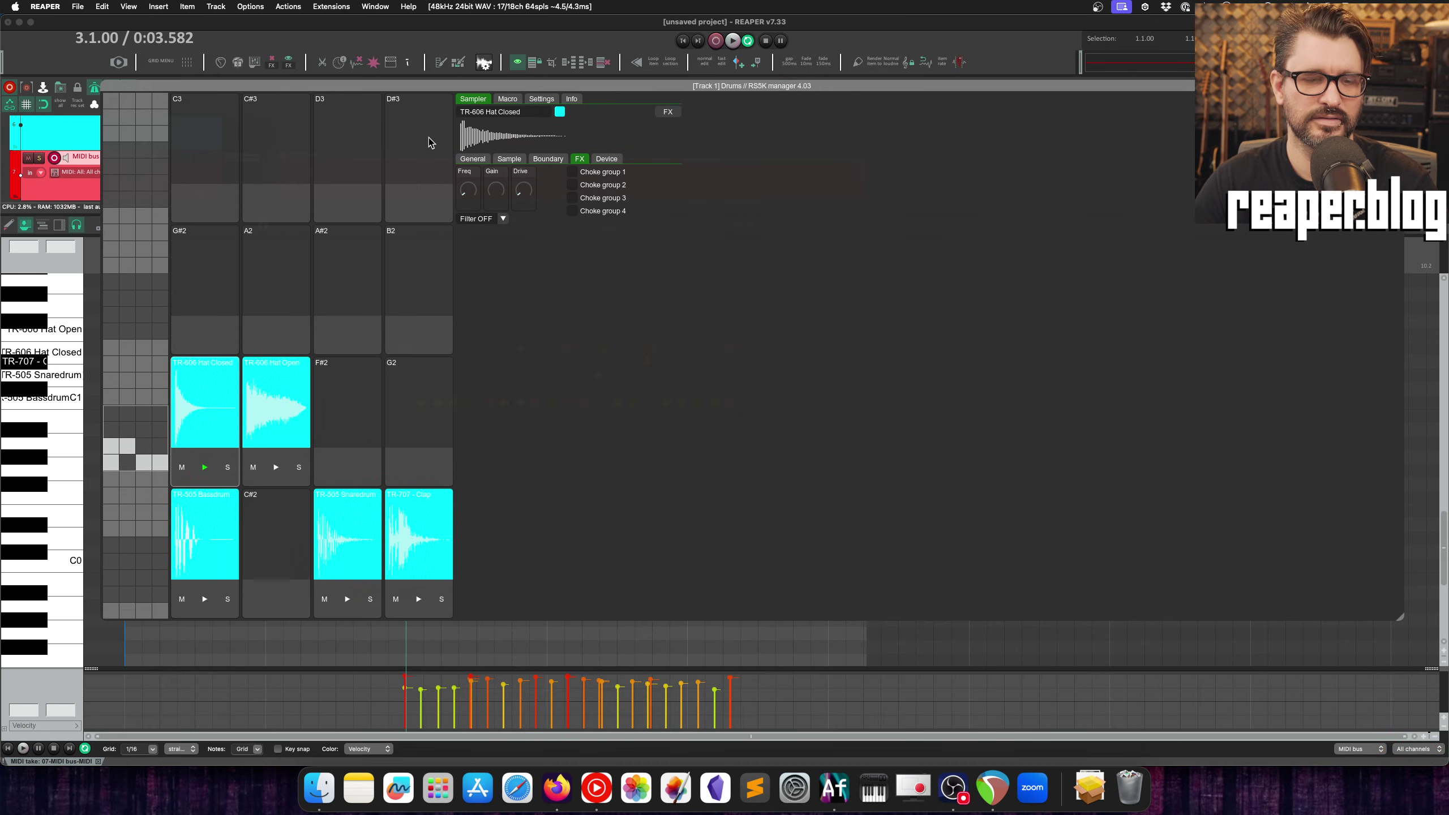
# Step: Close the MIDI editor and shrink the floating RS5K manager to a compact pad grid above the recorded MIDI item
pyautogui.press('Escape')
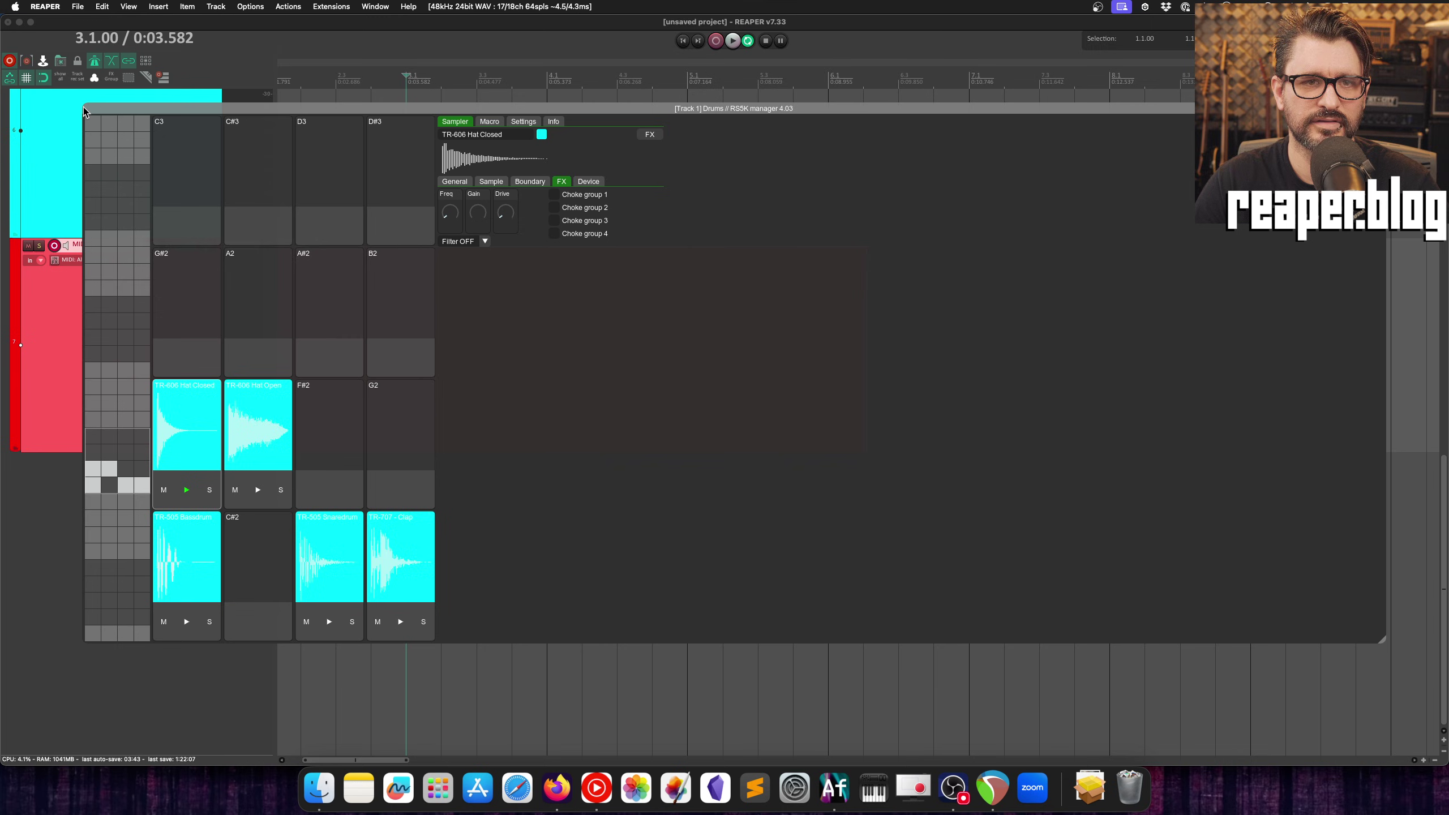
pyautogui.moveTo(1386, 641); pyautogui.dragTo(282, 209)
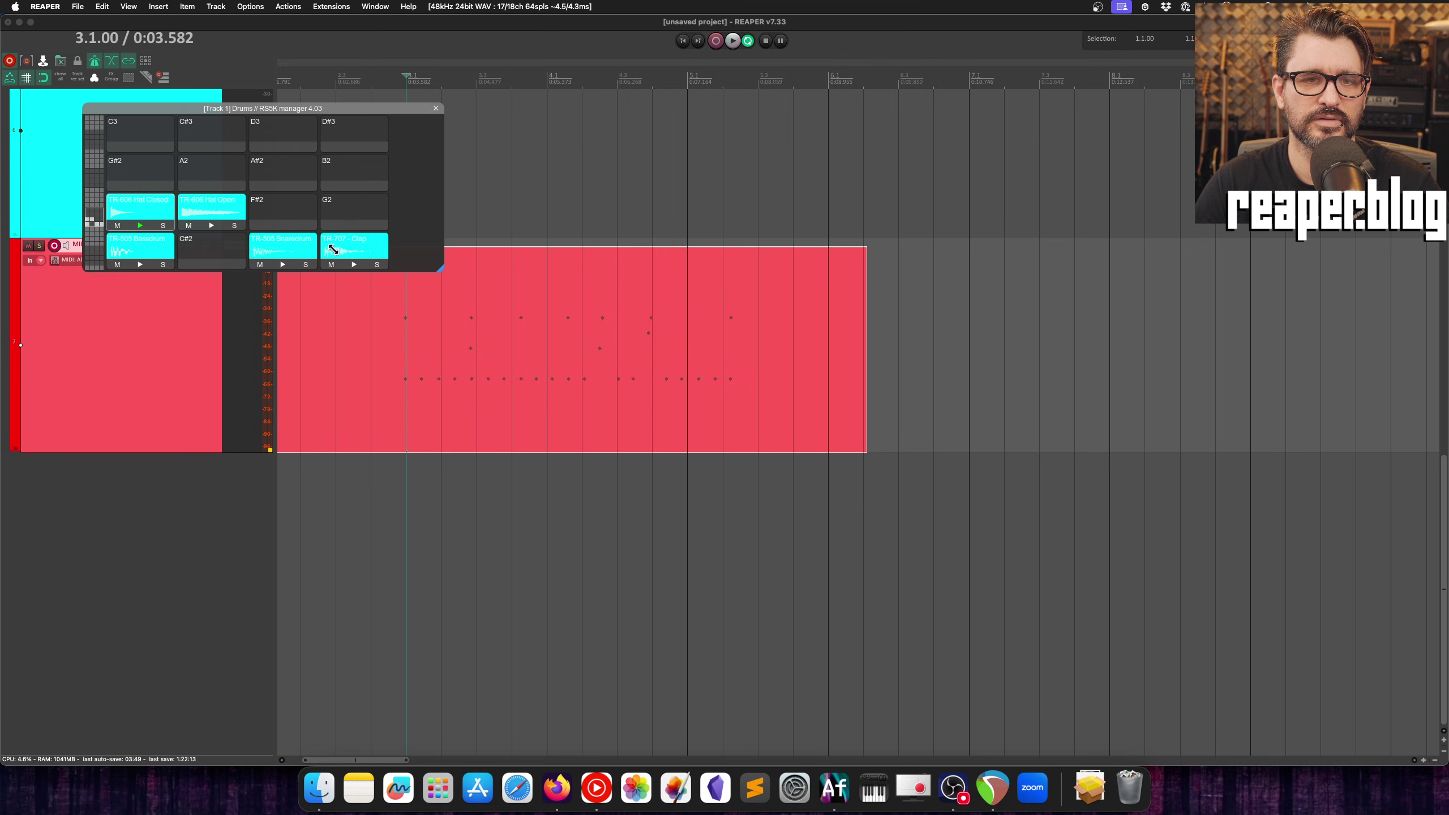
pyautogui.moveTo(351, 108); pyautogui.dragTo(603, 141)
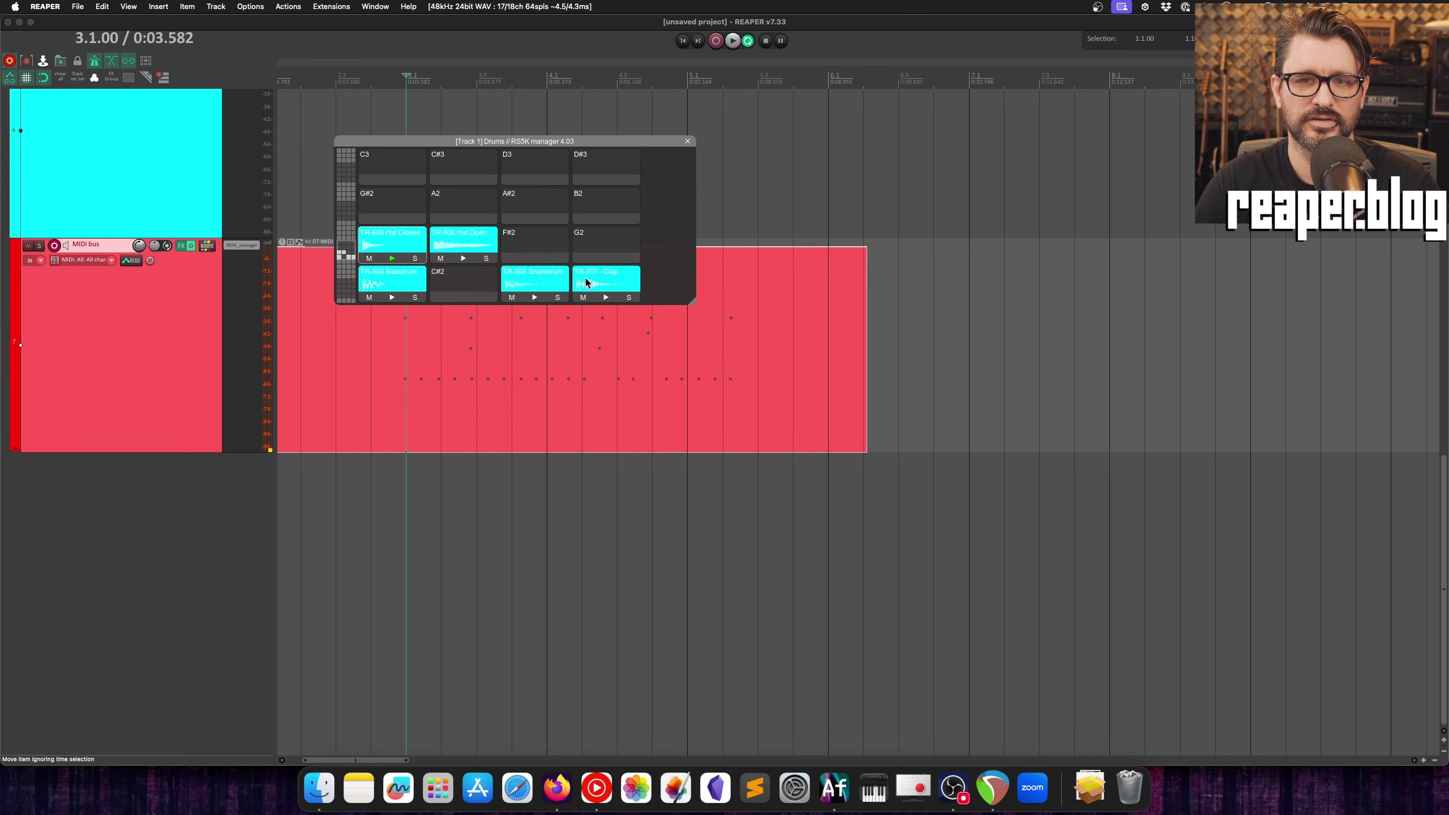
# Step: Enlarge the floating RS5K manager to fit the sampler controls beside larger pads, and select the TR-505 Snaredrum pad
pyautogui.click(607, 294)
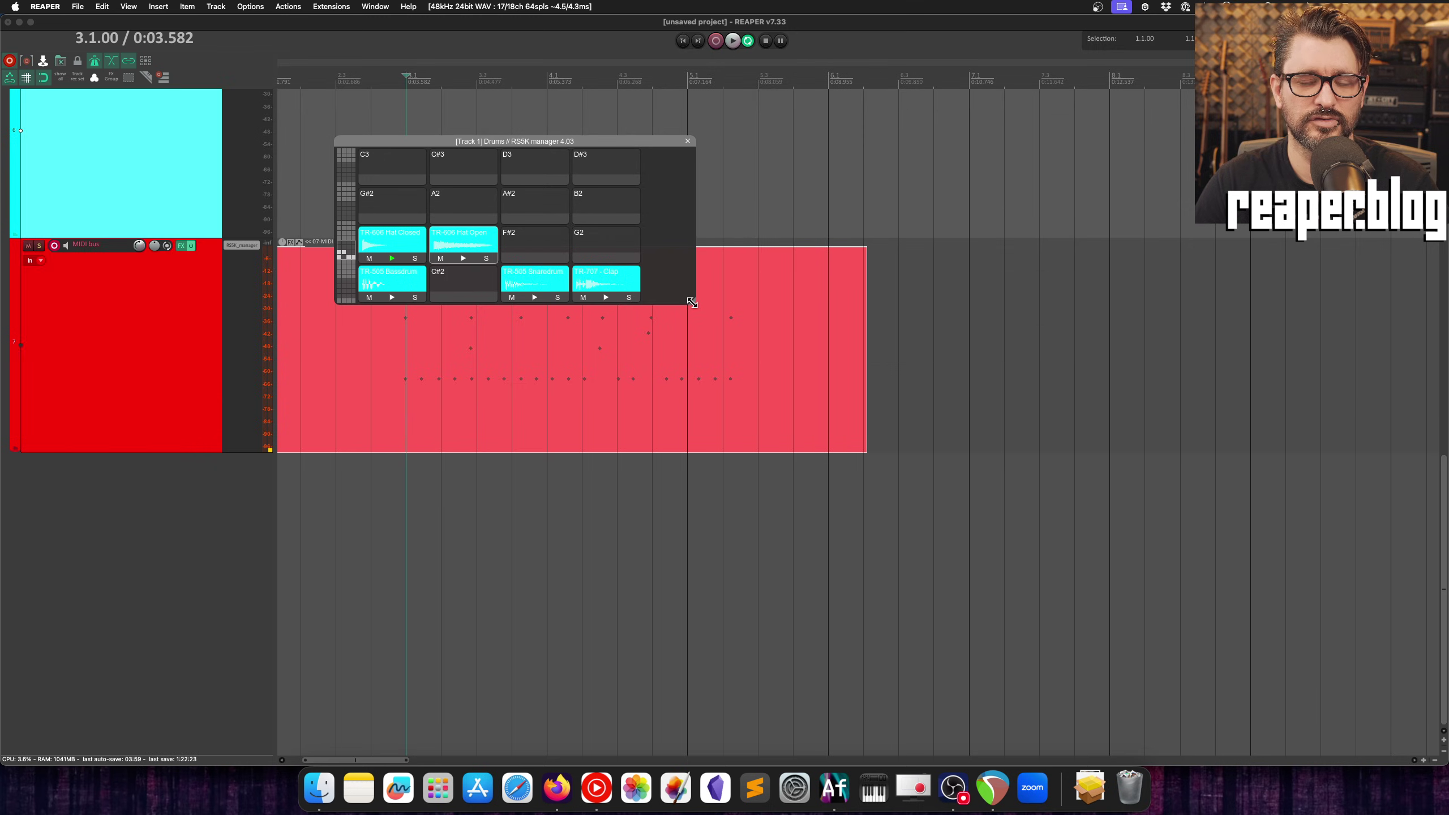
pyautogui.moveTo(692, 301); pyautogui.dragTo(900, 300)
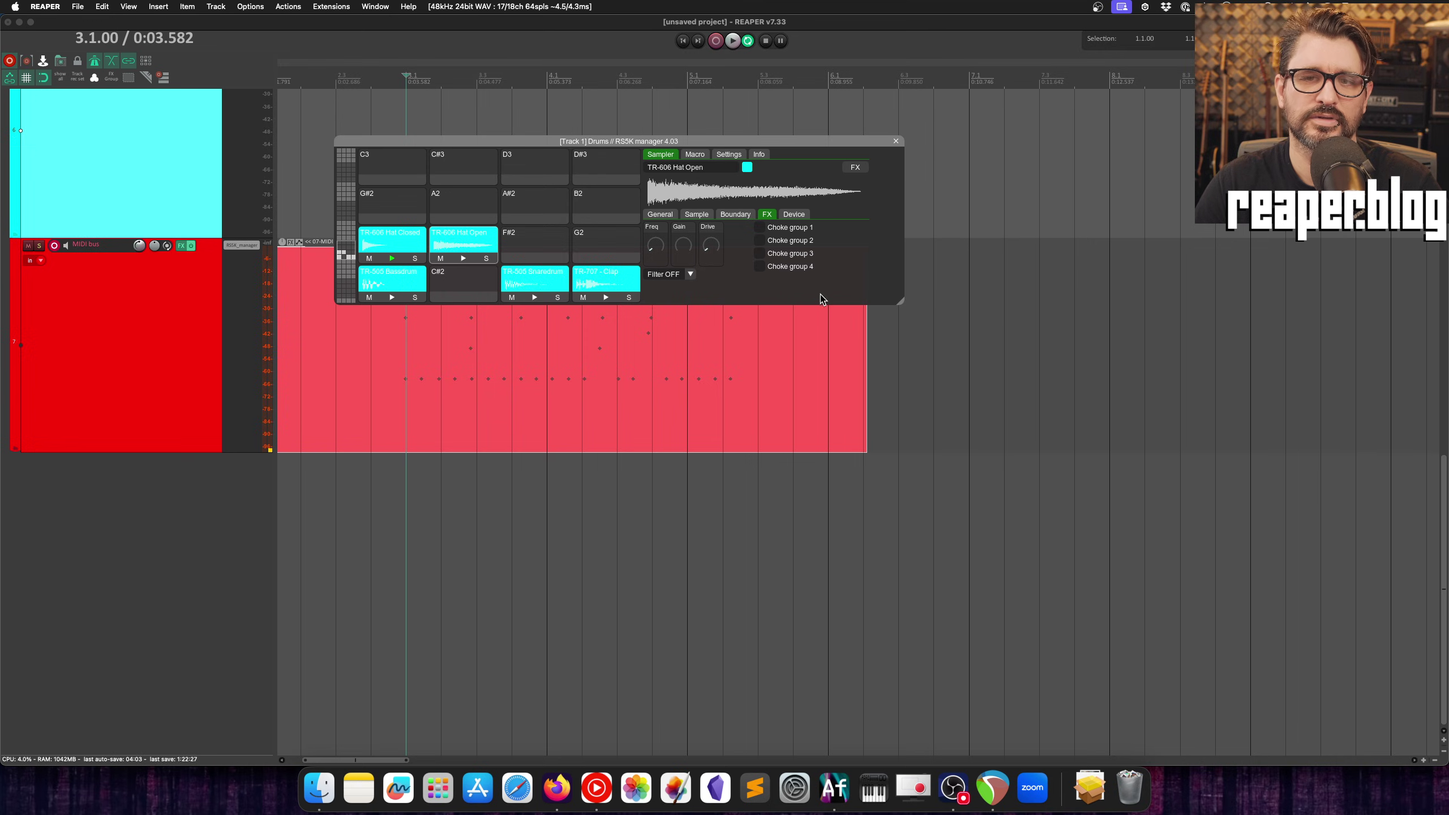
pyautogui.click(560, 277)
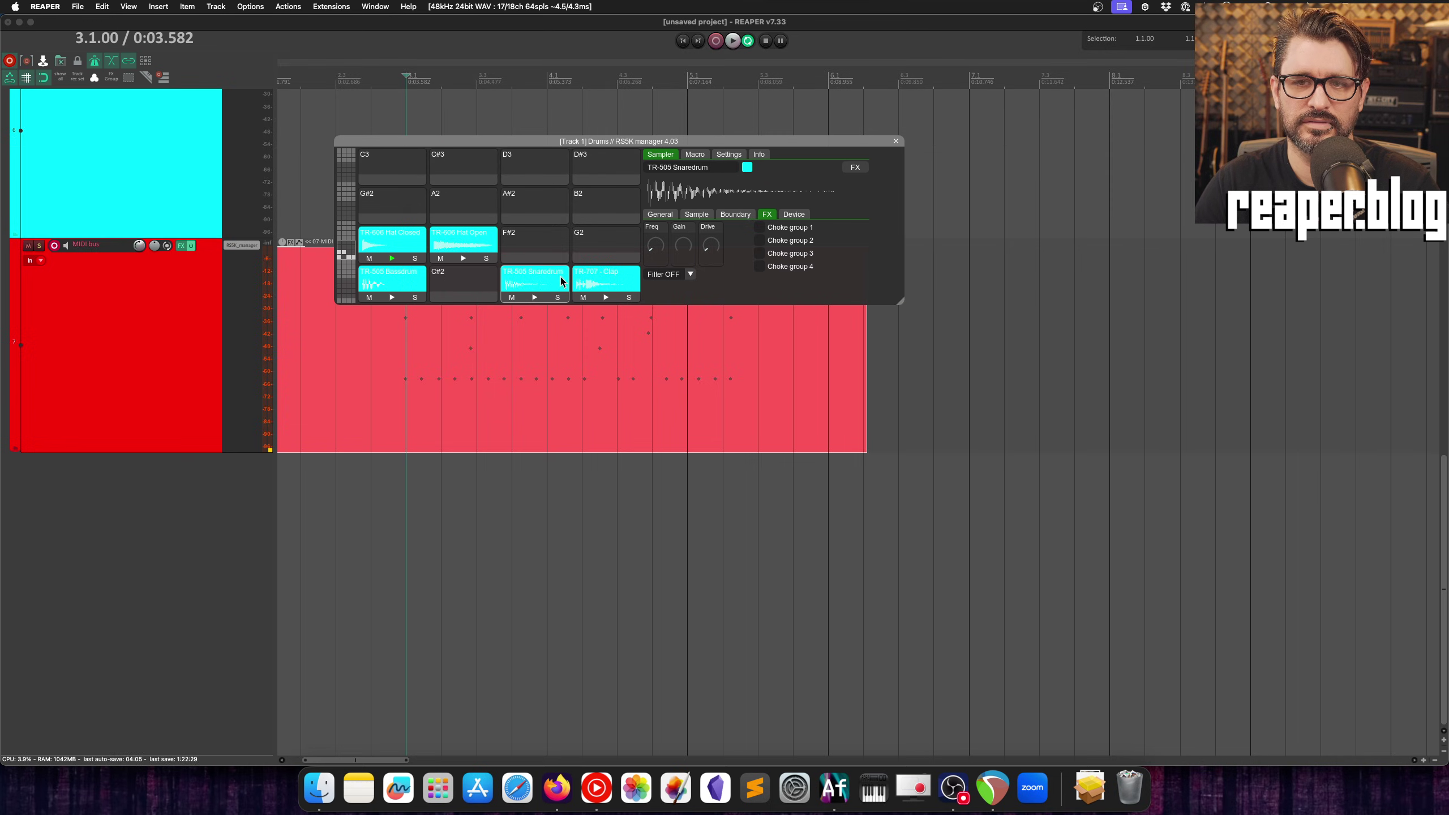
pyautogui.moveTo(900, 303); pyautogui.dragTo(1021, 537)
# Step: In the RS5K manager settings, toggle sticking the current rack to this project on and off, reselect the Drums track, and leave it enabled
pyautogui.click(758, 154)
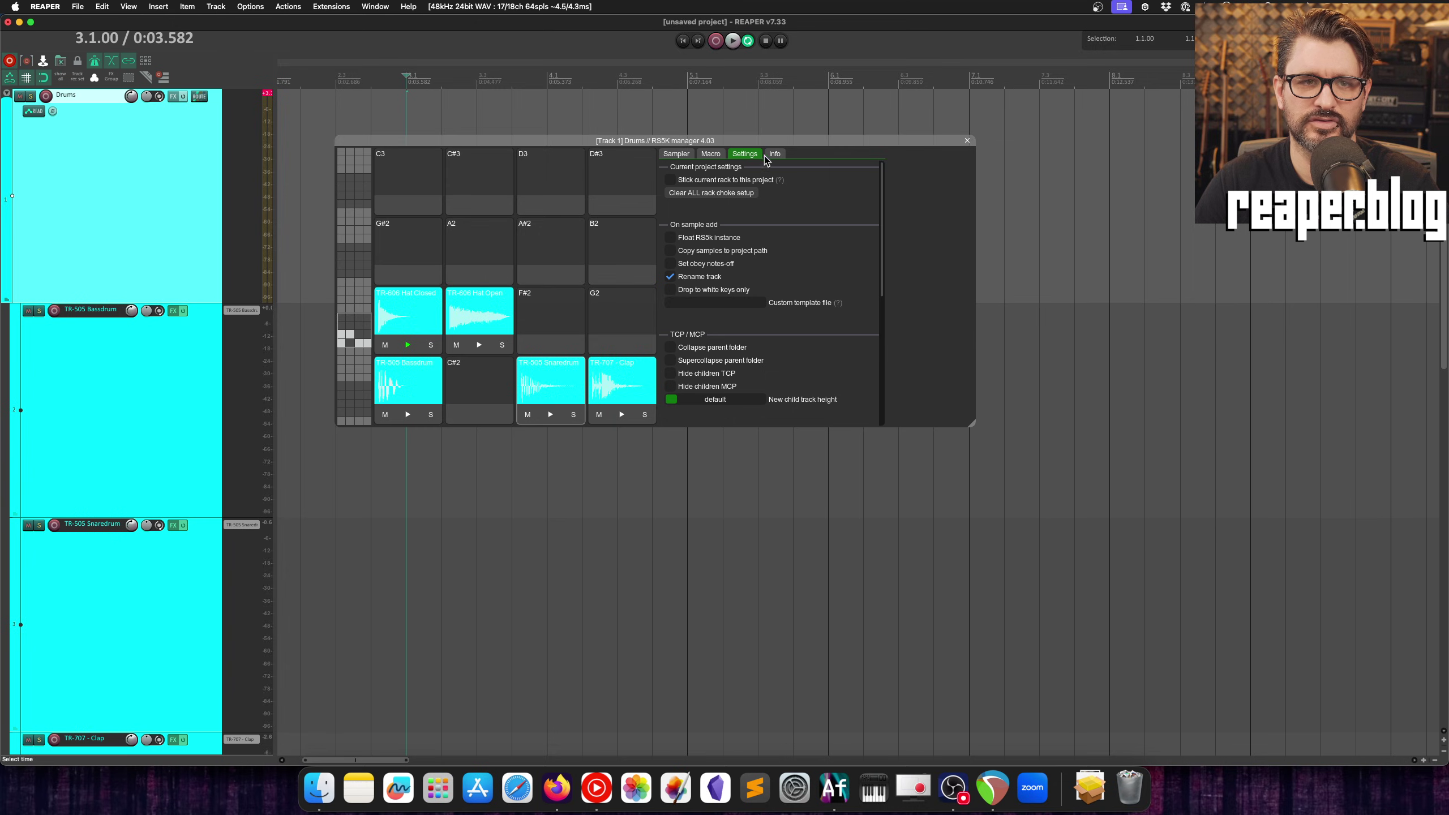
pyautogui.click(671, 180)
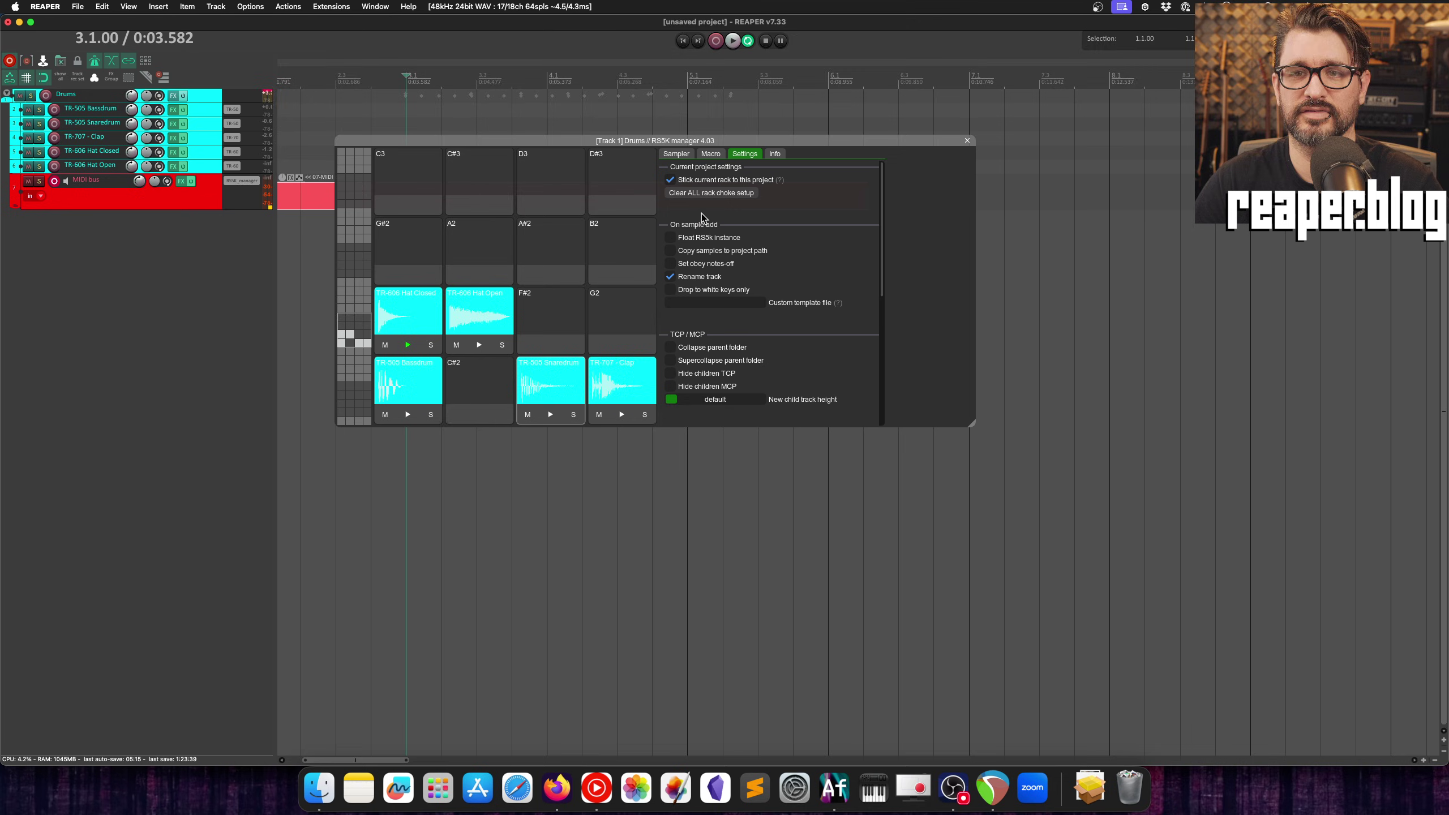
pyautogui.click(670, 180)
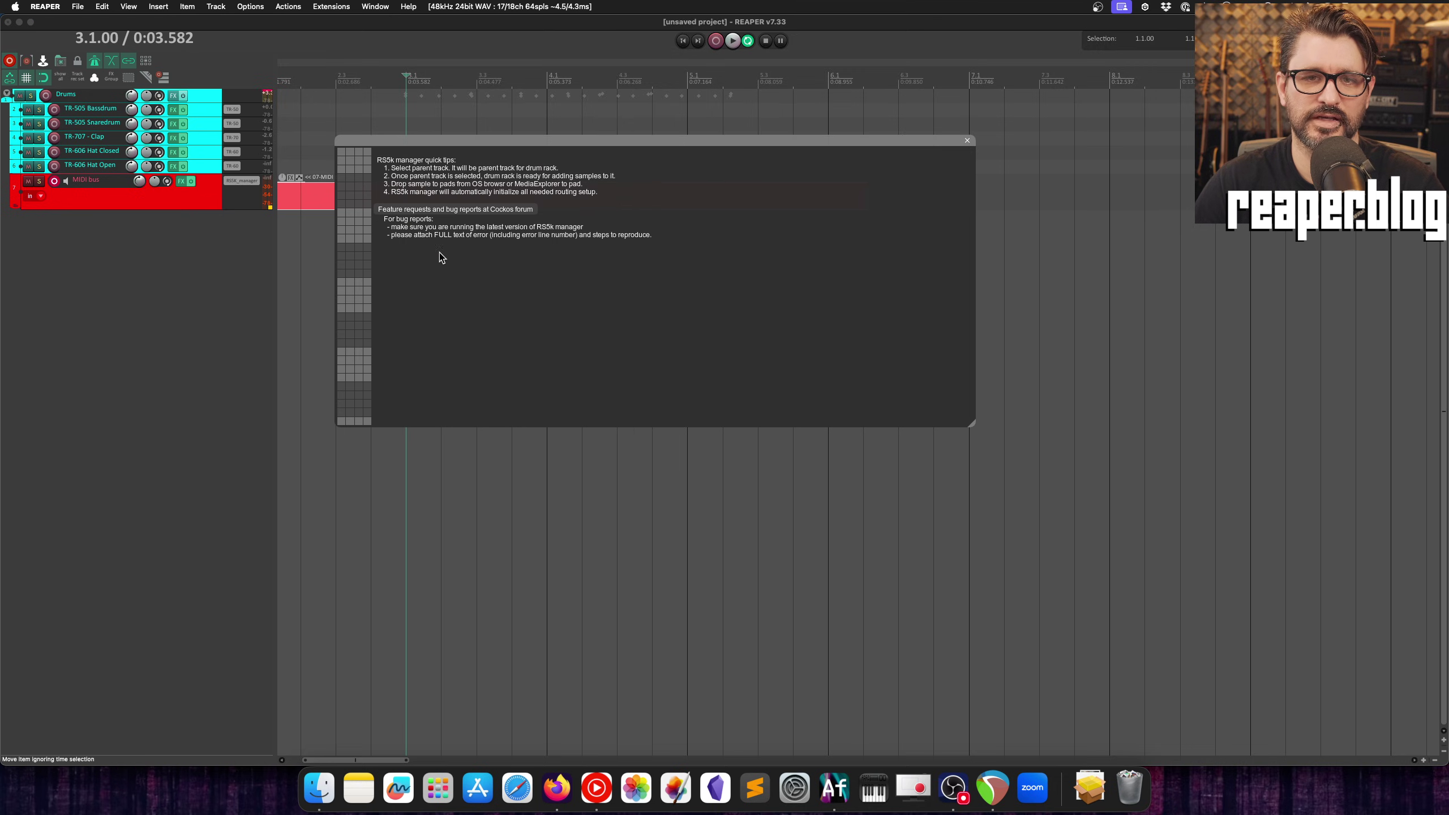
pyautogui.click(211, 97)
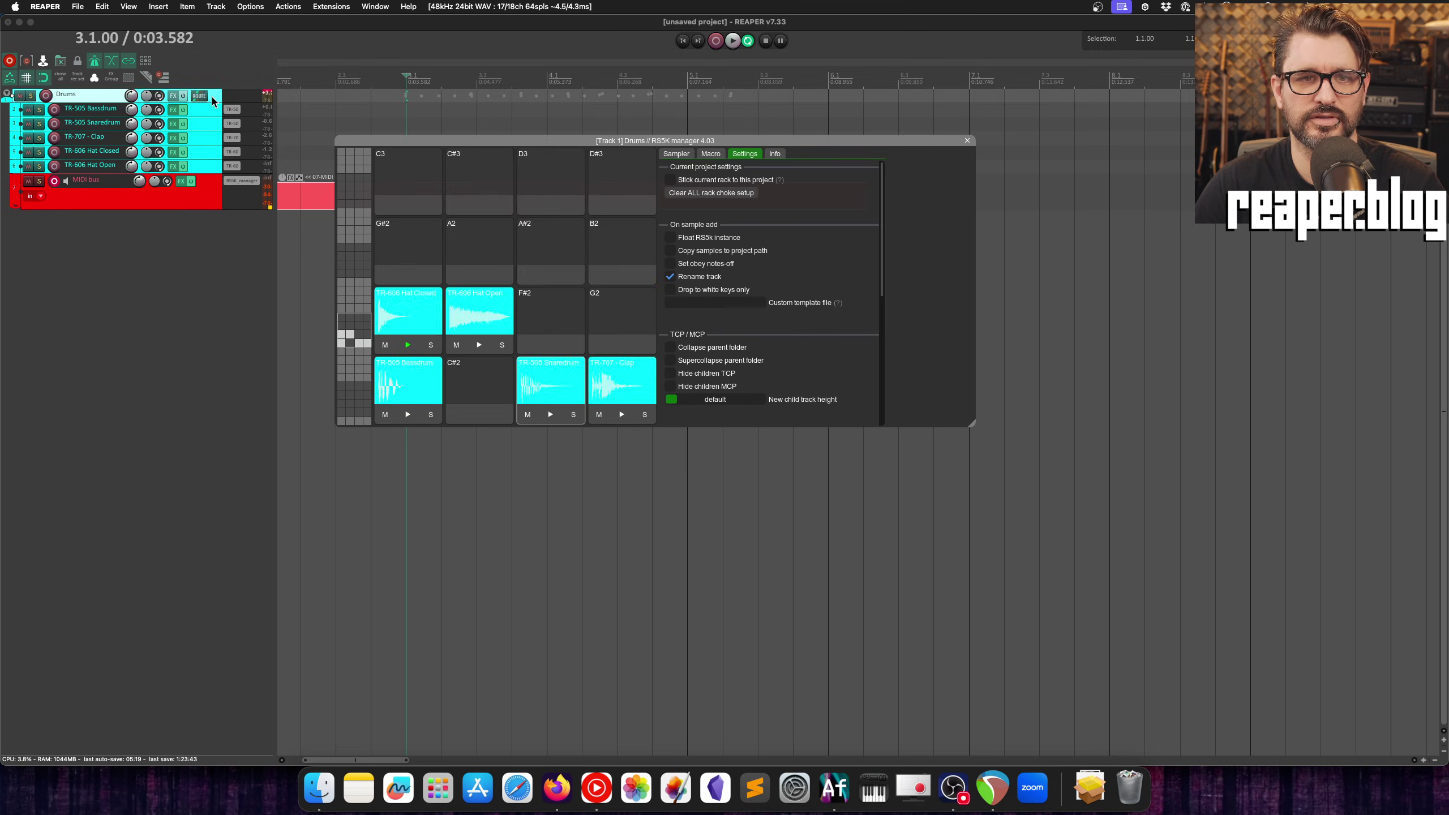
pyautogui.click(671, 181)
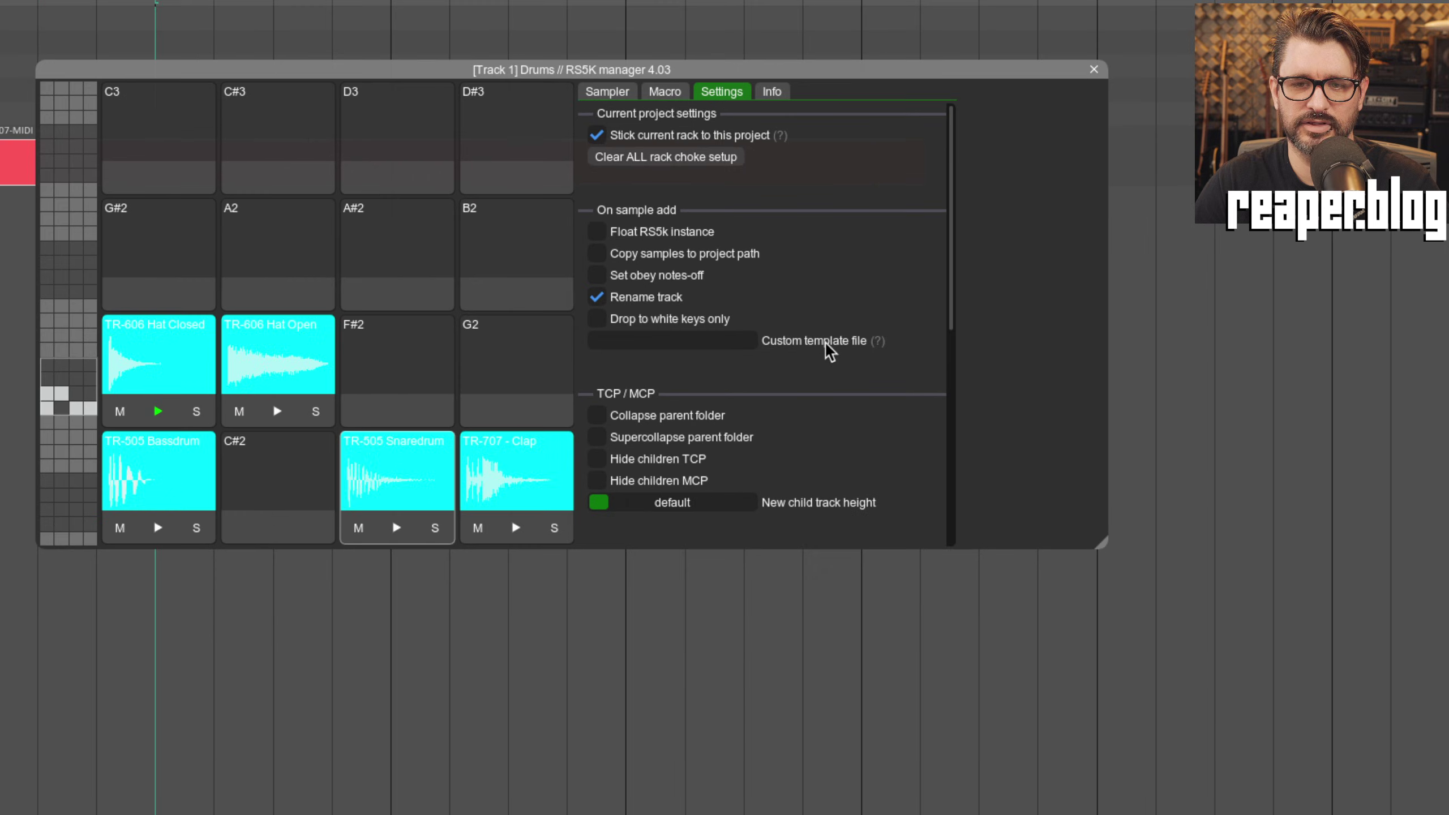
# Step: Look through the RS5K manager settings, try the 2 octaves keys drum rack layout and return to Default / 8x4 pads
pyautogui.scroll(-10, 832, 354)
pyautogui.scroll(10, 830, 351)
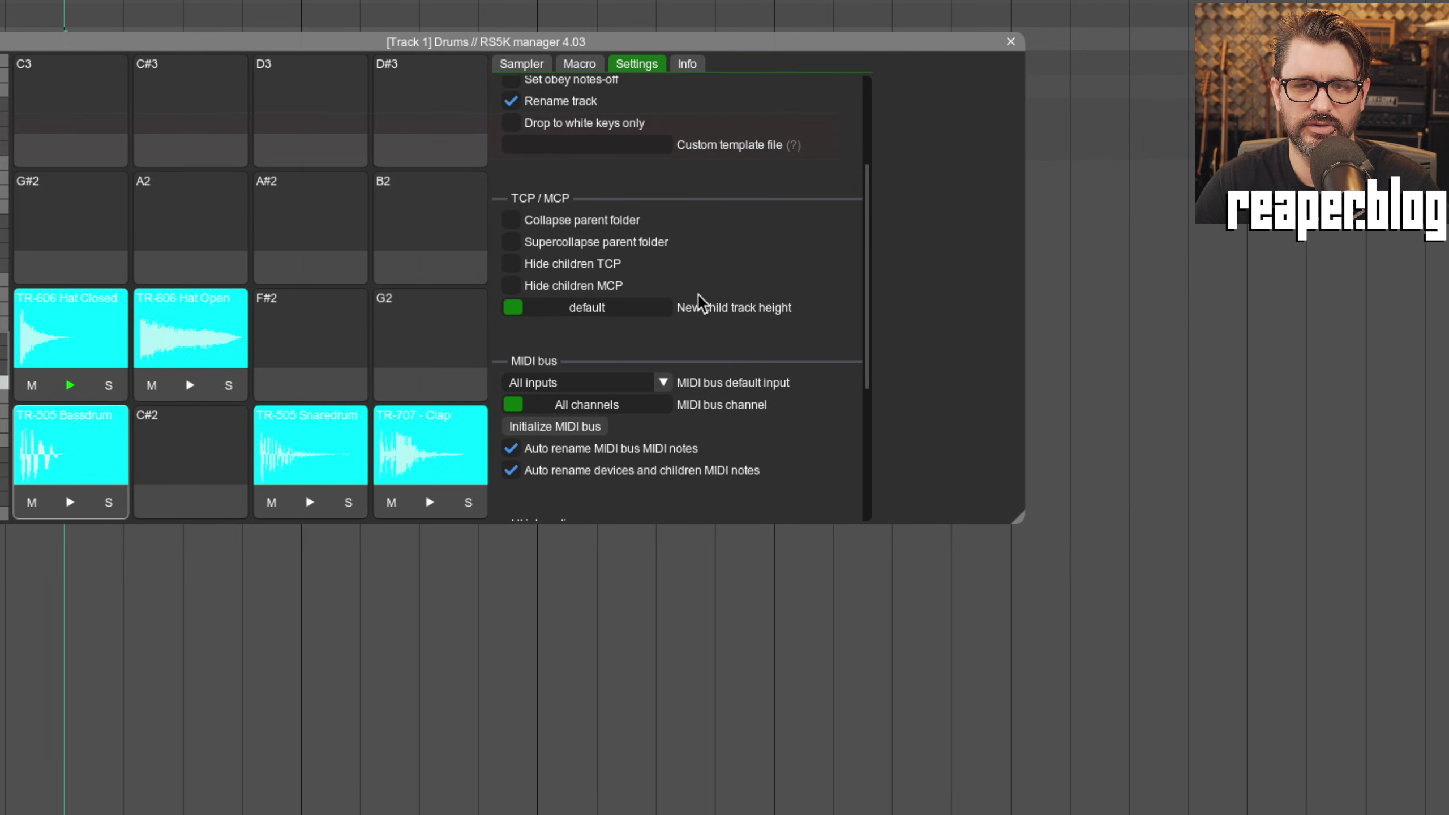
pyautogui.scroll(-1, 656, 359)
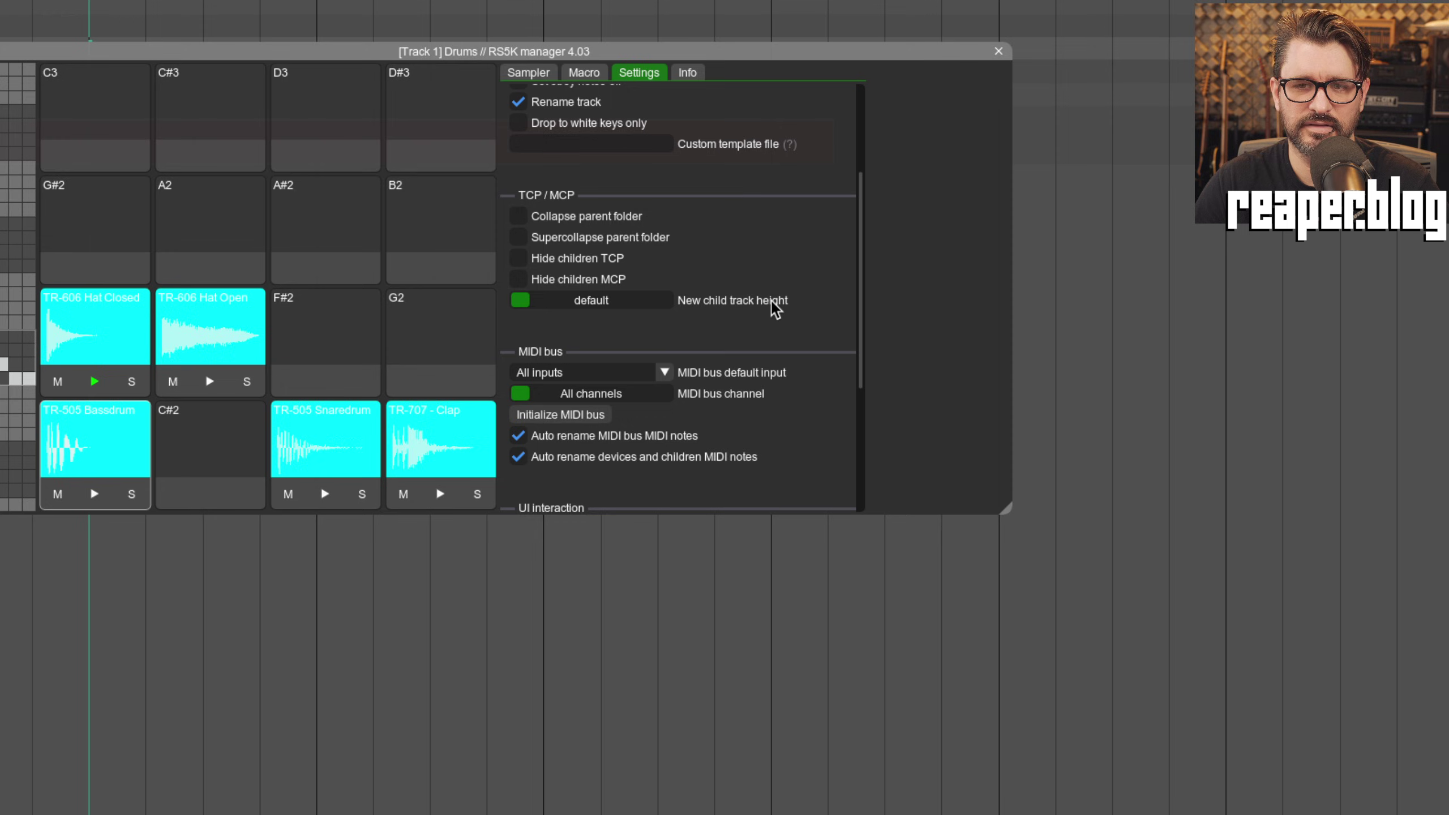
pyautogui.scroll(-3, 764, 307)
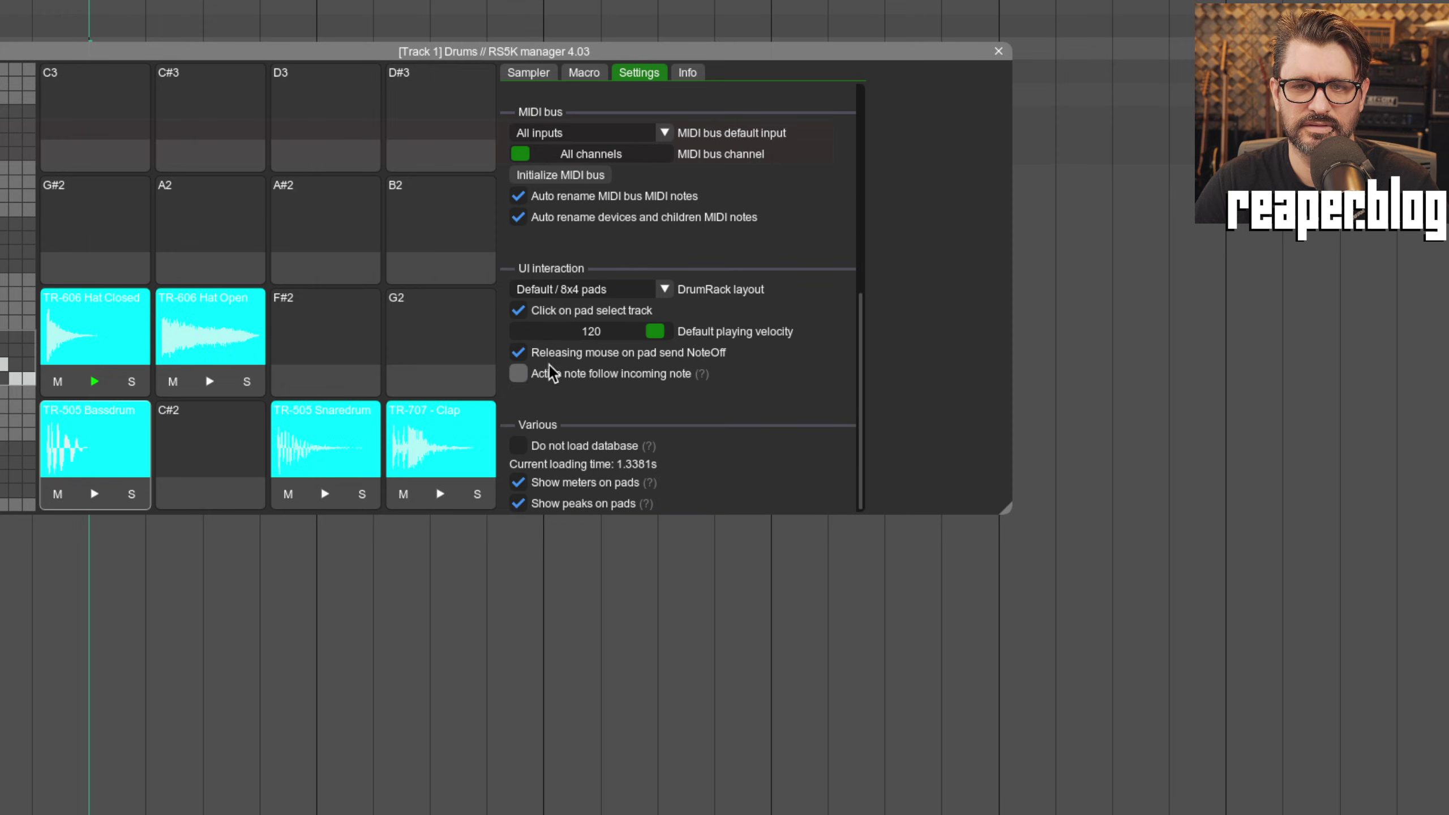
pyautogui.click(664, 289)
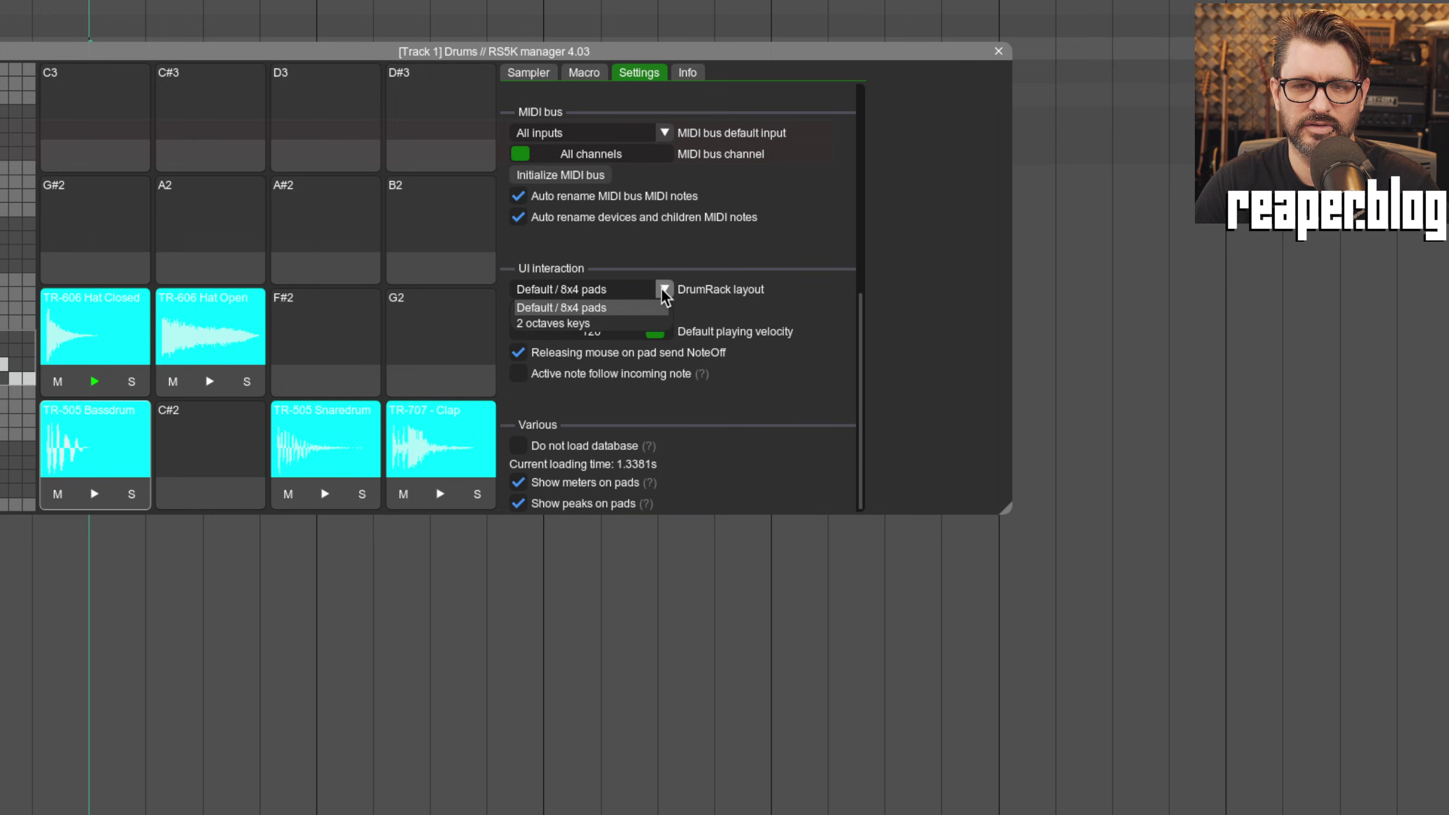
pyautogui.click(622, 323)
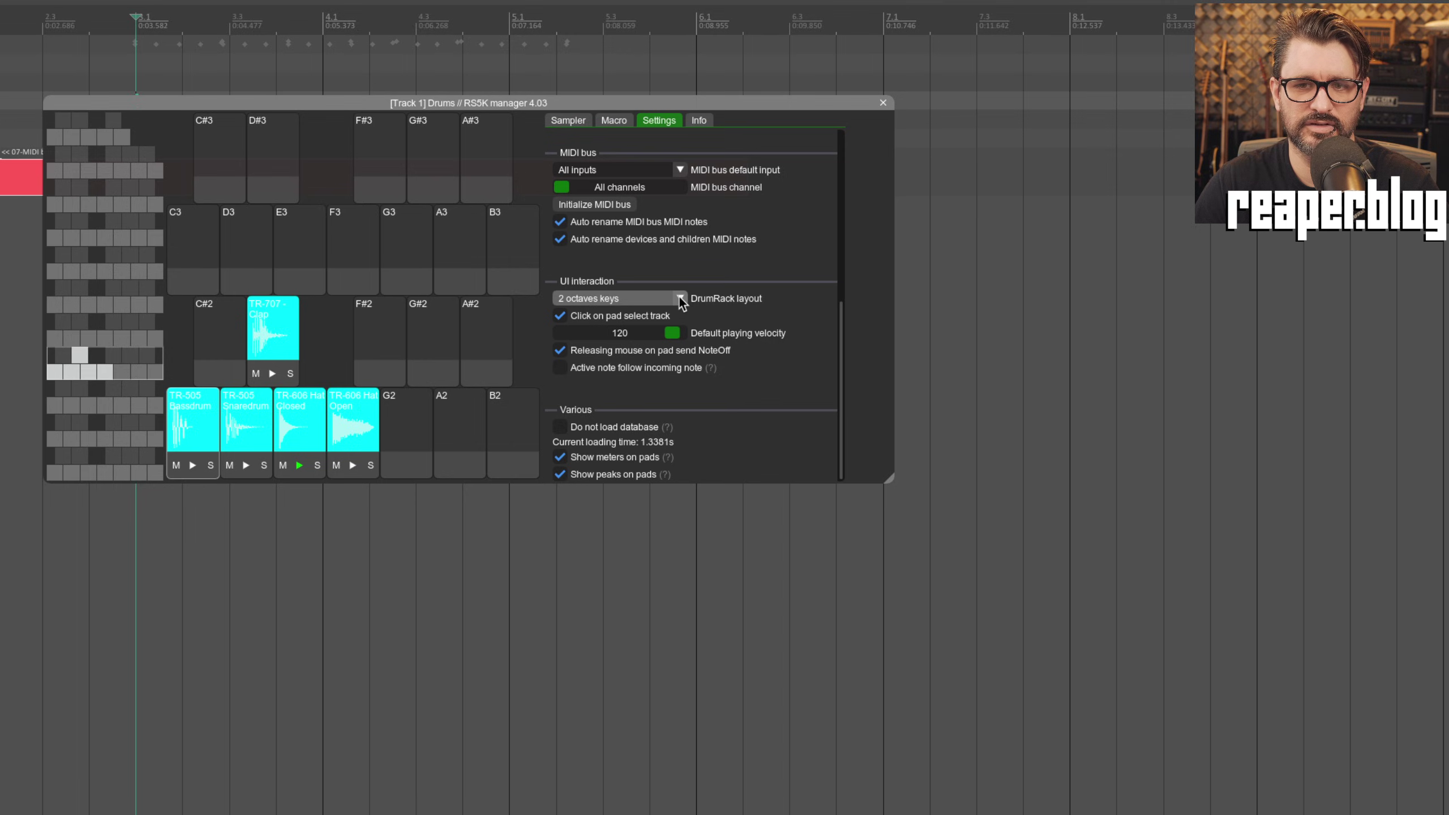
pyautogui.click(680, 299)
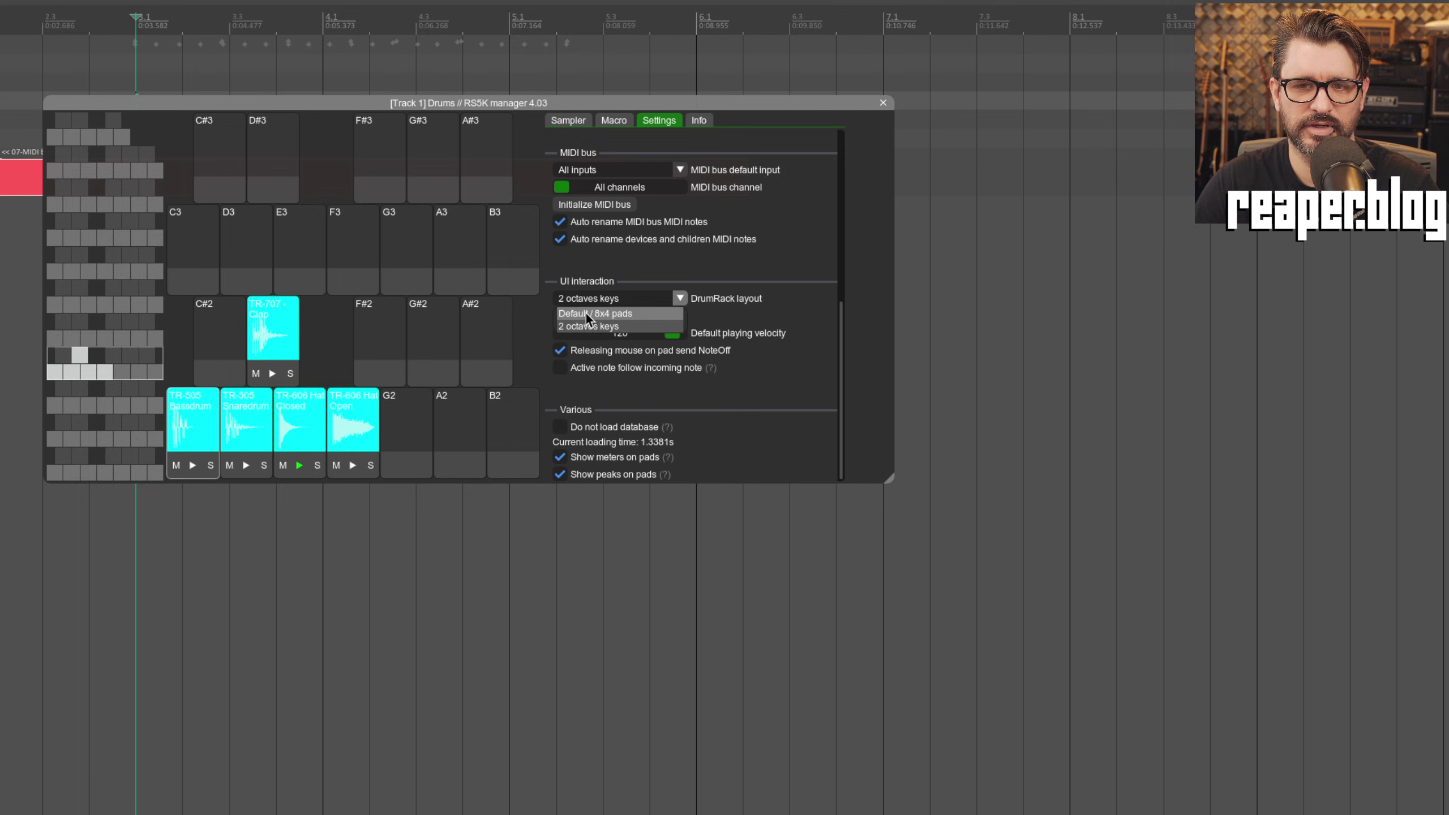
pyautogui.click(586, 315)
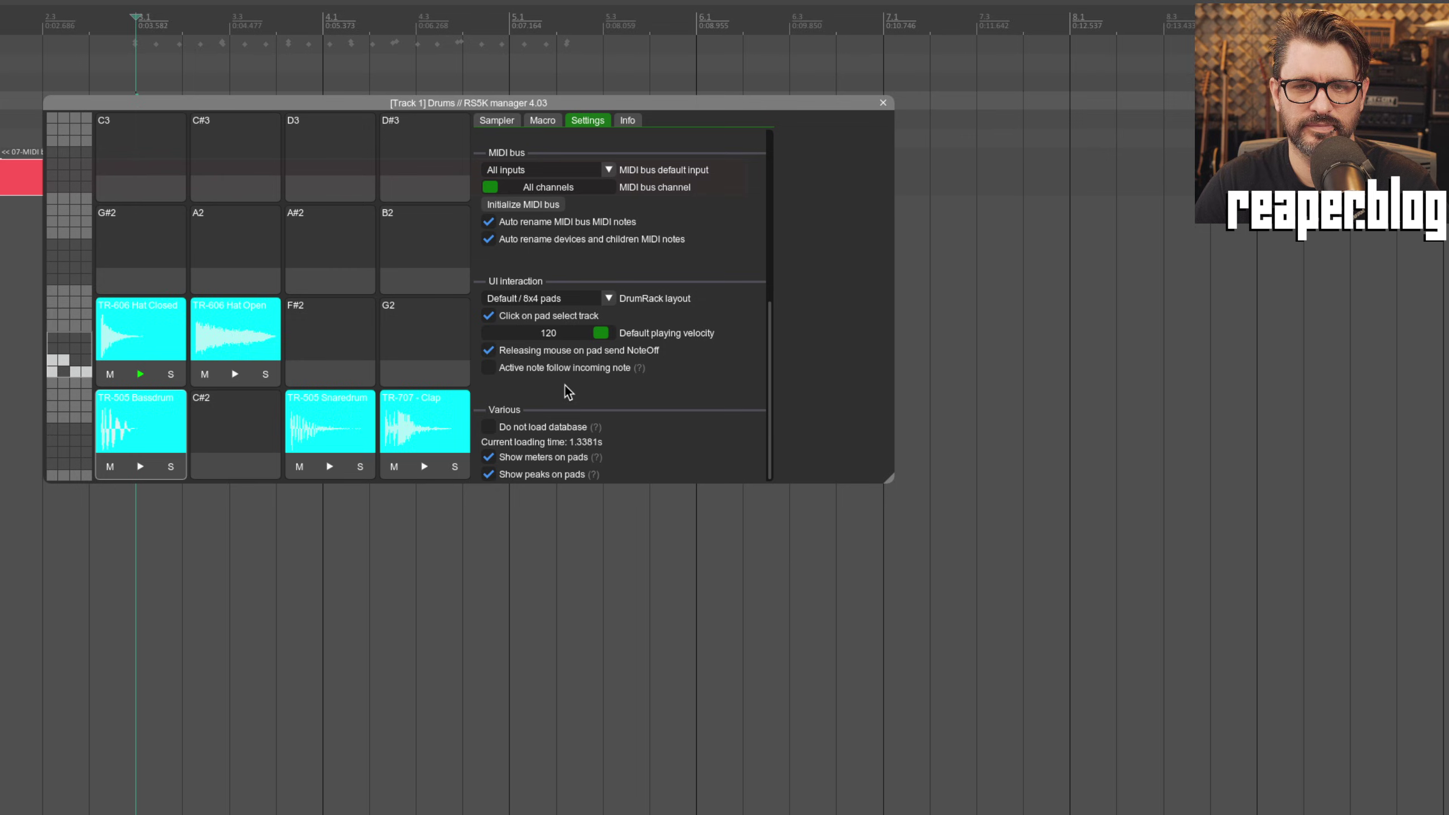